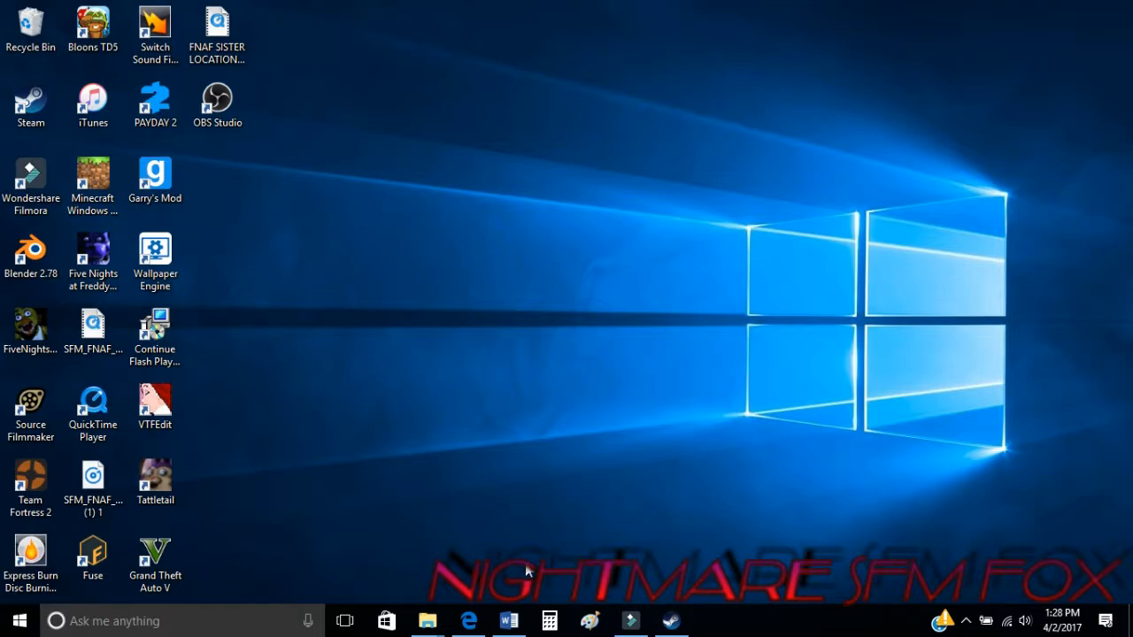
# View the Steam store website in the web browser, and minimise the browser
pyautogui.click(468, 621)
pyautogui.click(228, 222)
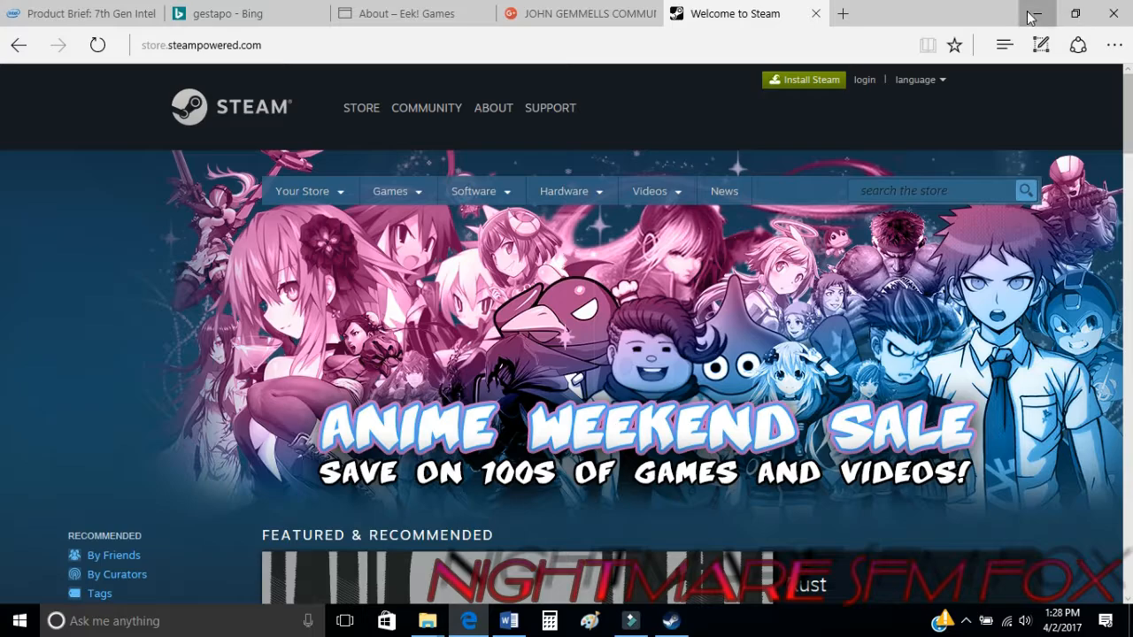
pyautogui.click(1031, 17)
# Switch to Steam, open the Source Filmmaker store page from the search results and go to its system requirements
pyautogui.click(668, 620)
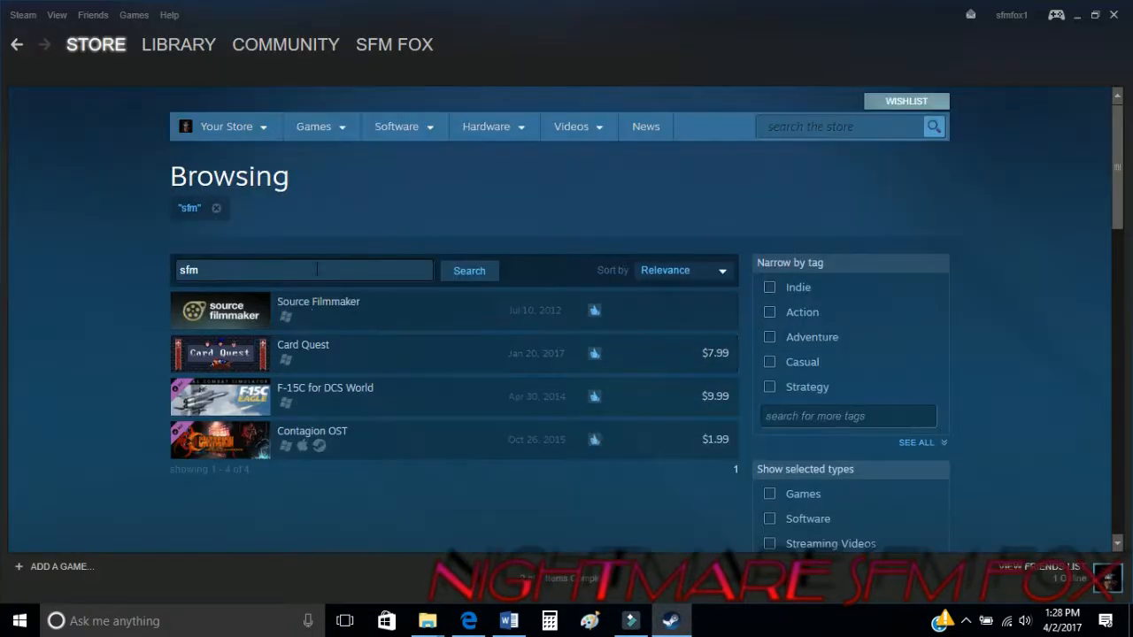
pyautogui.click(306, 320)
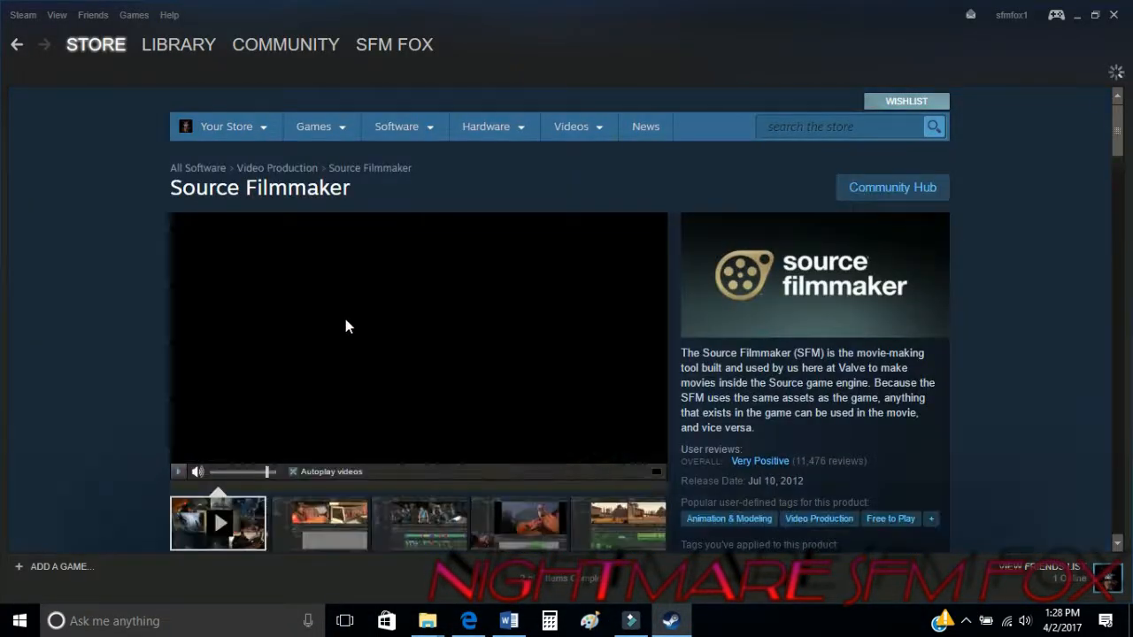
pyautogui.scroll(-3, 345, 327)
pyautogui.scroll(-3, 345, 366)
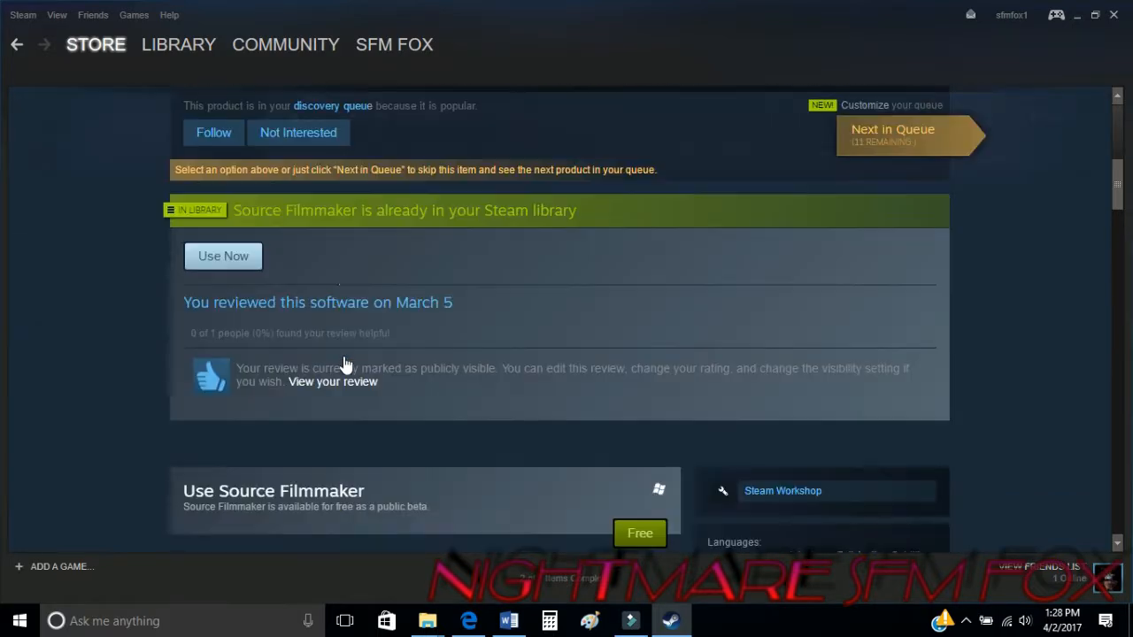
pyautogui.scroll(-2, 534, 416)
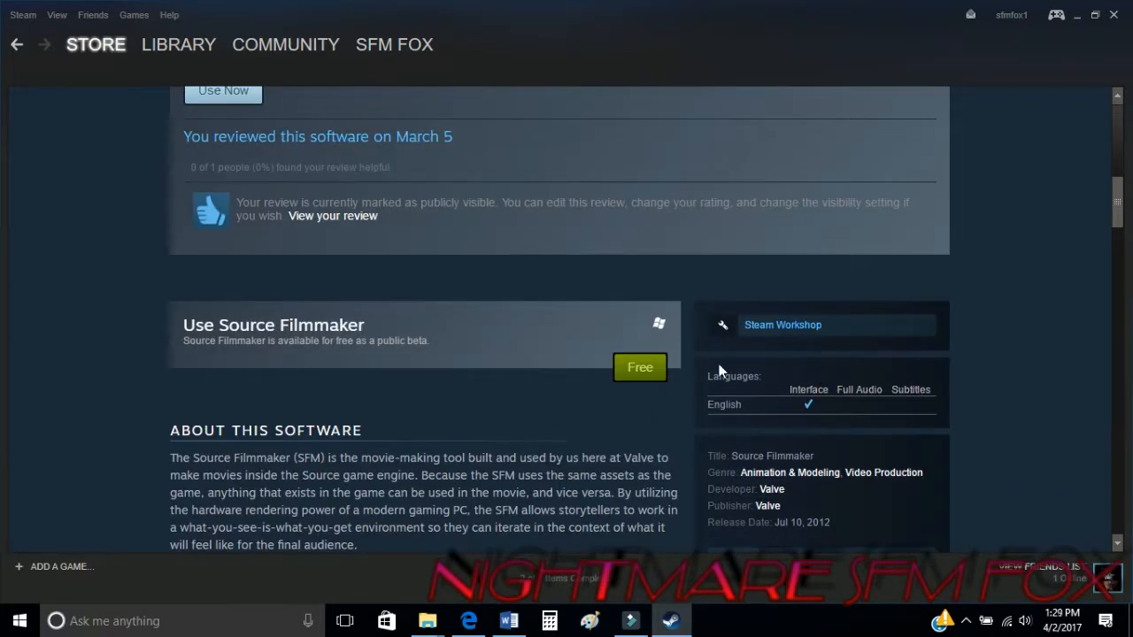
pyautogui.scroll(-3, 645, 367)
pyautogui.scroll(-2, 645, 366)
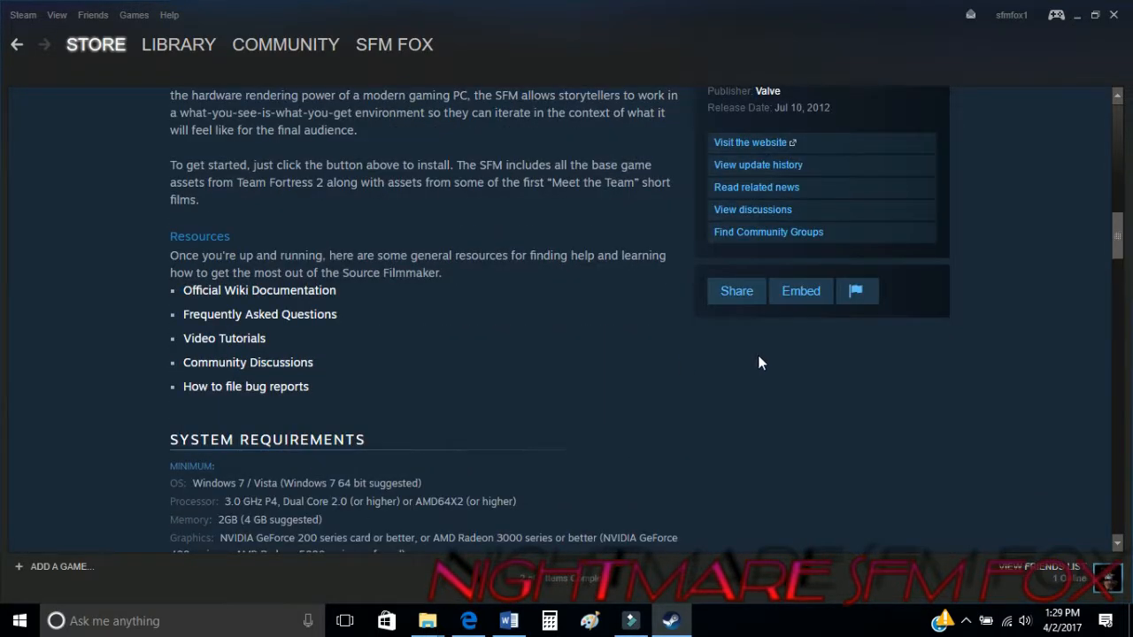
pyautogui.scroll(-2, 757, 363)
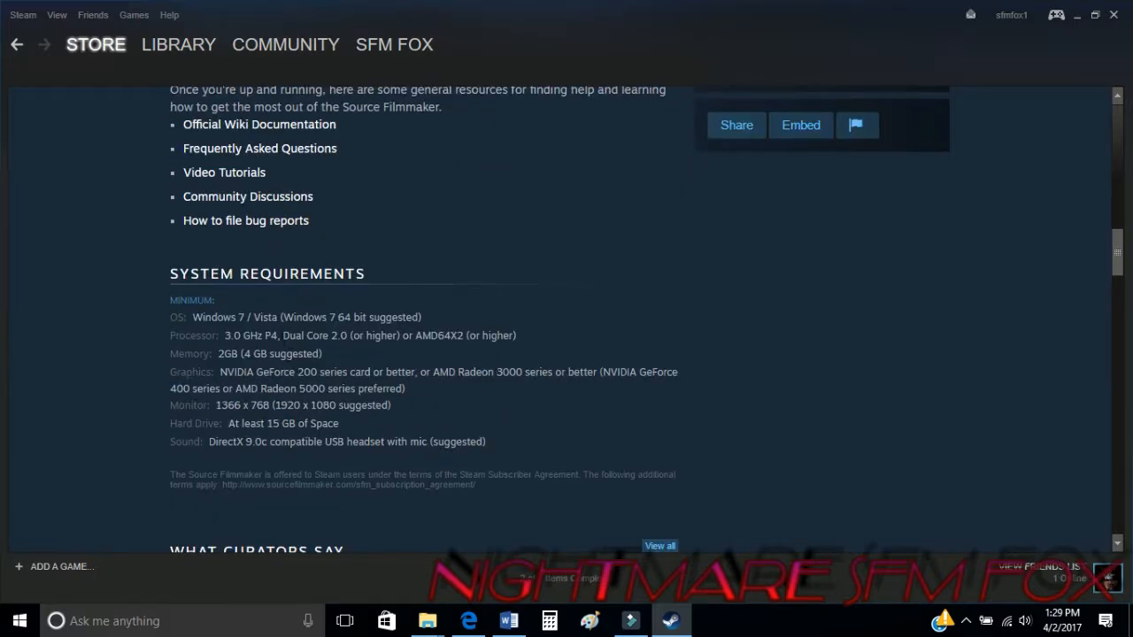
# Examine Source Filmmaker's minimum OS, processor, memory and hard drive requirements, and minimise Steam
pyautogui.moveTo(189, 316); pyautogui.dragTo(244, 317)
pyautogui.click(143, 332)
pyautogui.moveTo(224, 335); pyautogui.dragTo(238, 354)
pyautogui.click(151, 367)
pyautogui.scroll(1, 244, 423)
pyautogui.scroll(-1, 243, 423)
pyautogui.moveTo(228, 424); pyautogui.dragTo(355, 430)
pyautogui.click(154, 440)
pyautogui.scroll(10, 269, 431)
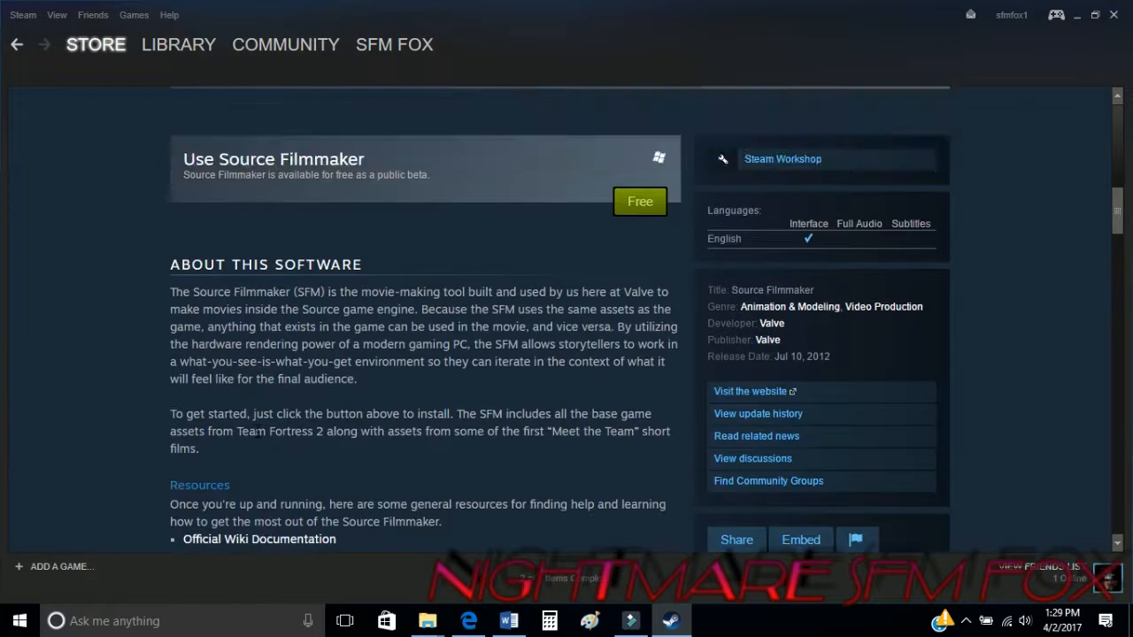
pyautogui.scroll(-3, 475, 419)
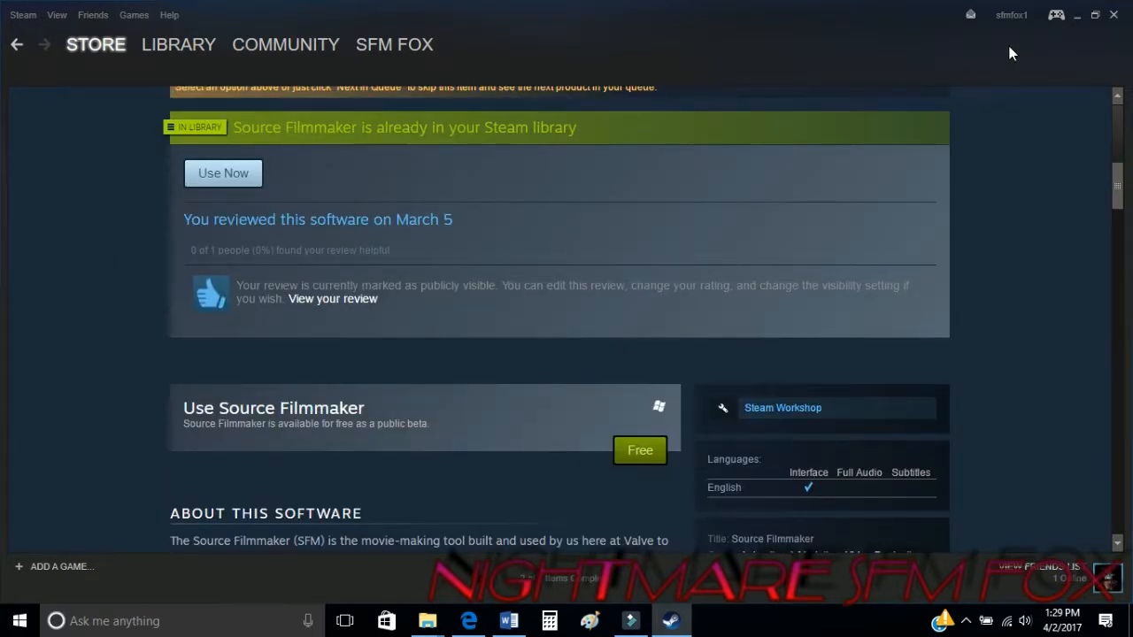
pyautogui.click(1078, 17)
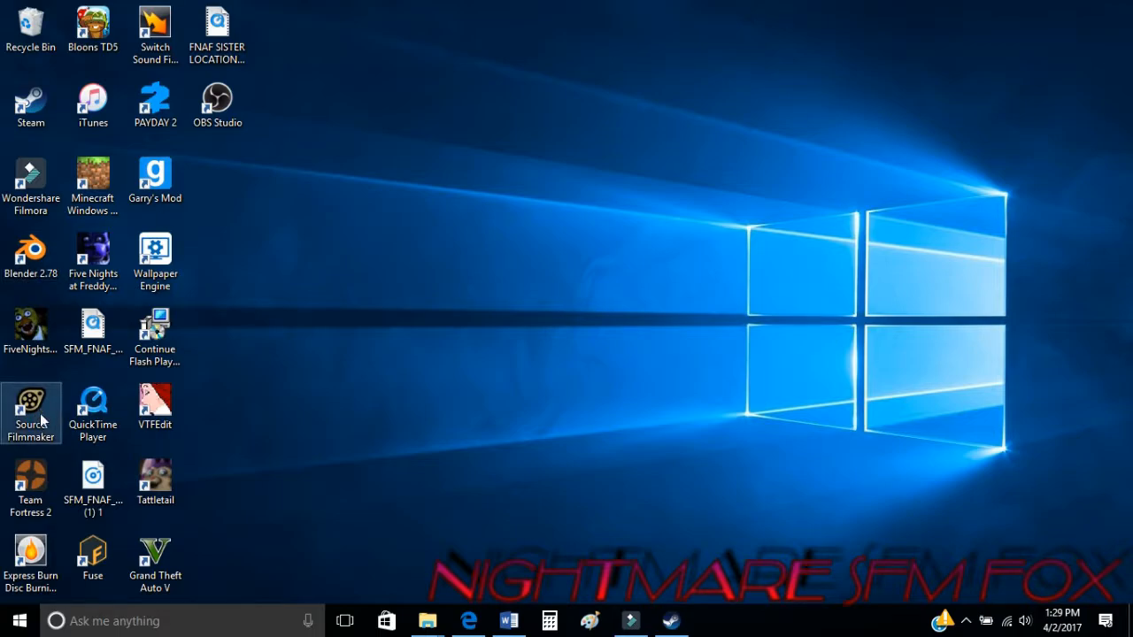
# Return to Steam and examine the Source Filmmaker store page down to the most helpful customer reviews
pyautogui.click(671, 621)
pyautogui.scroll(3, 389, 392)
pyautogui.scroll(1, 389, 393)
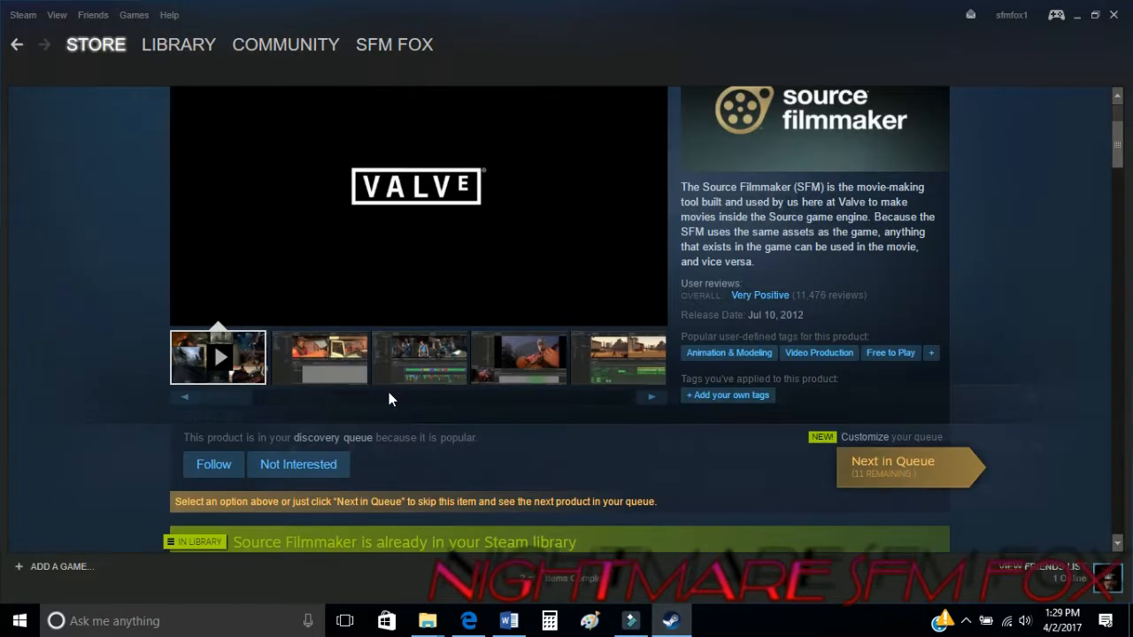
pyautogui.scroll(-4, 388, 392)
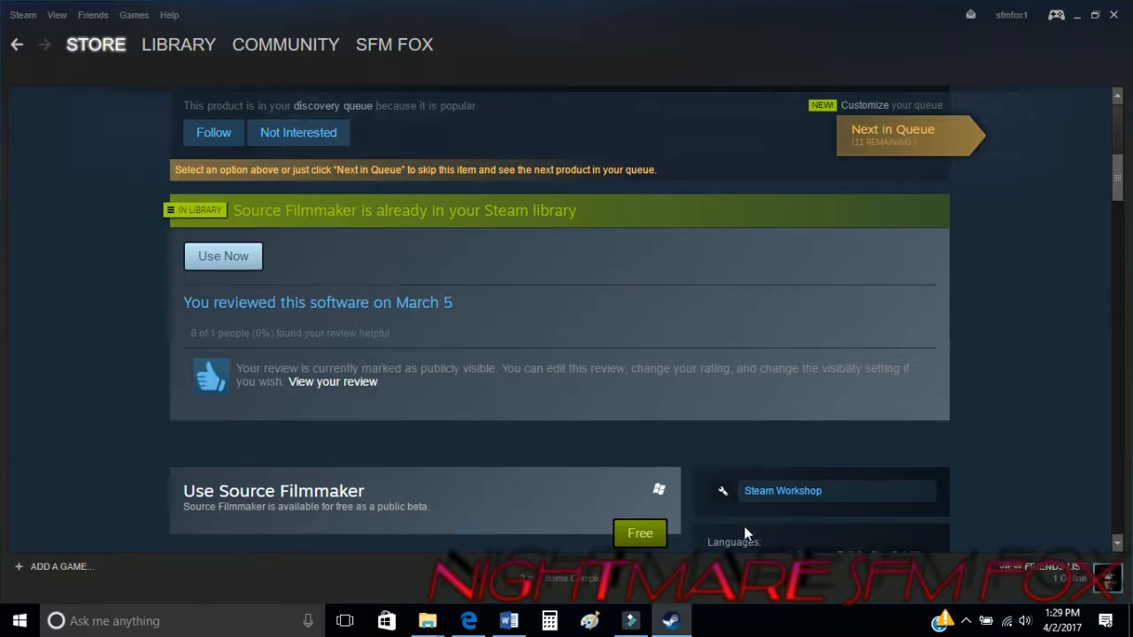
pyautogui.scroll(-15, 655, 488)
pyautogui.scroll(-2, 742, 464)
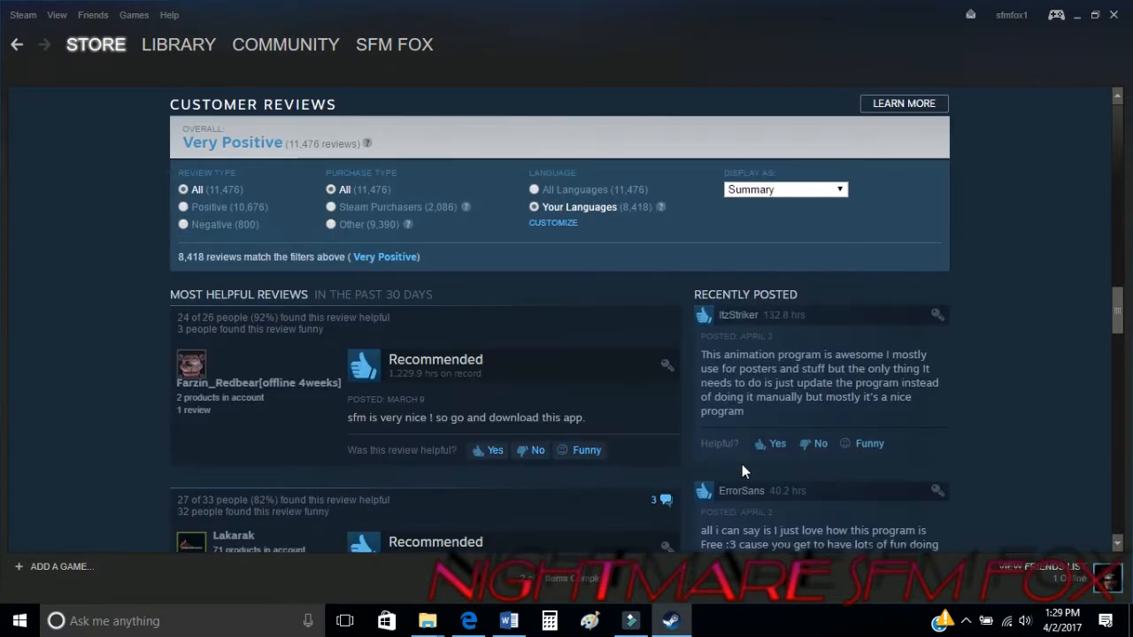
pyautogui.scroll(-1, 742, 464)
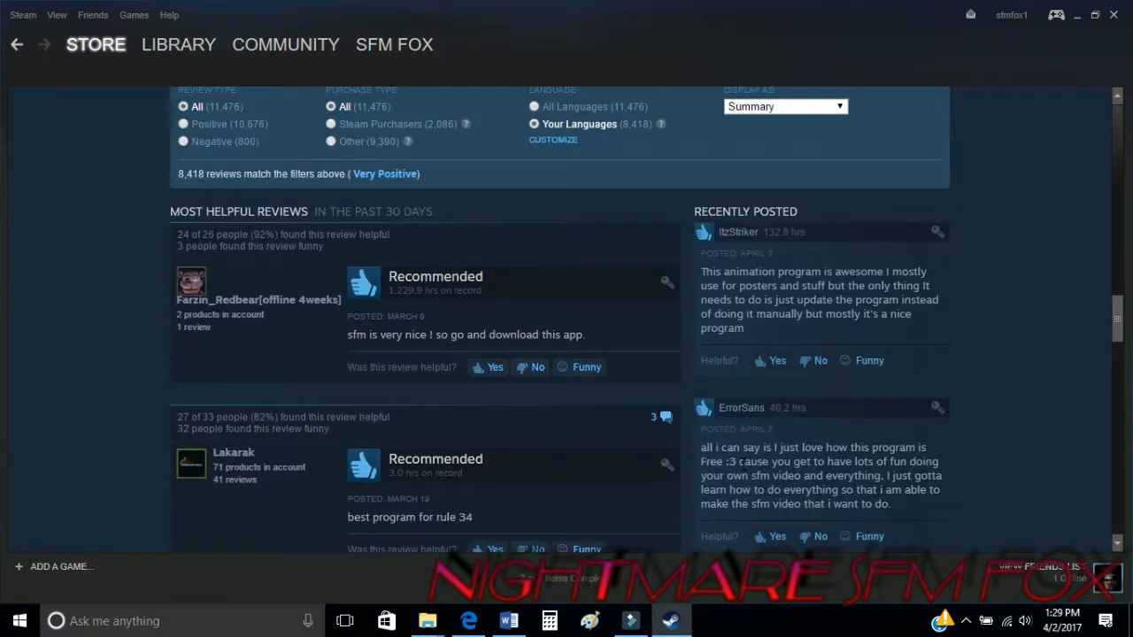
pyautogui.scroll(-1, 742, 463)
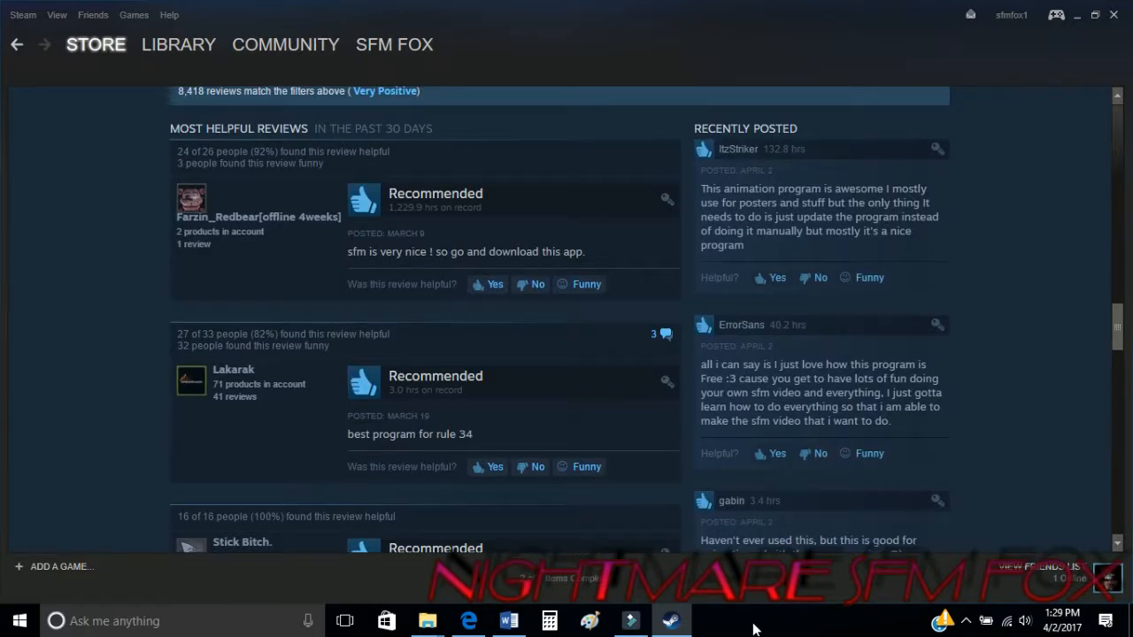
pyautogui.tripleClick(338, 438)
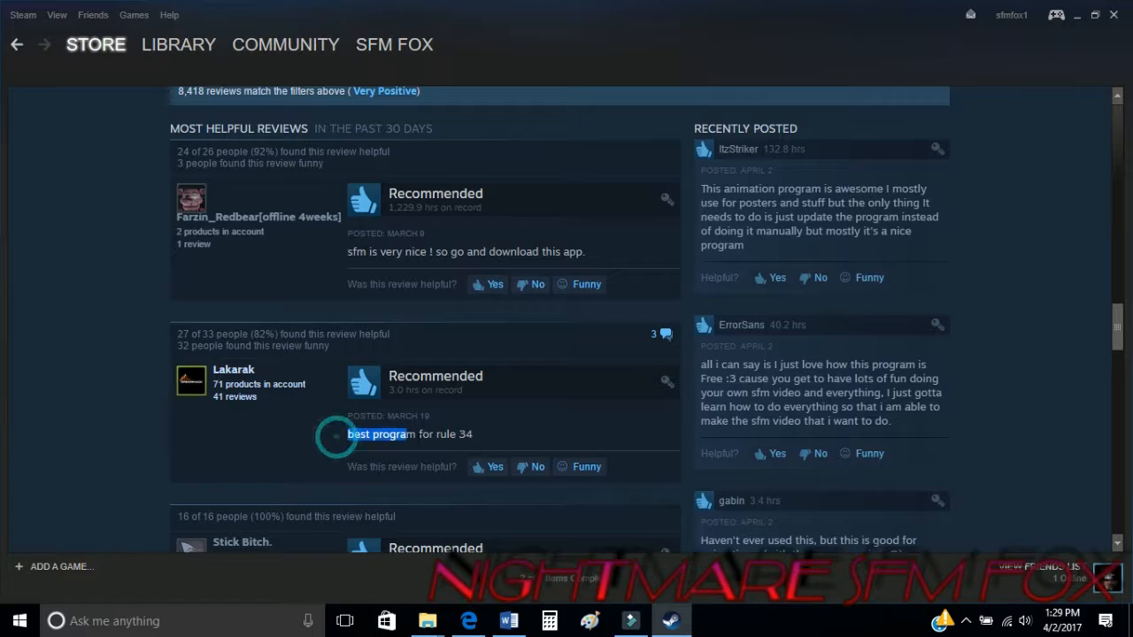
pyautogui.click(77, 392)
# Open the Source Filmmaker Workshop from the community's list of all workshops
pyautogui.scroll(8, 337, 420)
pyautogui.moveTo(264, 49)
pyautogui.click(260, 103)
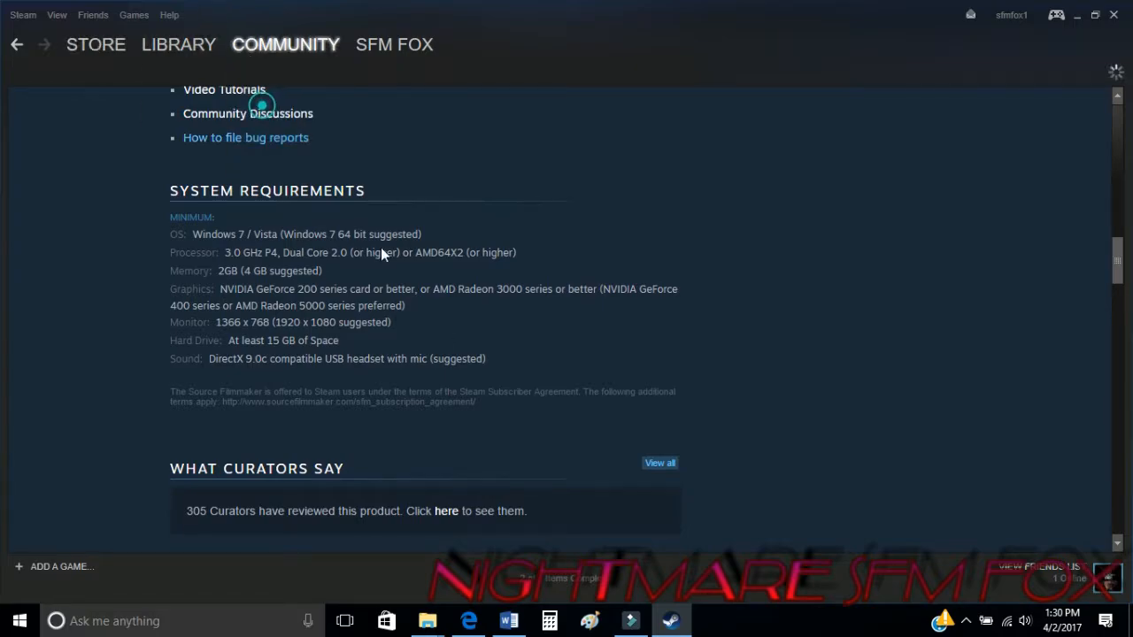
pyautogui.scroll(-2, 625, 487)
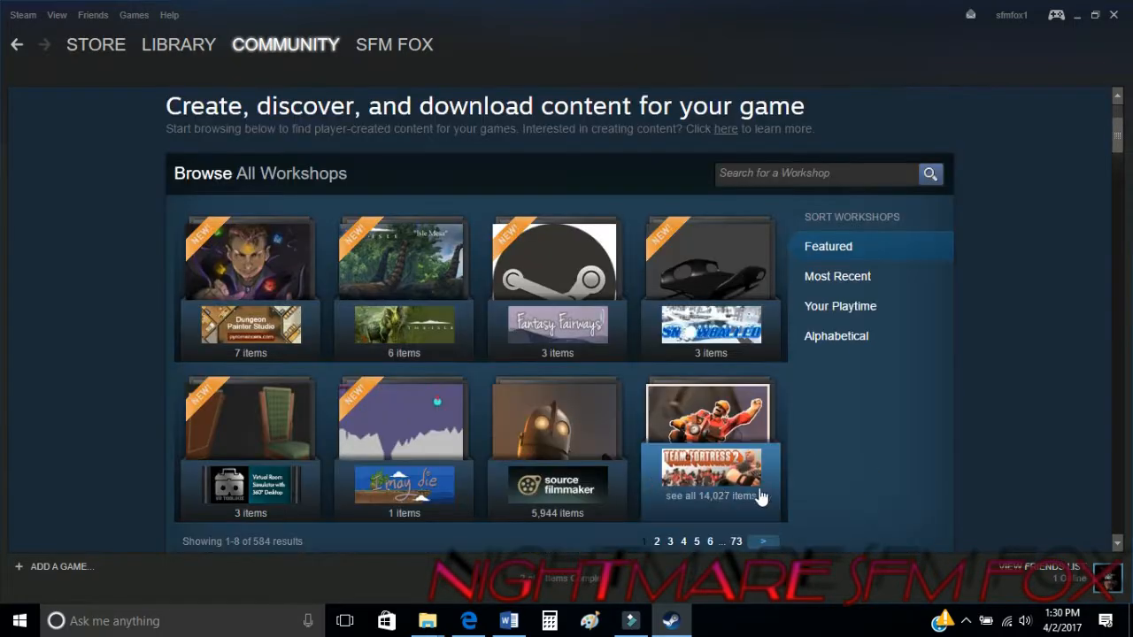
pyautogui.click(602, 485)
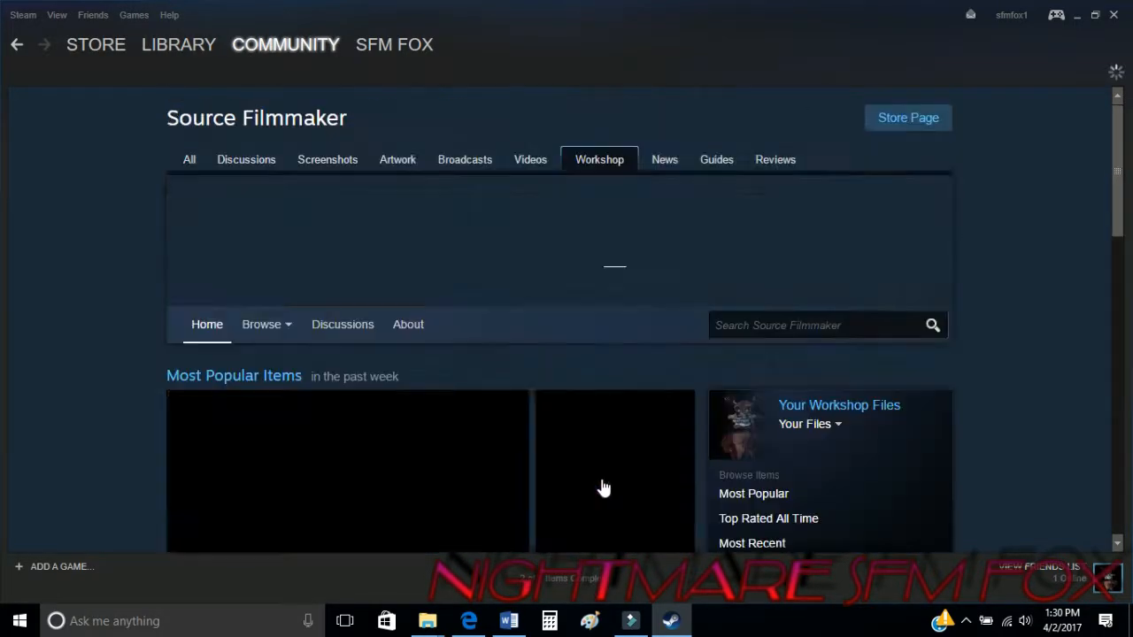
# Browse the most popular items of the past week in the Source Filmmaker Workshop
pyautogui.scroll(-2, 678, 522)
pyautogui.click(679, 481)
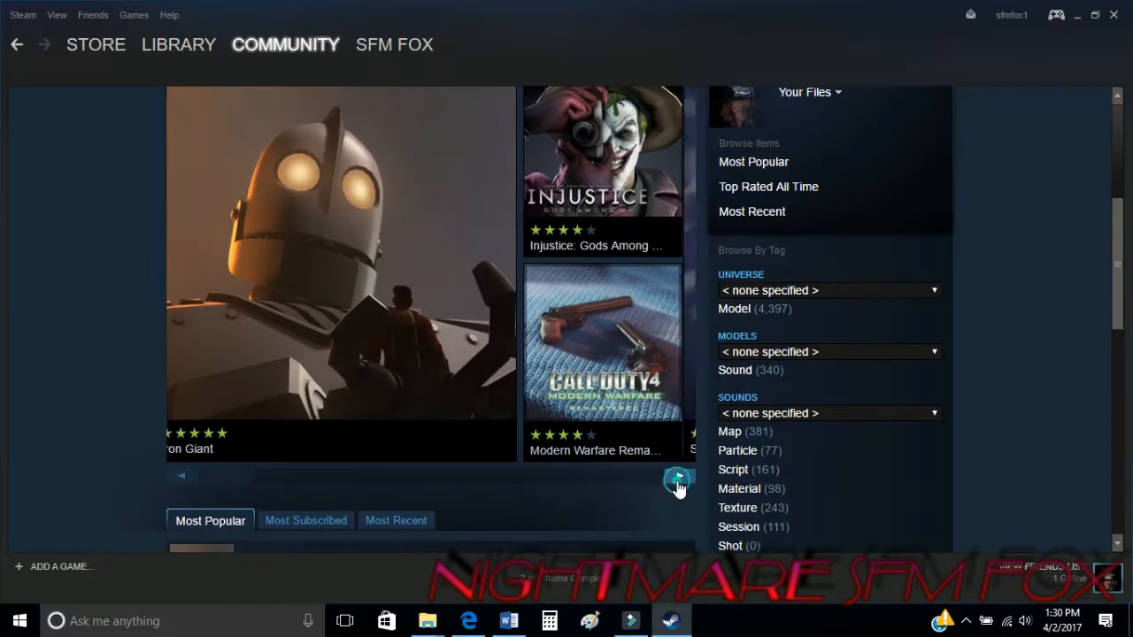
pyautogui.click(678, 481)
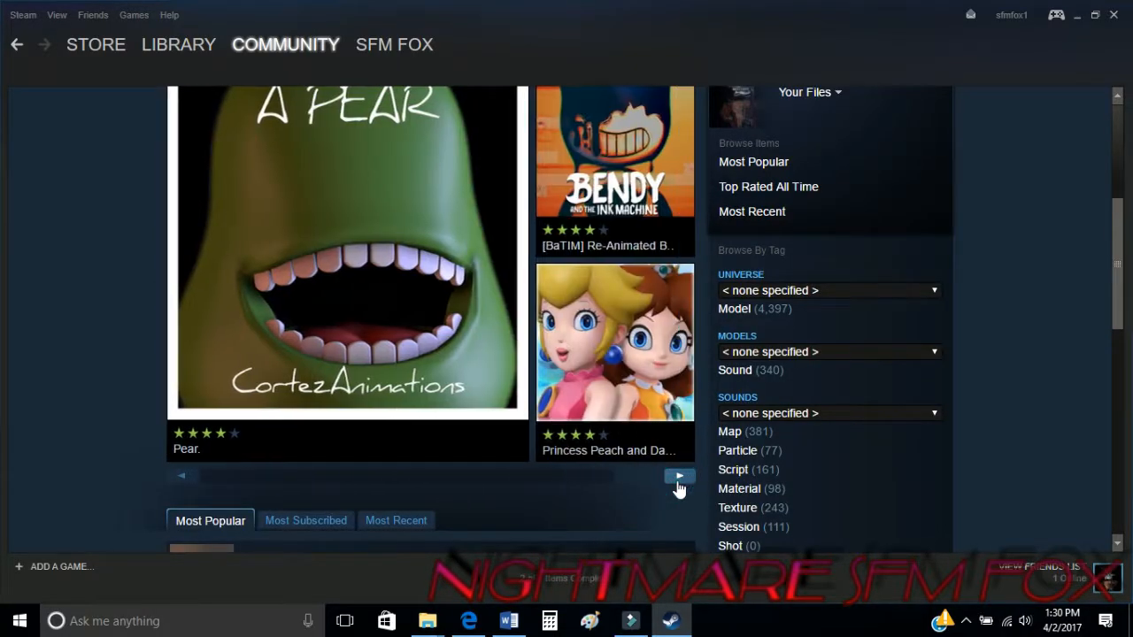
pyautogui.scroll(-1, 678, 489)
pyautogui.scroll(2, 678, 489)
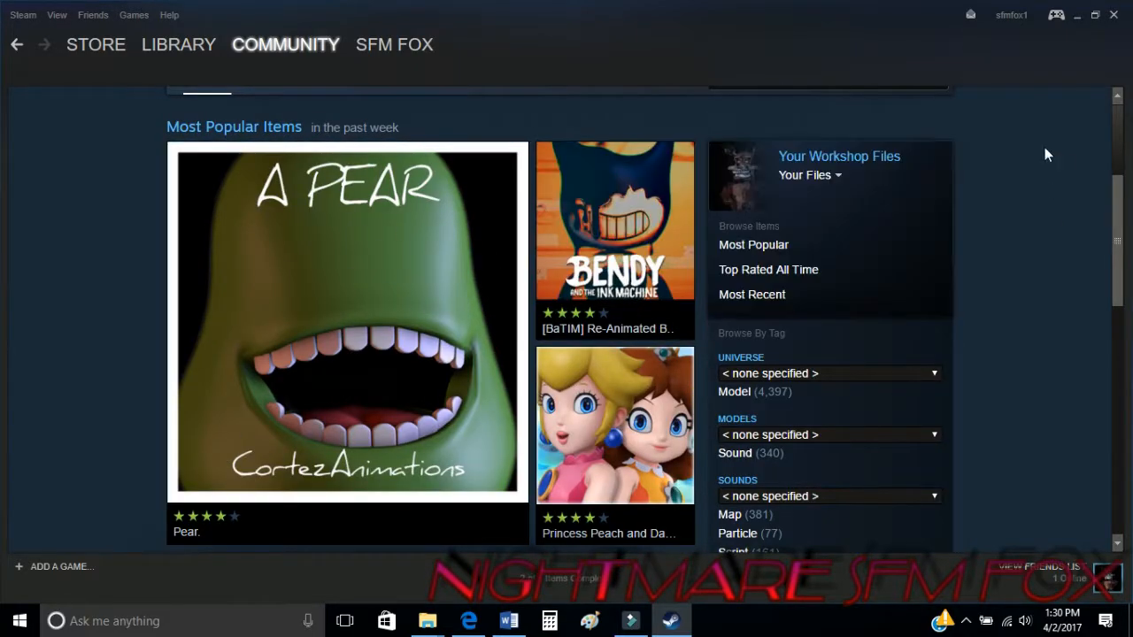
# Minimise Steam and launch Source Filmmaker from the desktop
pyautogui.click(1077, 17)
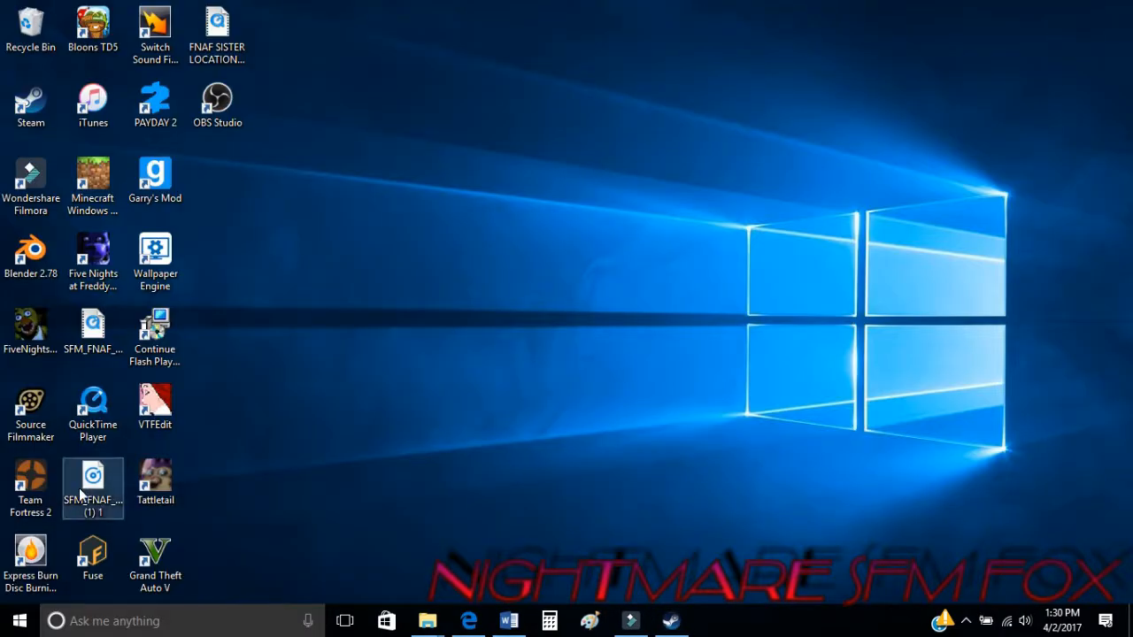
pyautogui.doubleClick(13, 426)
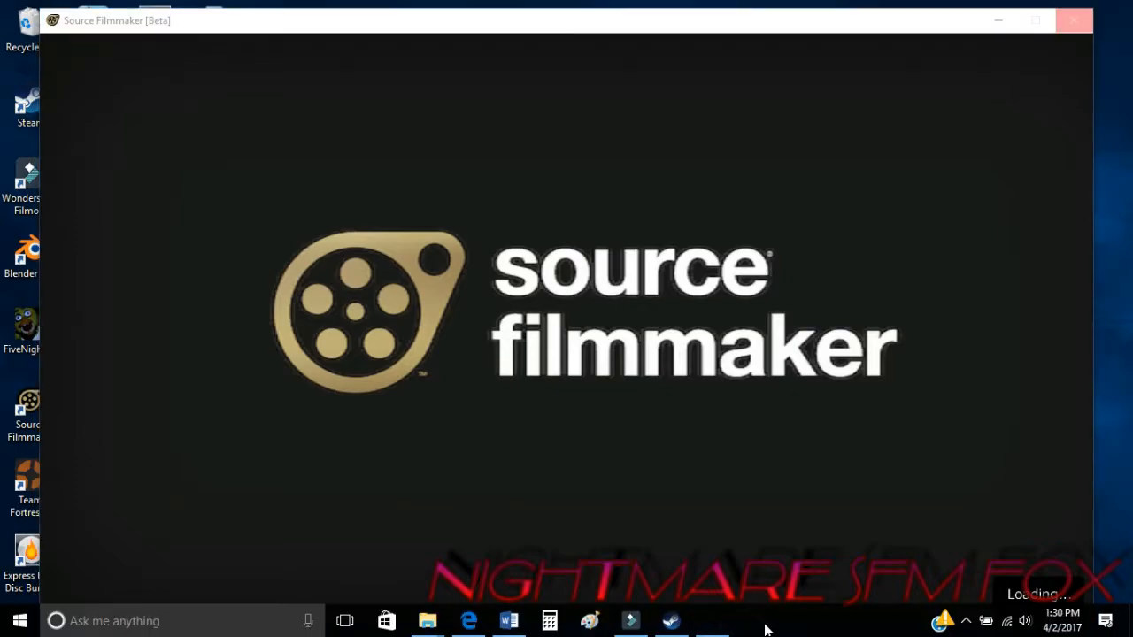
pyautogui.moveTo(674, 10); pyautogui.dragTo(658, 1)
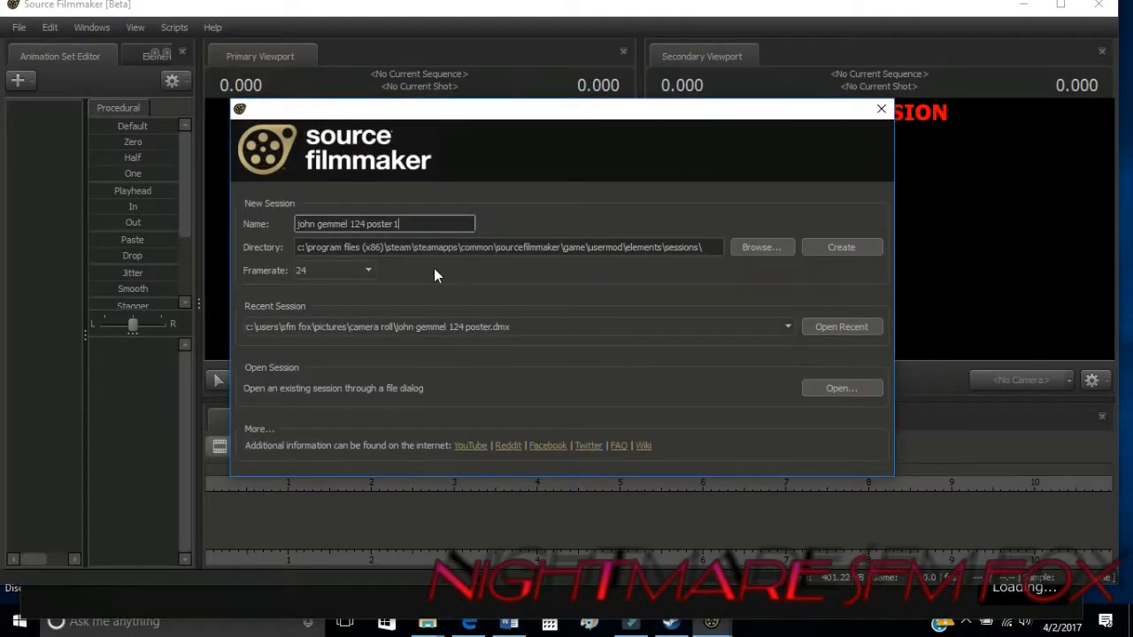
# Replace the suggested name of the new session with "youtube poster"
pyautogui.press('BackSpace')
pyautogui.press('BackSpace')
pyautogui.press('BackSpace')
pyautogui.press('BackSpace')
pyautogui.press('BackSpace')
pyautogui.press('BackSpace')
pyautogui.press('BackSpace')
pyautogui.press('BackSpace')
pyautogui.press('BackSpace')
pyautogui.press('BackSpace')
pyautogui.press('BackSpace')
pyautogui.press('BackSpace')
pyautogui.press('BackSpace')
pyautogui.press('BackSpace')
pyautogui.press('BackSpace')
pyautogui.press('BackSpace')
pyautogui.press('BackSpace')
pyautogui.press('BackSpace')
pyautogui.press('BackSpace')
pyautogui.press('BackSpace')
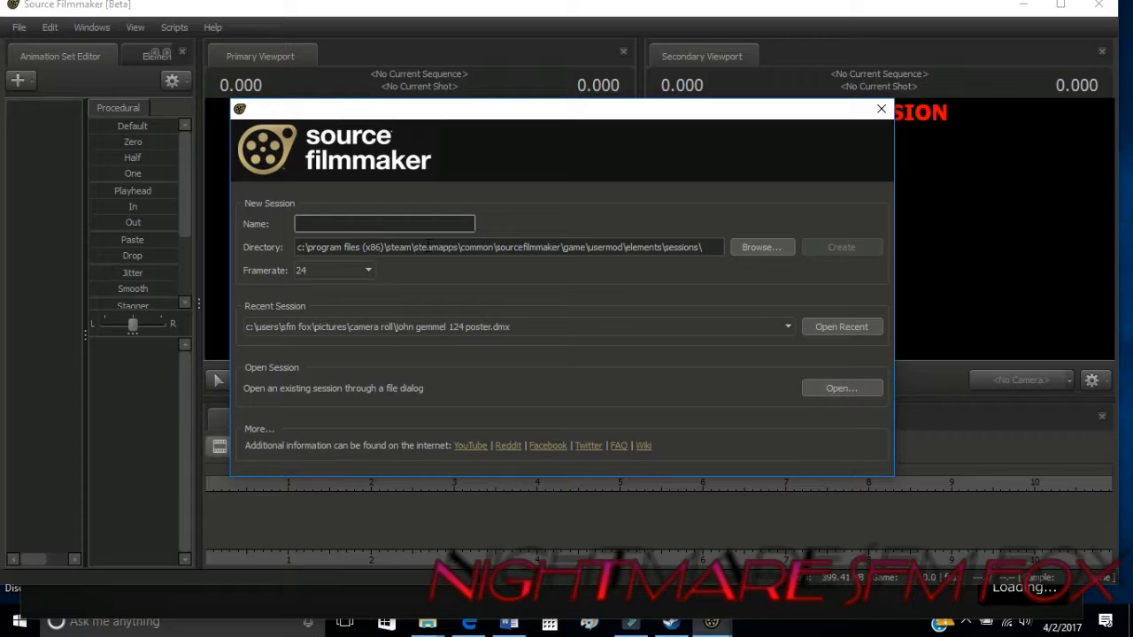
pyautogui.write('youtub')
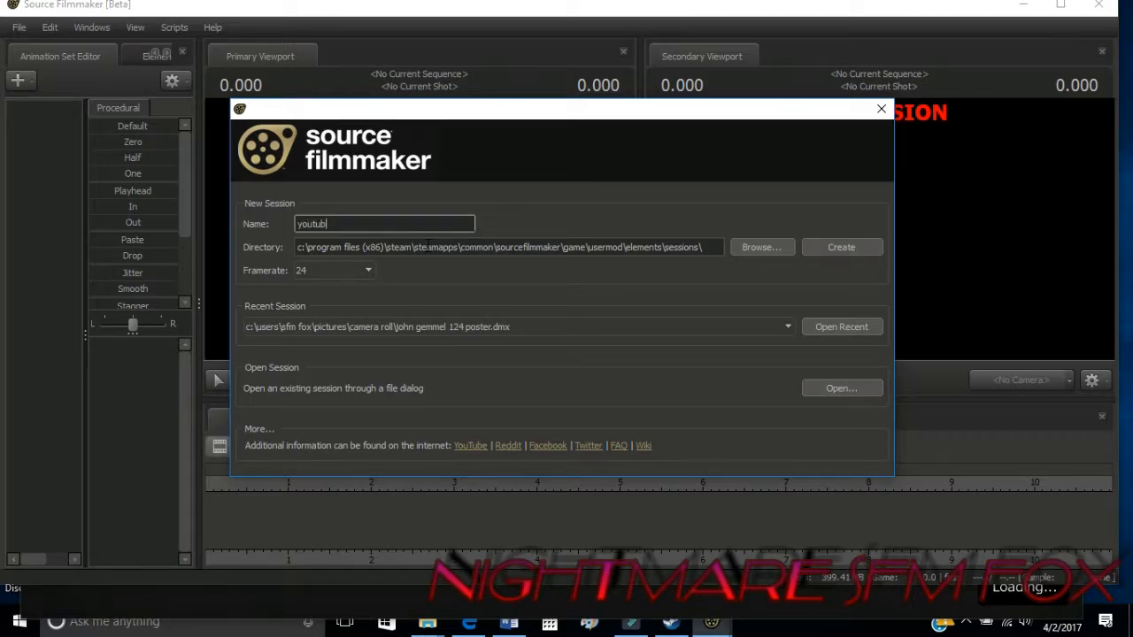
pyautogui.write('e poster')
# Create the session with a framerate of 24 and accept the download of the updated Workshop files
pyautogui.click(342, 274)
pyautogui.click(342, 271)
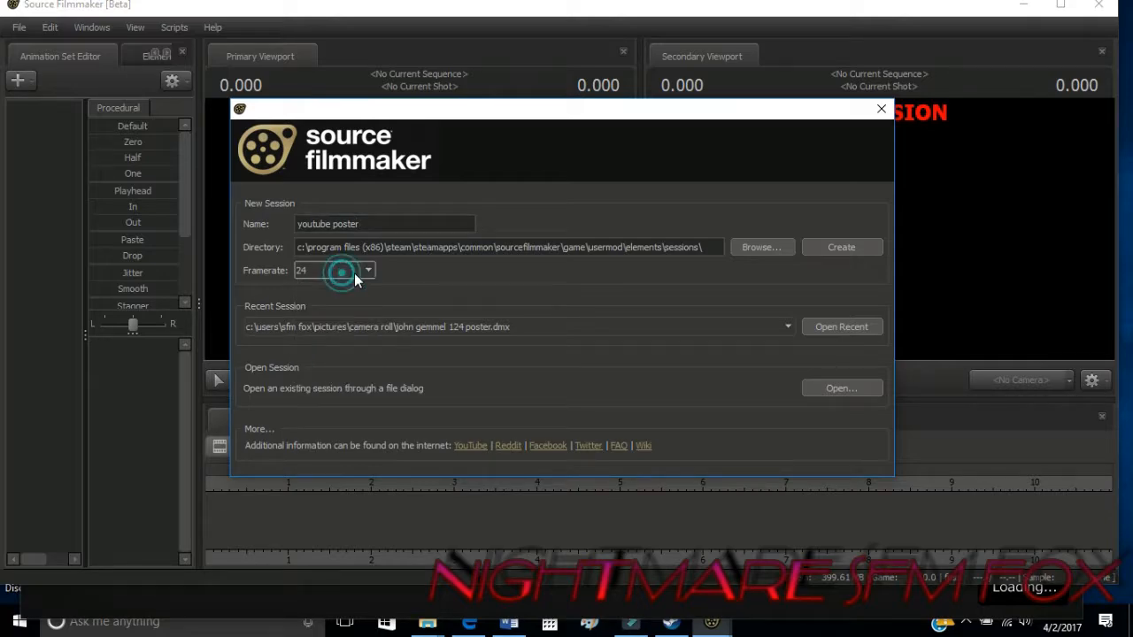
pyautogui.click(842, 248)
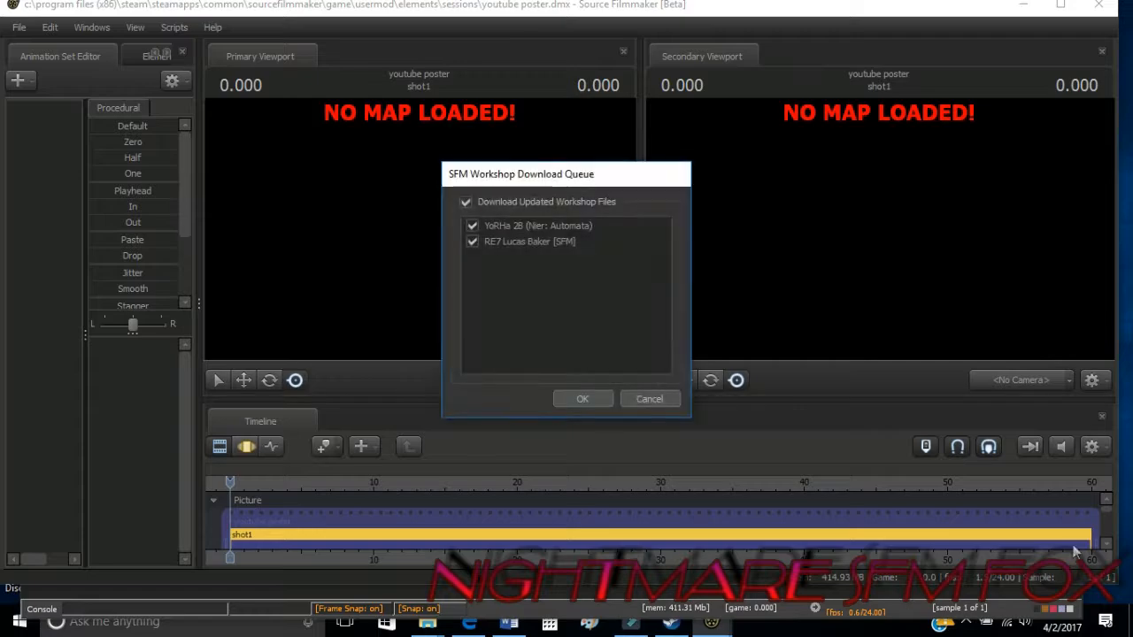
pyautogui.click(583, 399)
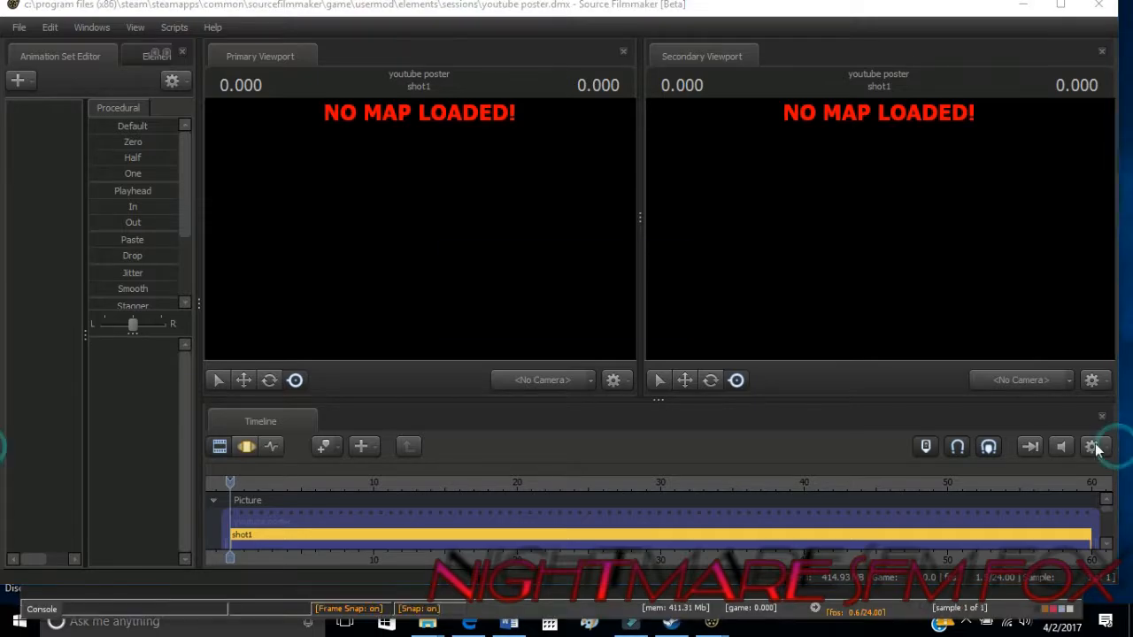
pyautogui.click(565, 318)
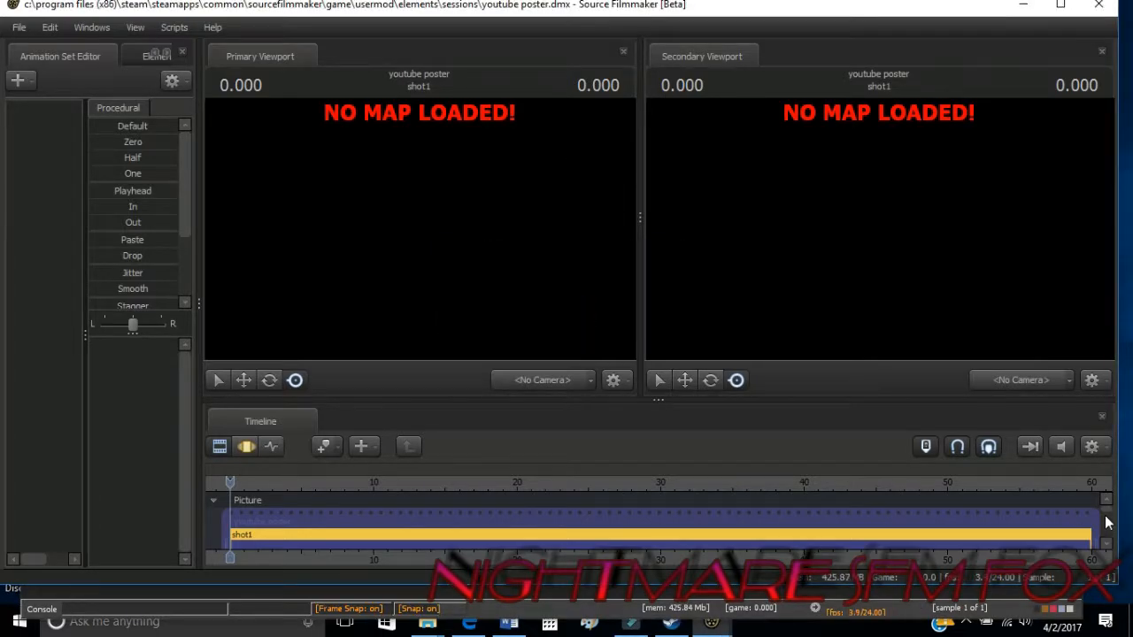
# Split shot1 in the timeline at 1.833 seconds
pyautogui.moveTo(1106, 513)
pyautogui.mouseDown()
pyautogui.moveTo(1105, 543)
pyautogui.moveTo(1106, 501)
pyautogui.mouseUp()
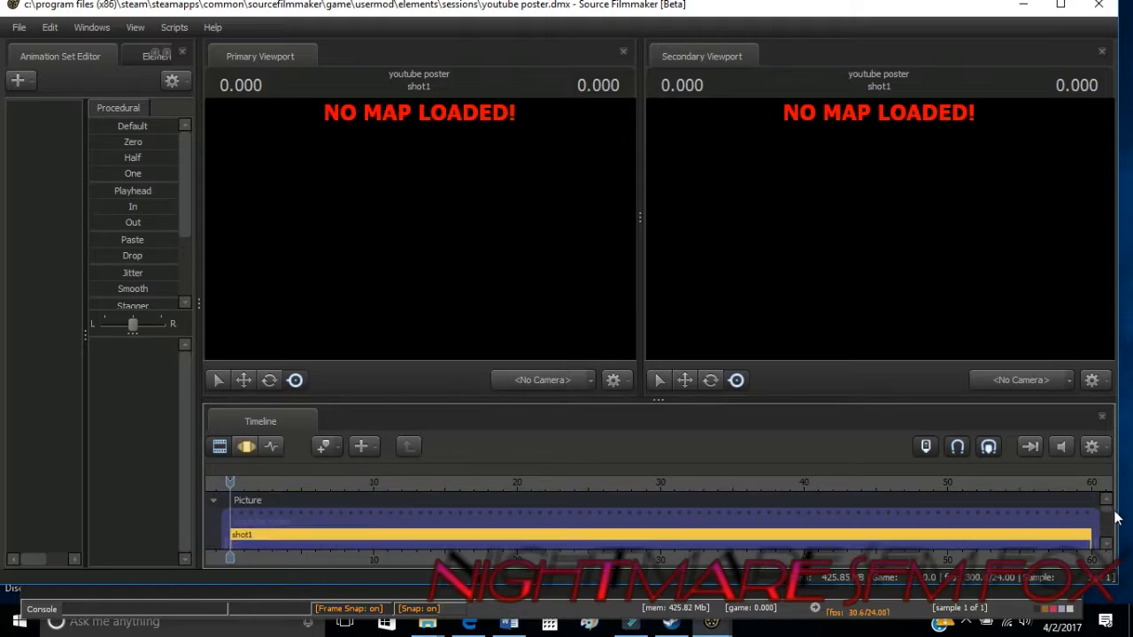
pyautogui.moveTo(1106, 513); pyautogui.dragTo(1109, 519)
pyautogui.scroll(4, 261, 536)
pyautogui.scroll(3, 260, 529)
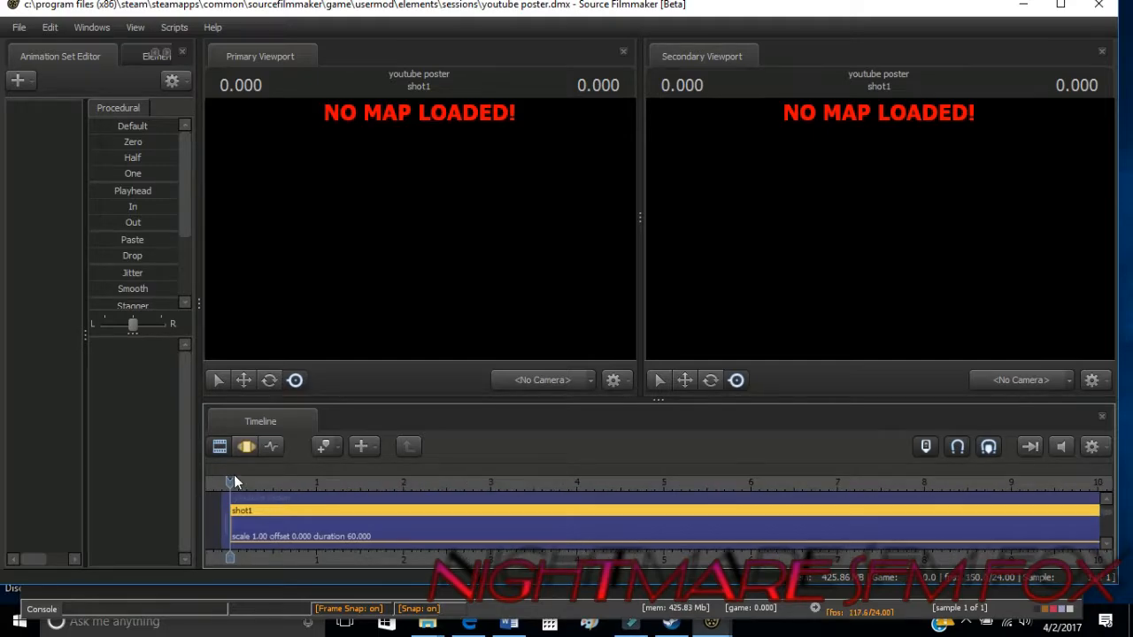
pyautogui.moveTo(230, 482); pyautogui.dragTo(391, 493)
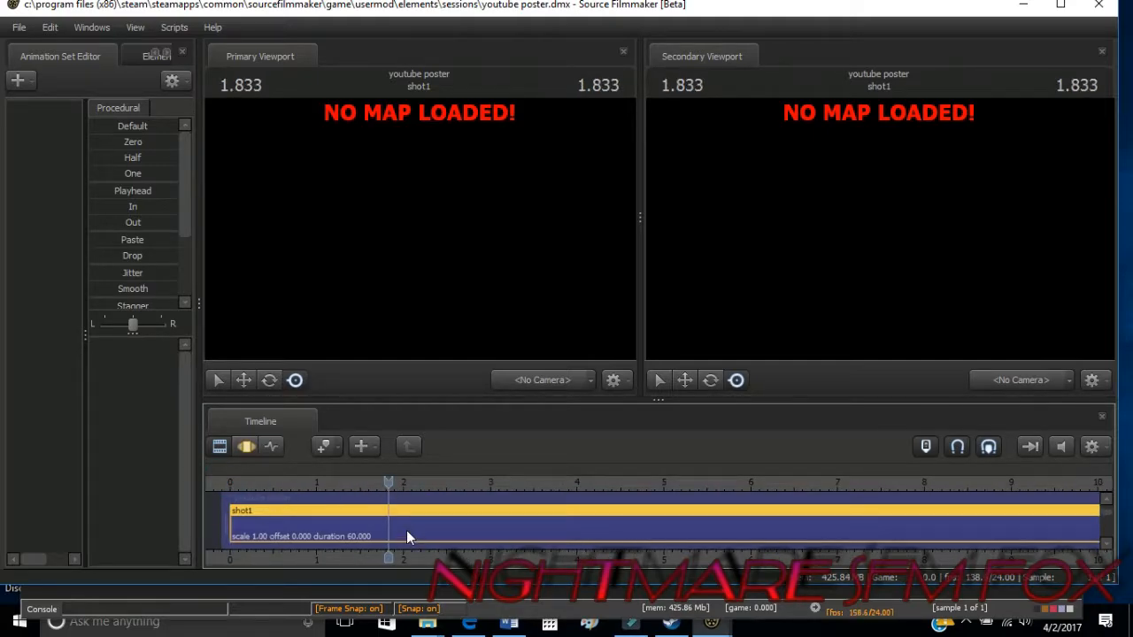
pyautogui.press('b')
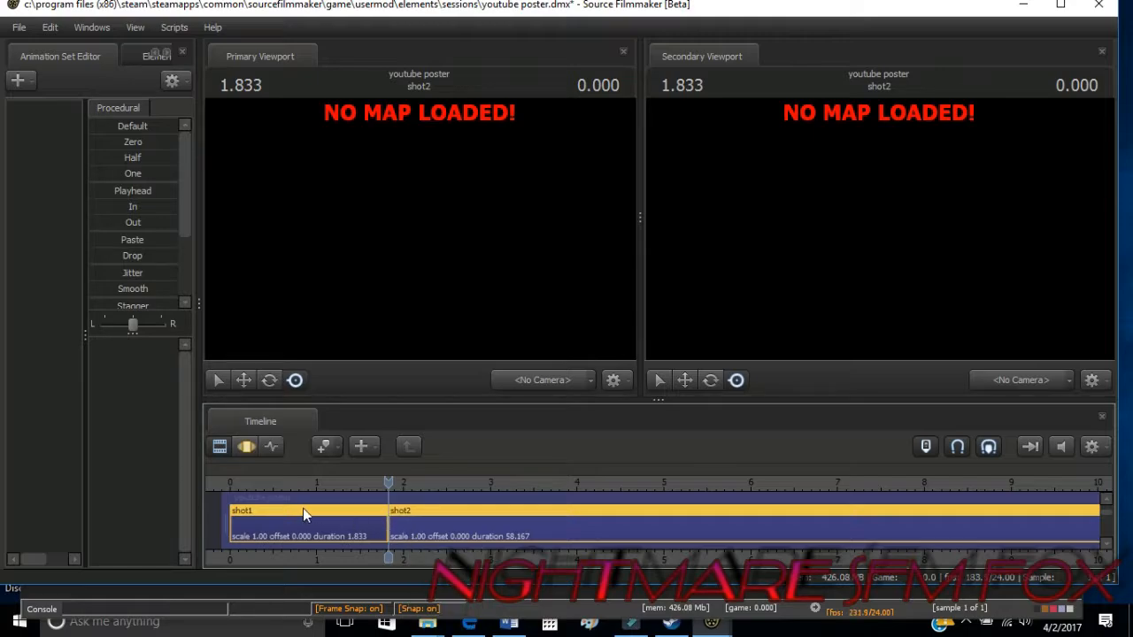
# Merge the shot1 and shot2 clips in the timeline back into a single shot
pyautogui.rightClick(352, 511)
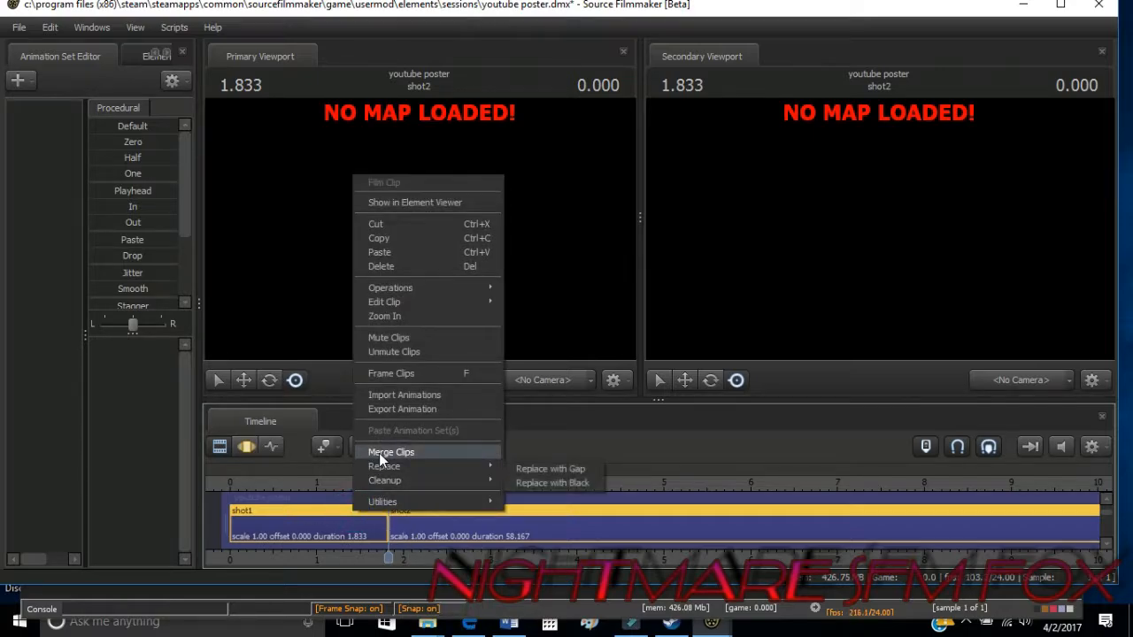
pyautogui.click(389, 452)
pyautogui.scroll(-2, 431, 542)
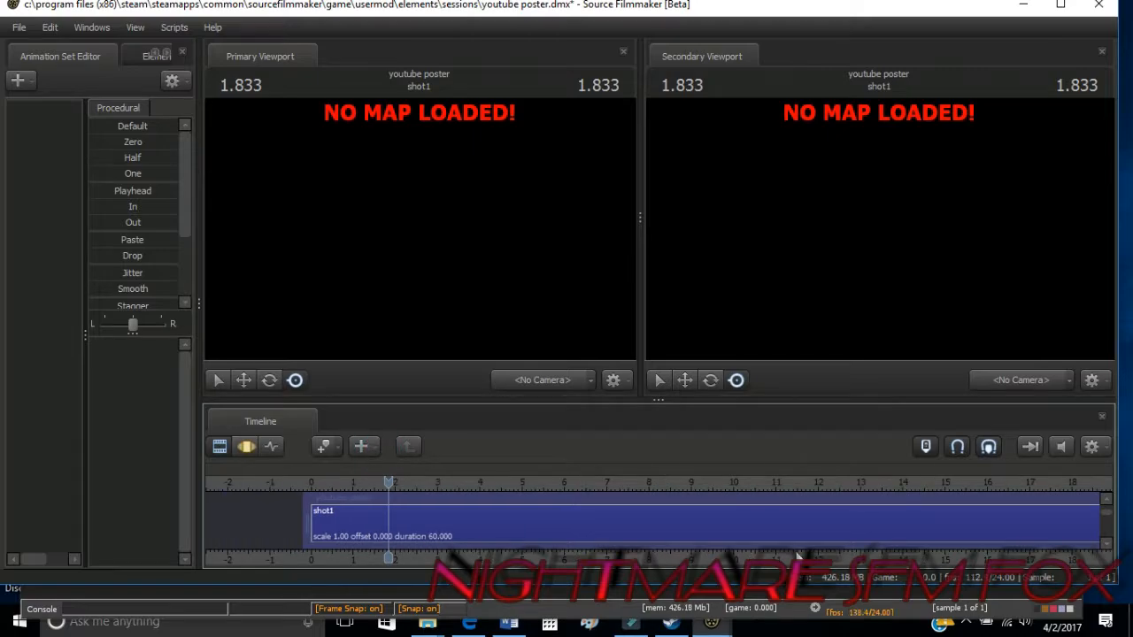
# Unlock the Music sound track and start adding a clip to it
pyautogui.doubleClick(1102, 520)
pyautogui.click(332, 507)
pyautogui.rightClick(388, 509)
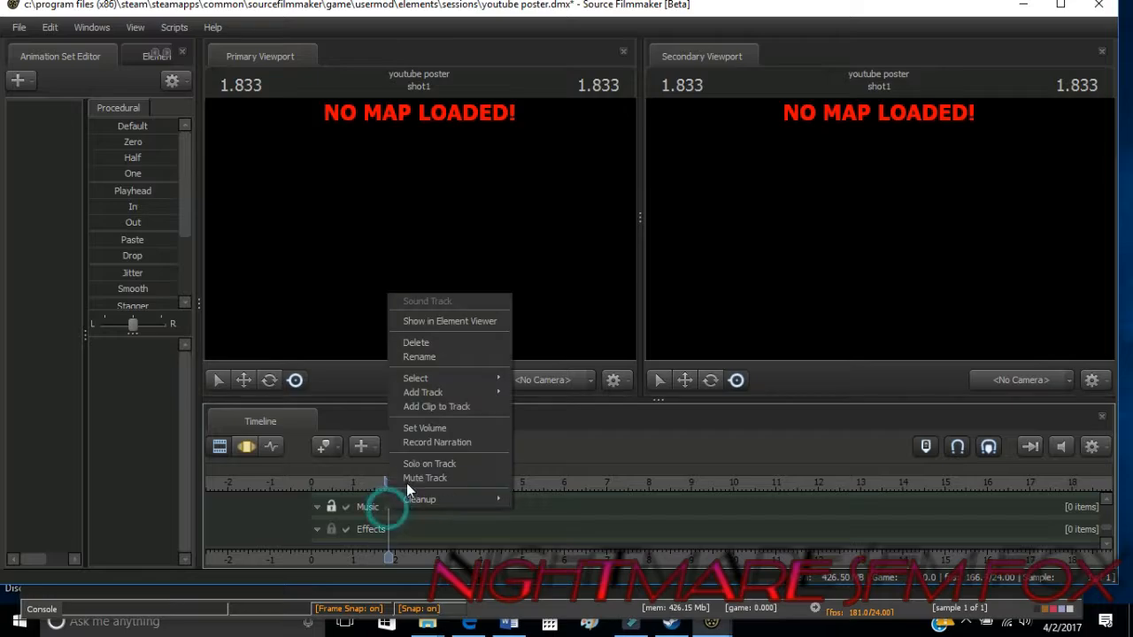
pyautogui.click(426, 408)
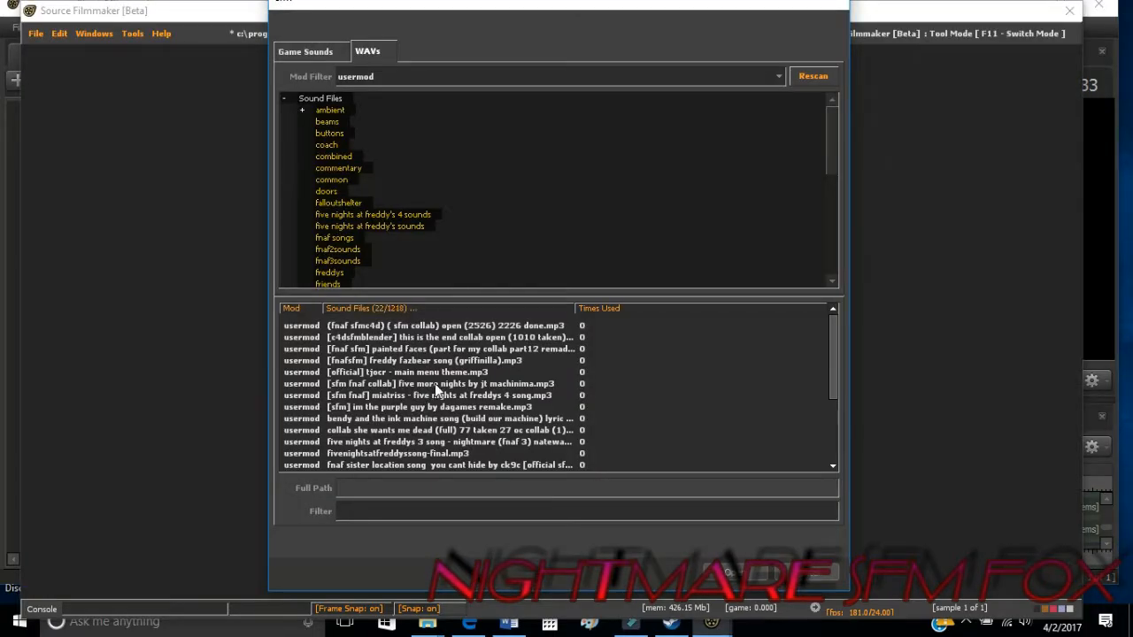
# Look through the sound files under the usermod and All Mods filters, and cancel without adding a clip
pyautogui.scroll(-3, 435, 384)
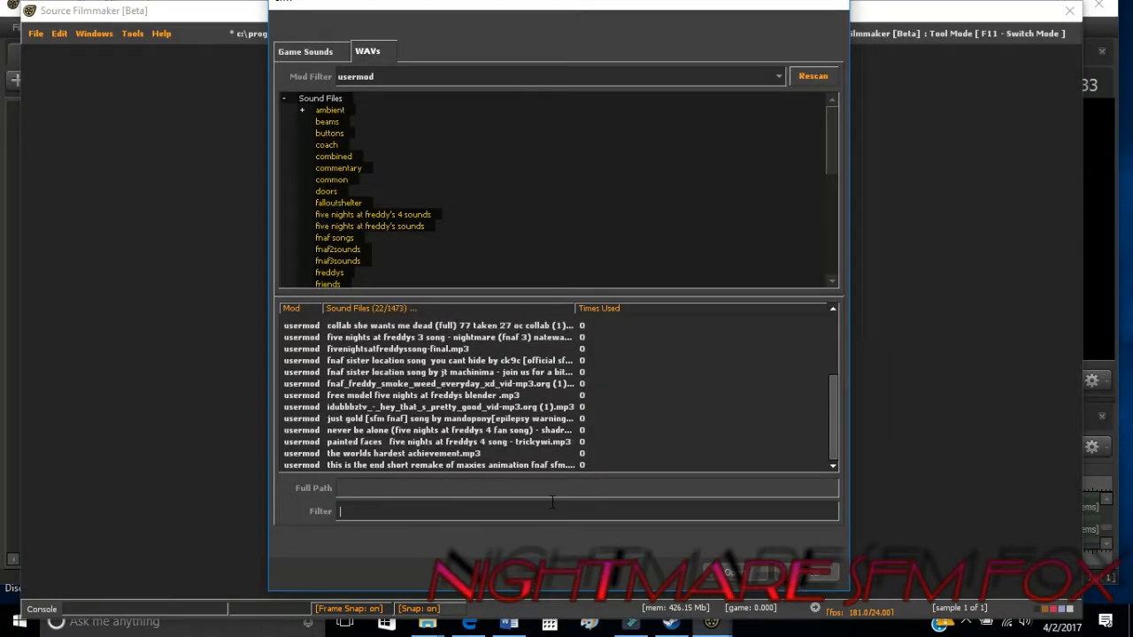
pyautogui.click(392, 76)
pyautogui.click(387, 93)
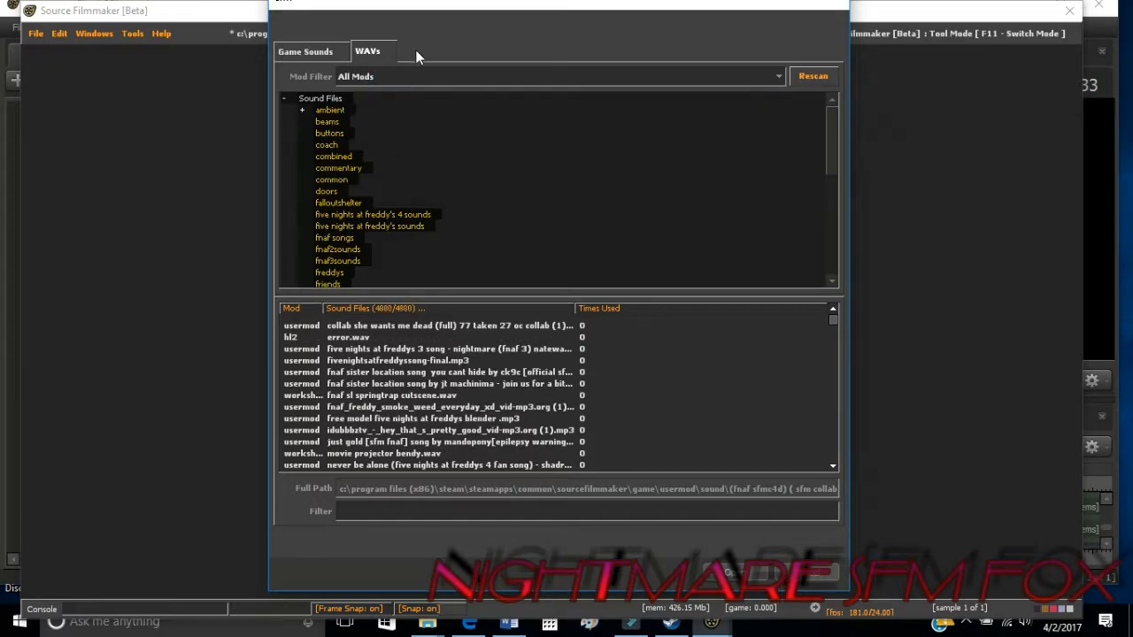
pyautogui.click(414, 76)
pyautogui.click(409, 101)
pyautogui.click(455, 322)
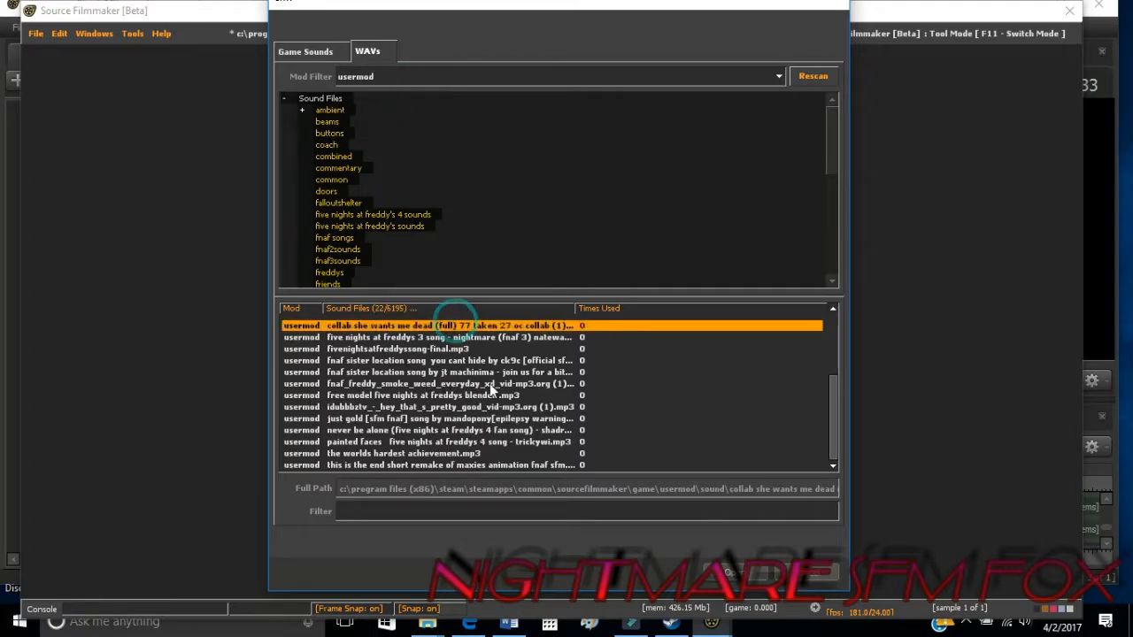
pyautogui.click(396, 76)
pyautogui.click(397, 80)
pyautogui.click(398, 76)
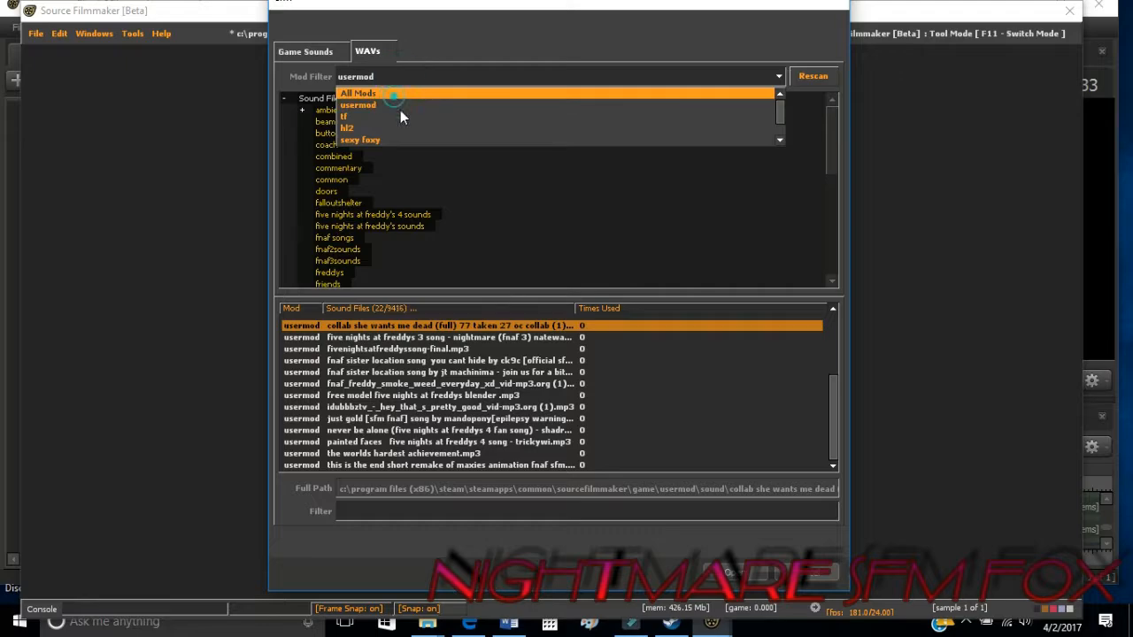
pyautogui.click(395, 93)
pyautogui.click(818, 575)
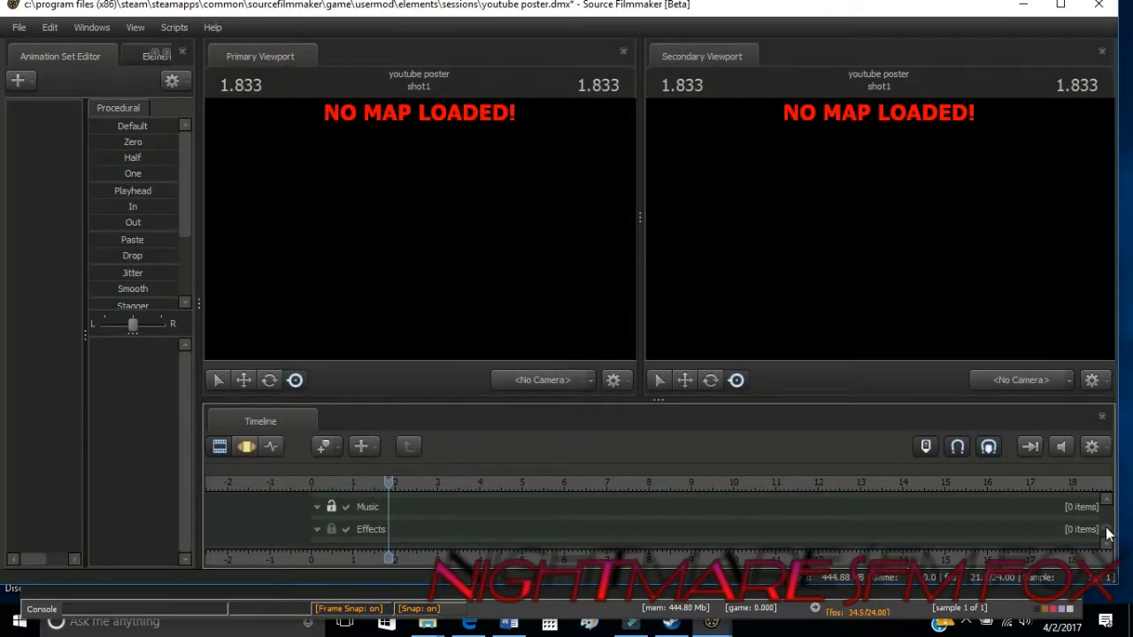
# Check which effects can be added to the Overlay Effects track, and cancel without adding one
pyautogui.moveTo(1105, 528); pyautogui.dragTo(1105, 534)
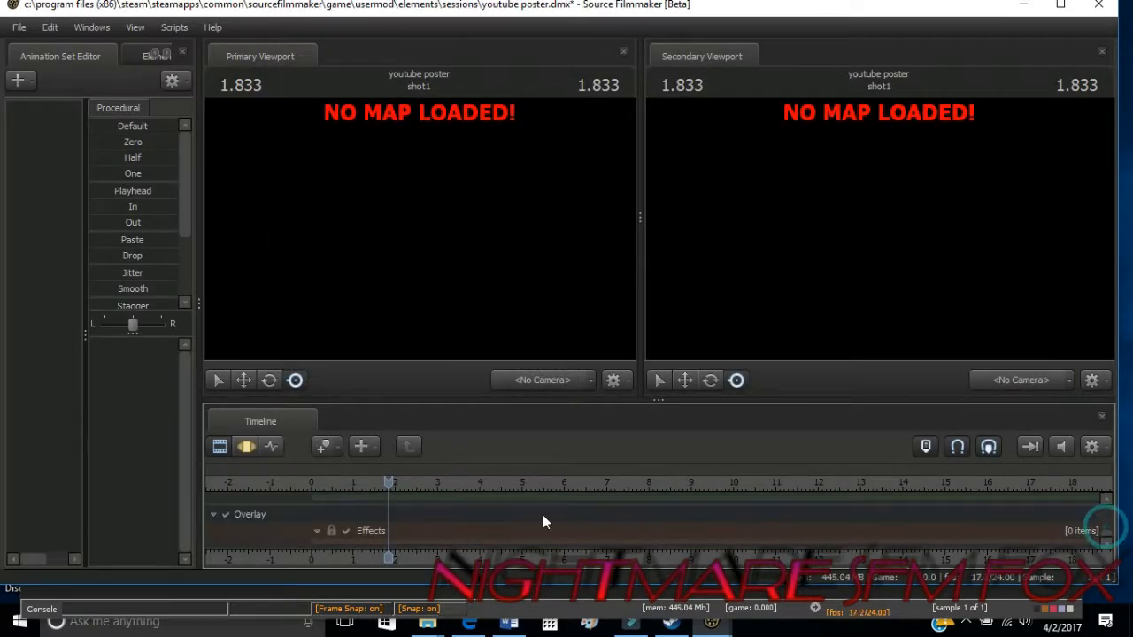
pyautogui.rightClick(398, 540)
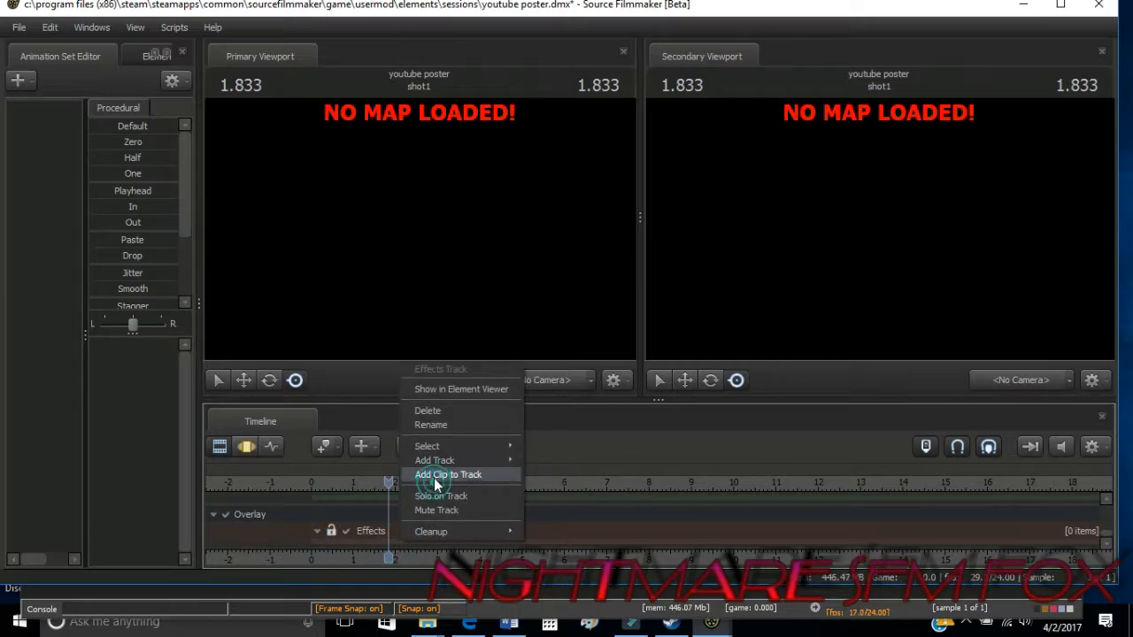
pyautogui.click(432, 474)
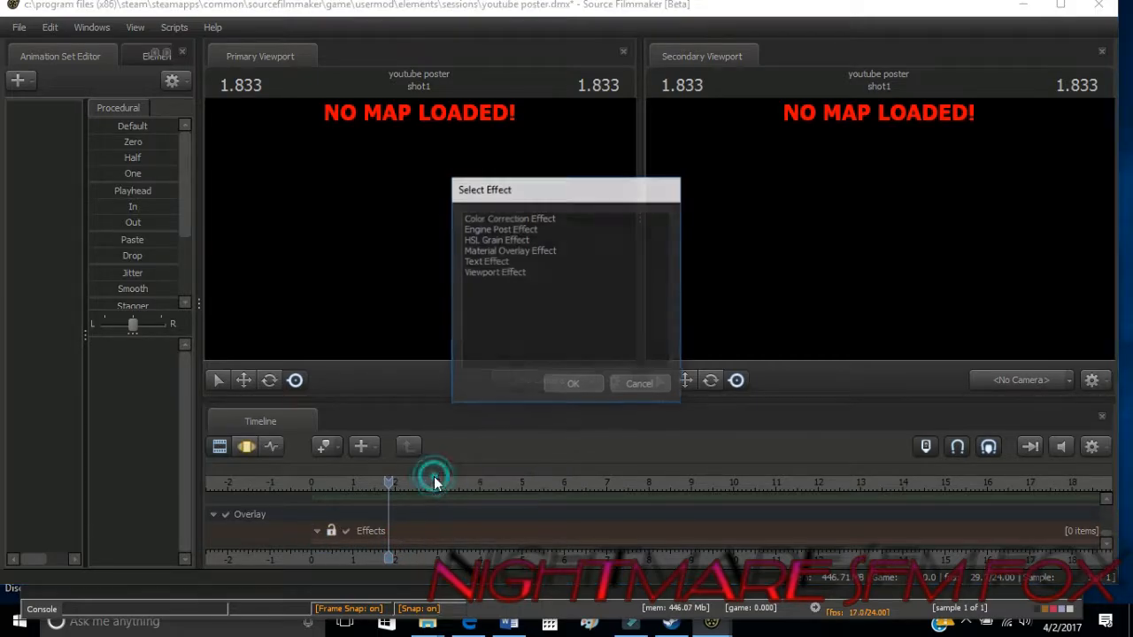
pyautogui.click(513, 229)
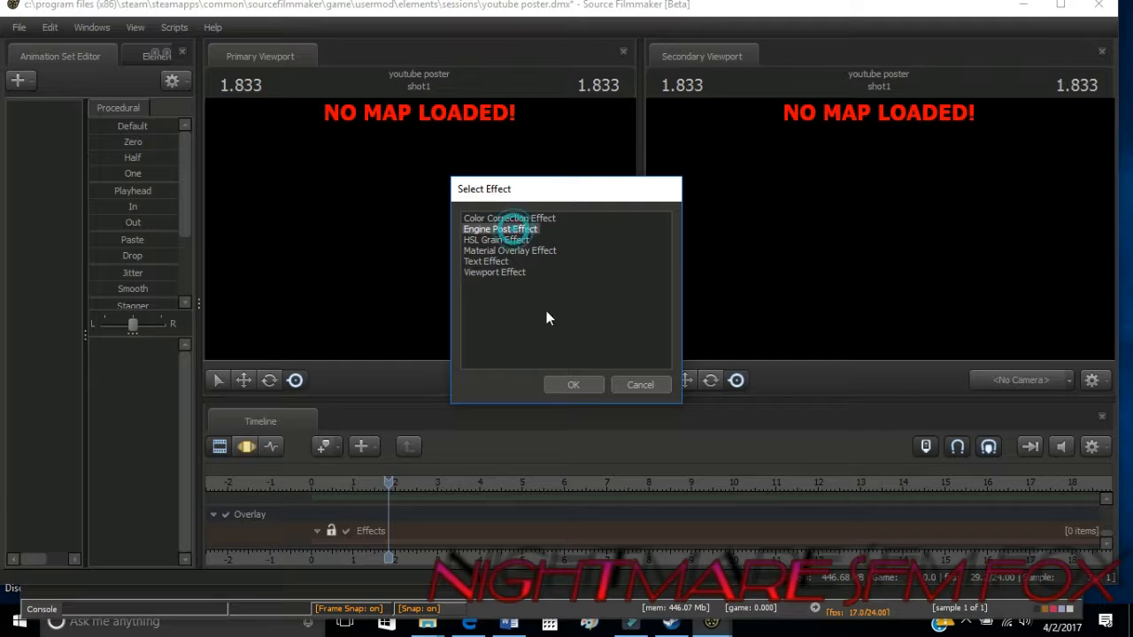
pyautogui.click(639, 382)
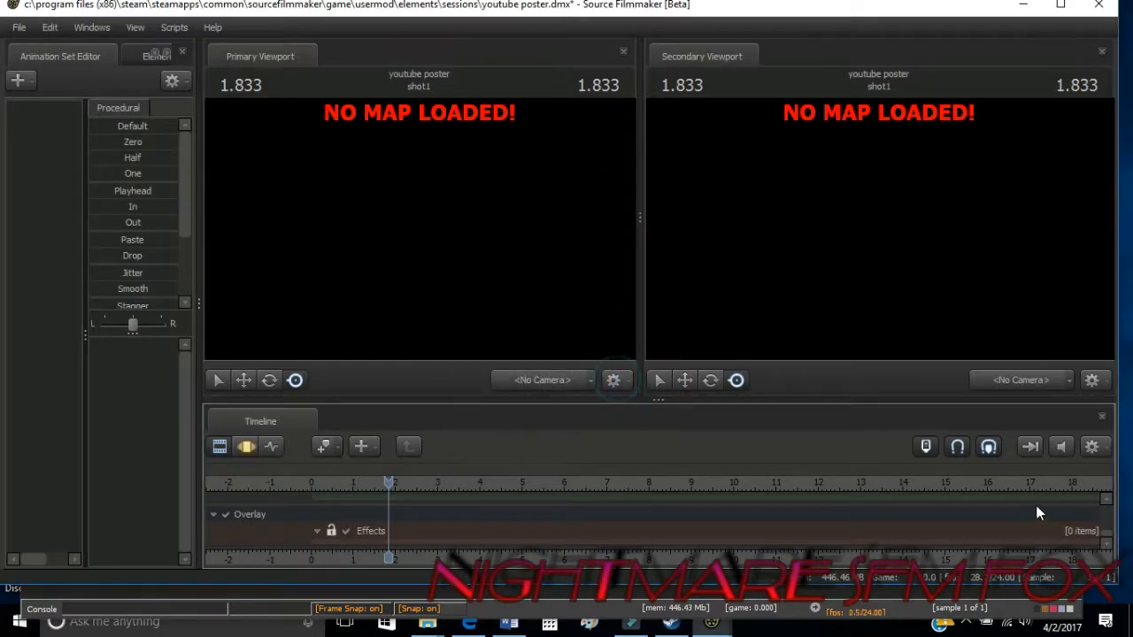
# Compare how shot1 appears in the timeline's Clip Editor, Motion Editor and Graph Editor
pyautogui.scroll(6, 1098, 495)
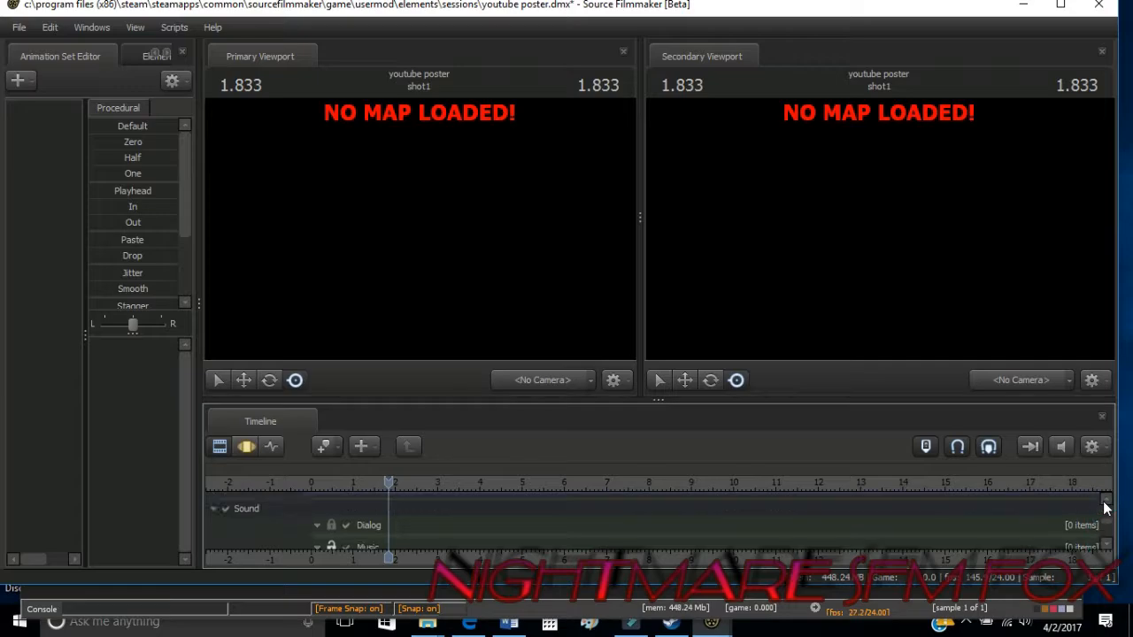
pyautogui.scroll(2, 1102, 506)
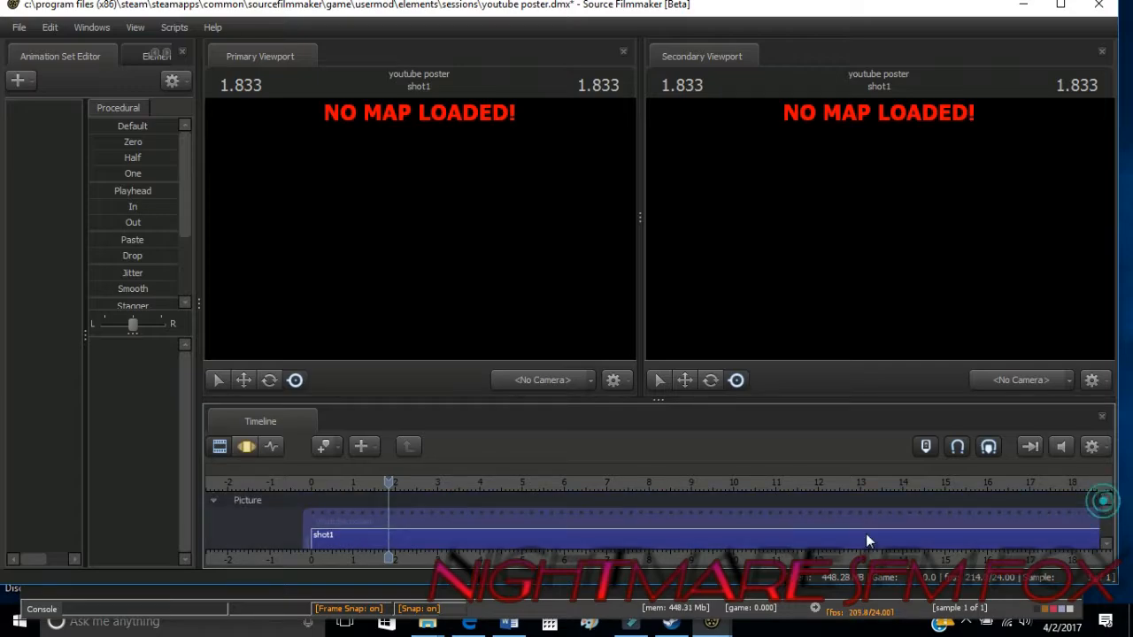
pyautogui.click(339, 535)
pyautogui.click(253, 447)
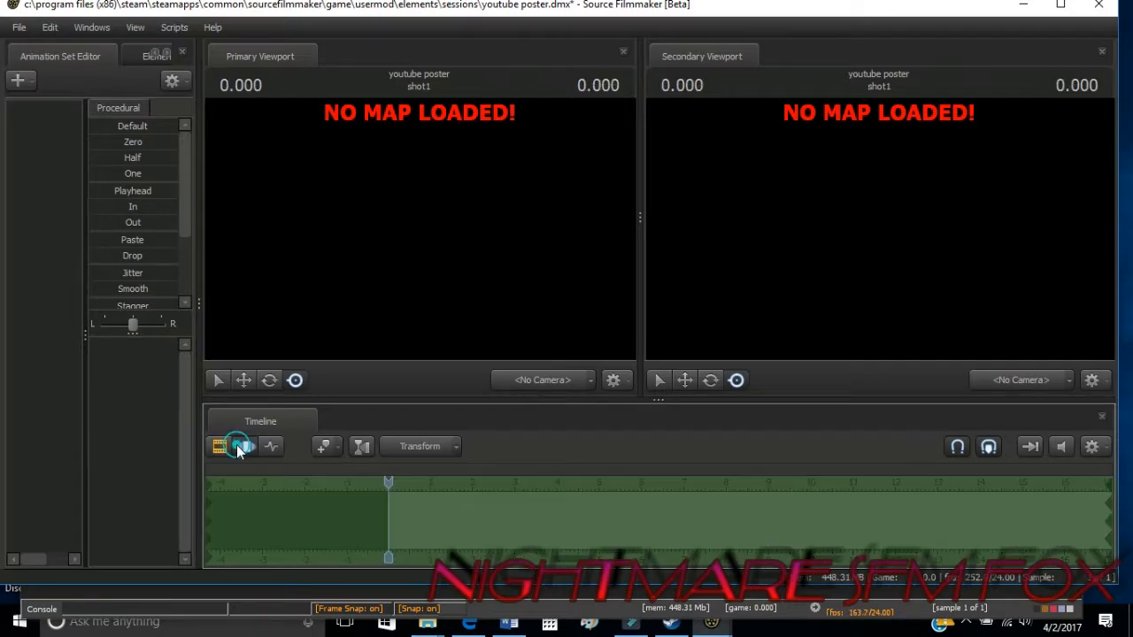
pyautogui.click(271, 446)
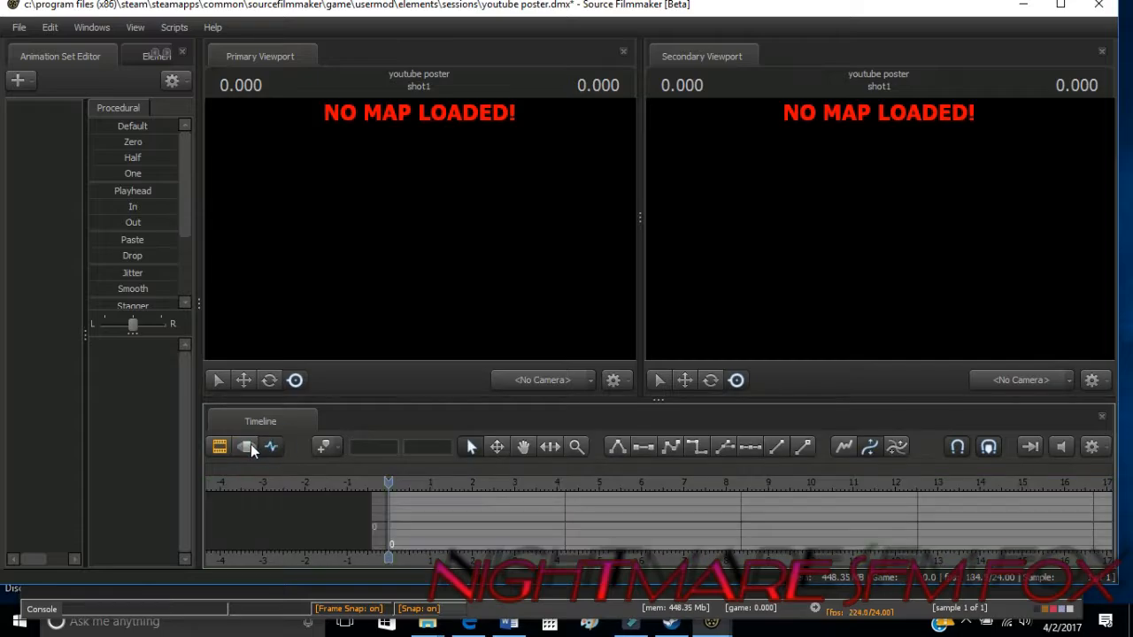
pyautogui.click(248, 448)
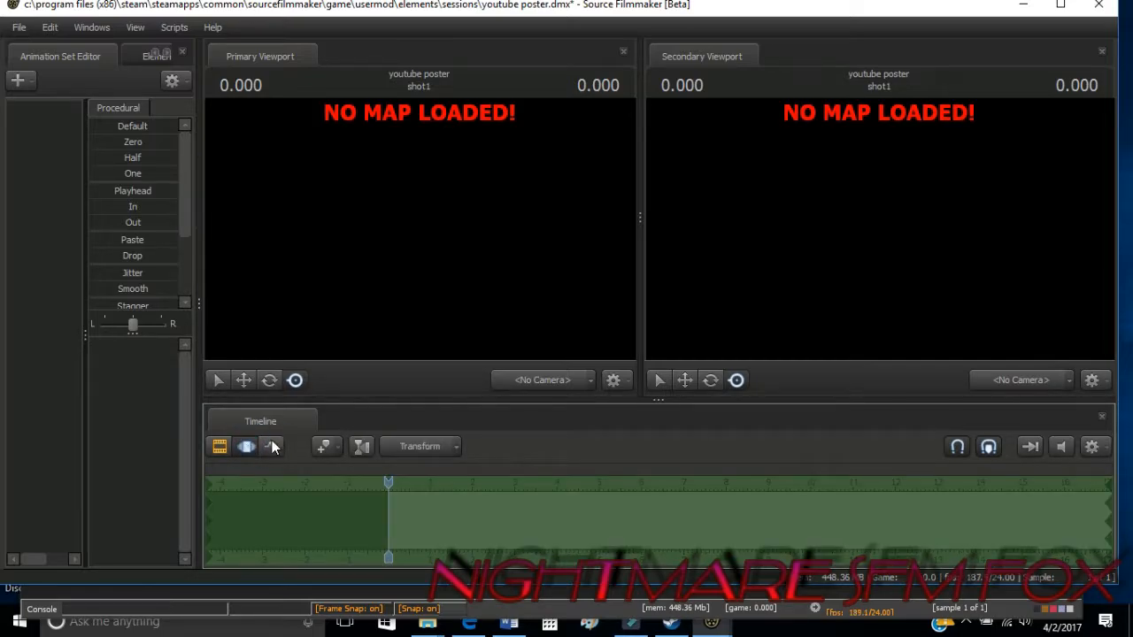
pyautogui.click(269, 446)
pyautogui.click(247, 447)
pyautogui.click(220, 447)
pyautogui.click(252, 445)
pyautogui.click(271, 447)
pyautogui.click(252, 446)
pyautogui.click(269, 446)
pyautogui.click(221, 447)
pyautogui.click(248, 447)
pyautogui.click(271, 446)
pyautogui.click(247, 448)
# Switch the timeline to the Graph Editor and fit the full 60 seconds of shot1 in view
pyautogui.scroll(-6, 573, 488)
pyautogui.scroll(2, 378, 489)
pyautogui.click(271, 446)
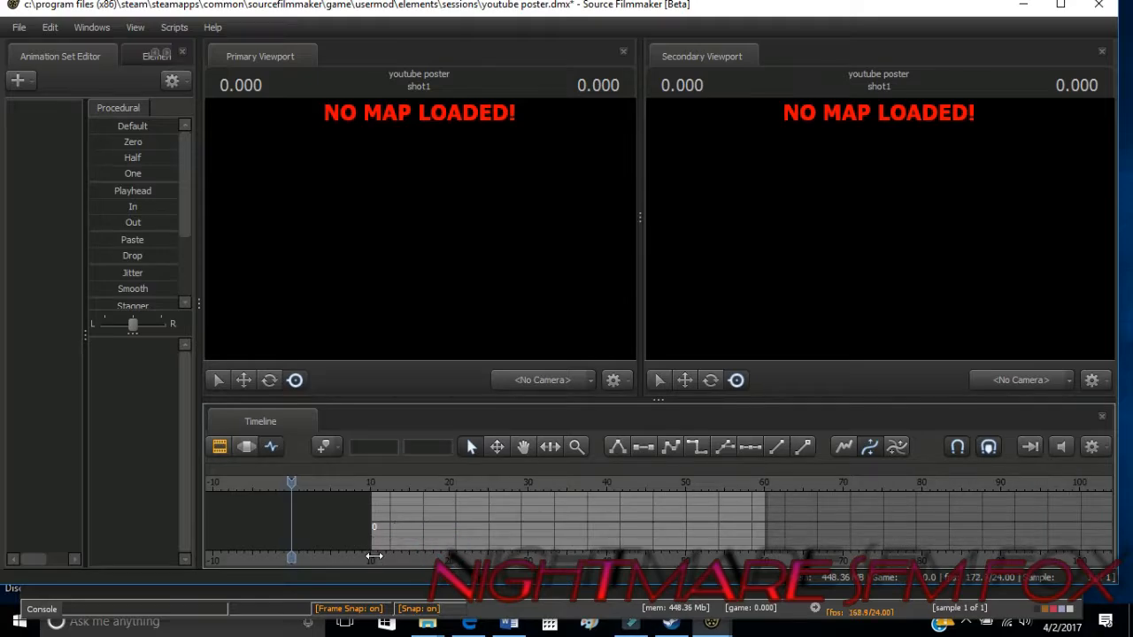
pyautogui.moveTo(375, 555); pyautogui.dragTo(507, 555, button='middle')
pyautogui.scroll(2, 618, 522)
pyautogui.scroll(-1, 609, 523)
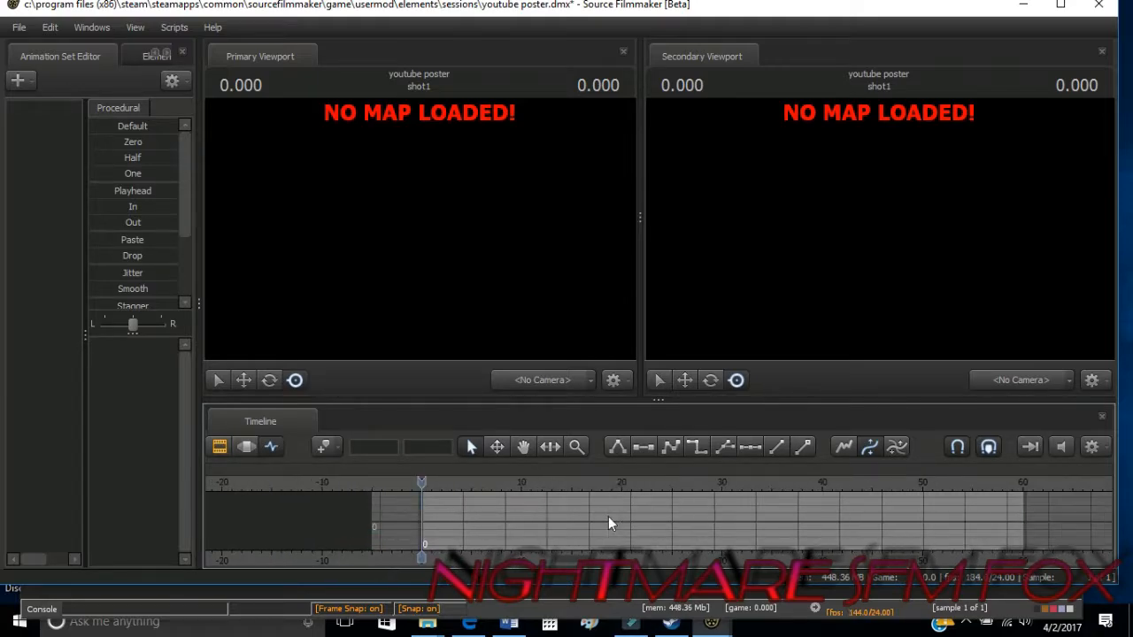
pyautogui.click(246, 448)
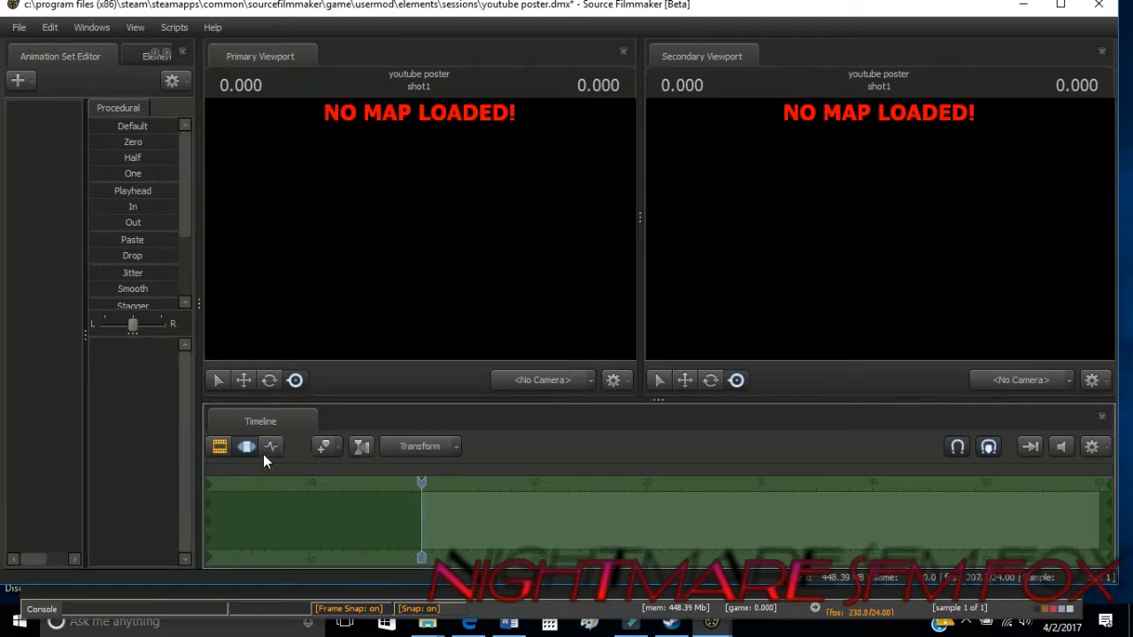
pyautogui.click(269, 448)
pyautogui.moveTo(519, 567); pyautogui.dragTo(494, 564, button='middle')
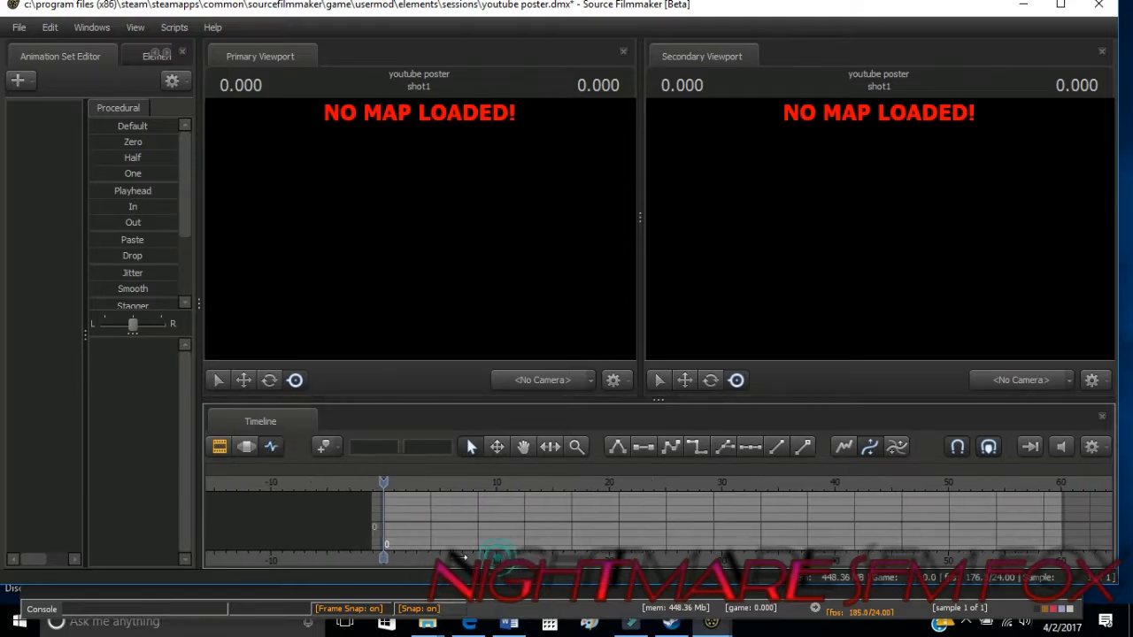
# Load the map 64th_fnaf4_map.bsp into the session
pyautogui.rightClick(428, 151)
pyautogui.click(456, 289)
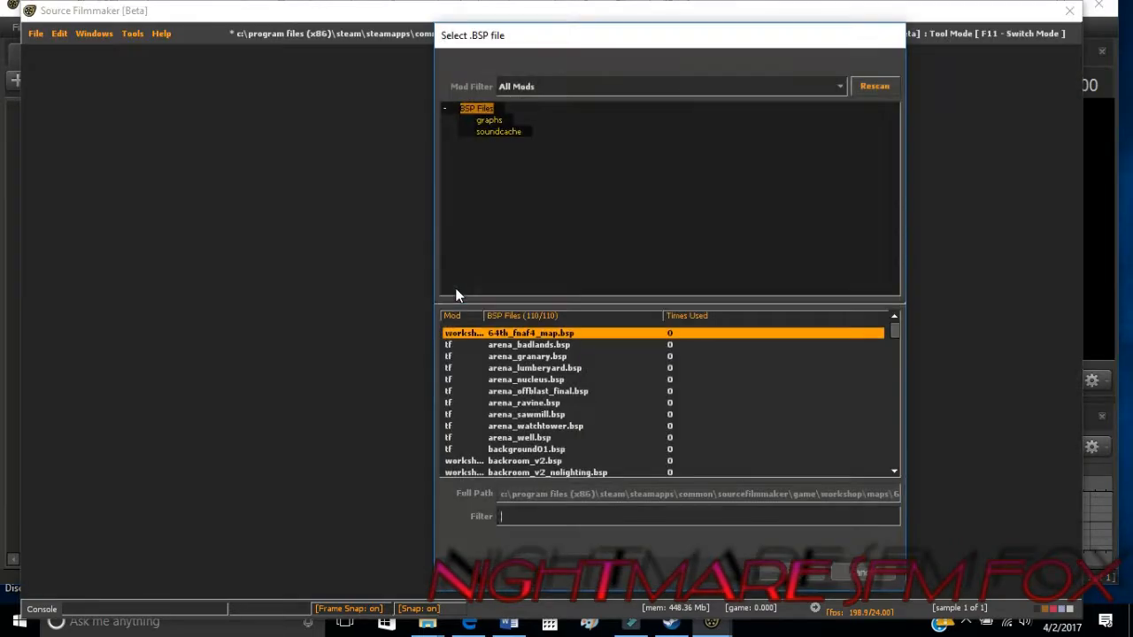
pyautogui.scroll(-5, 551, 433)
pyautogui.scroll(5, 551, 434)
pyautogui.scroll(-4, 544, 431)
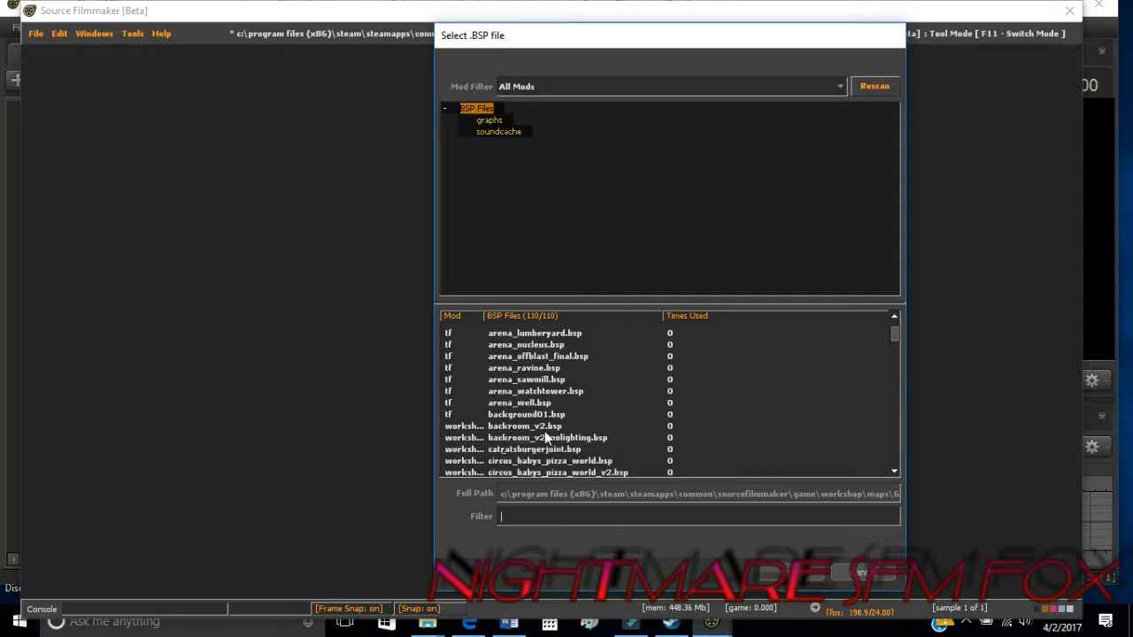
pyautogui.scroll(4, 543, 426)
pyautogui.scroll(-1, 542, 423)
pyautogui.scroll(1, 542, 423)
pyautogui.click(779, 572)
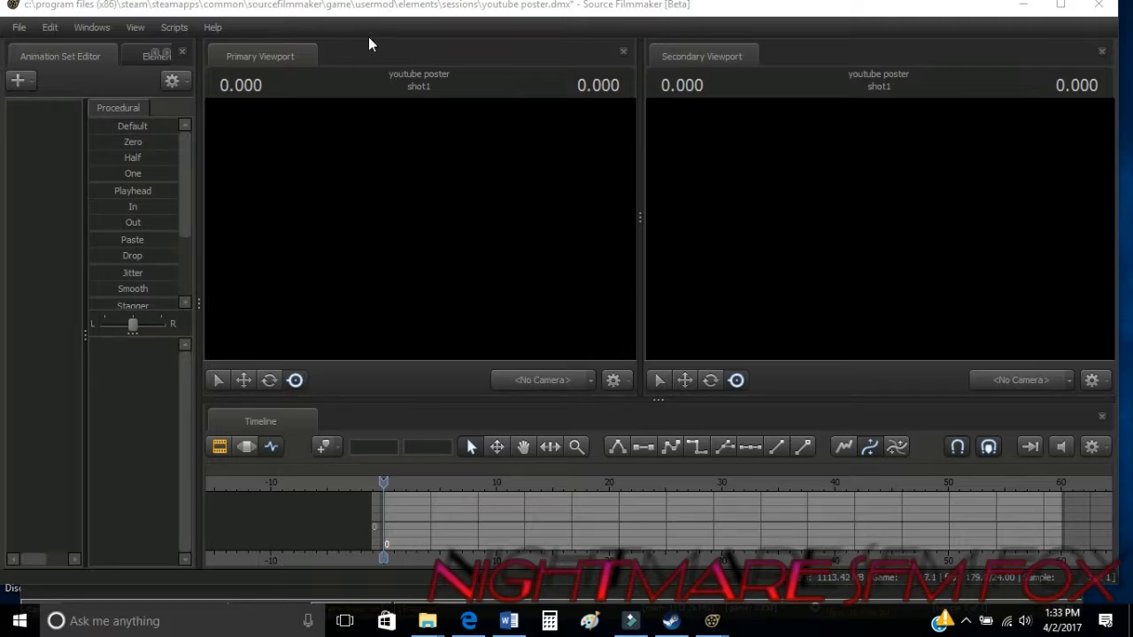
# Maximise the window and turn off lighting in the primary viewport
pyautogui.doubleClick(391, 11)
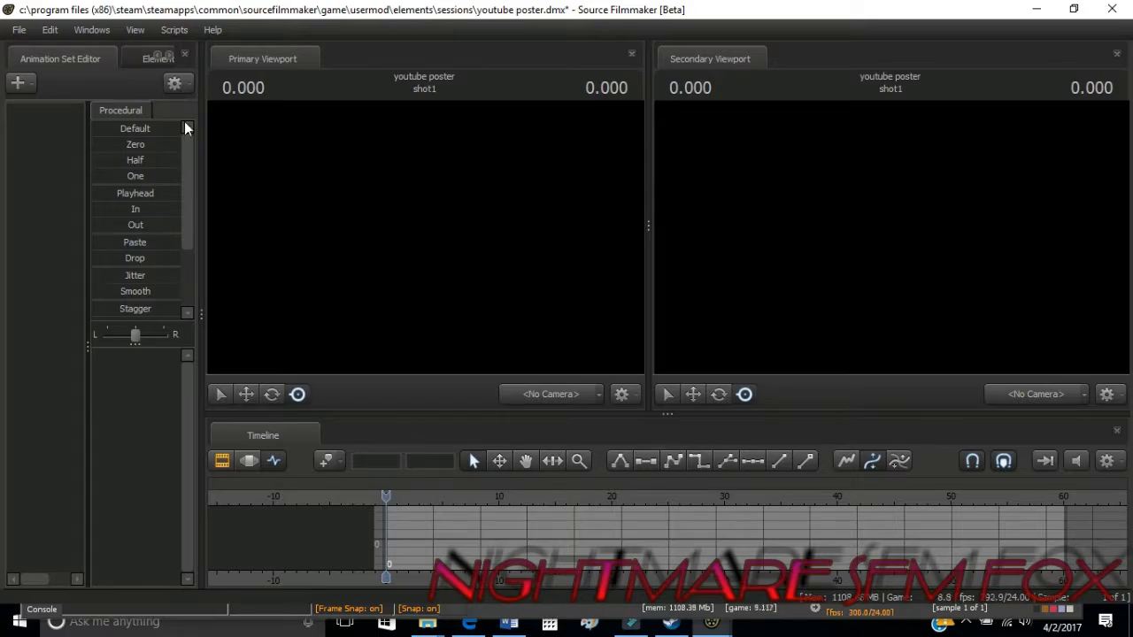
pyautogui.rightClick(354, 119)
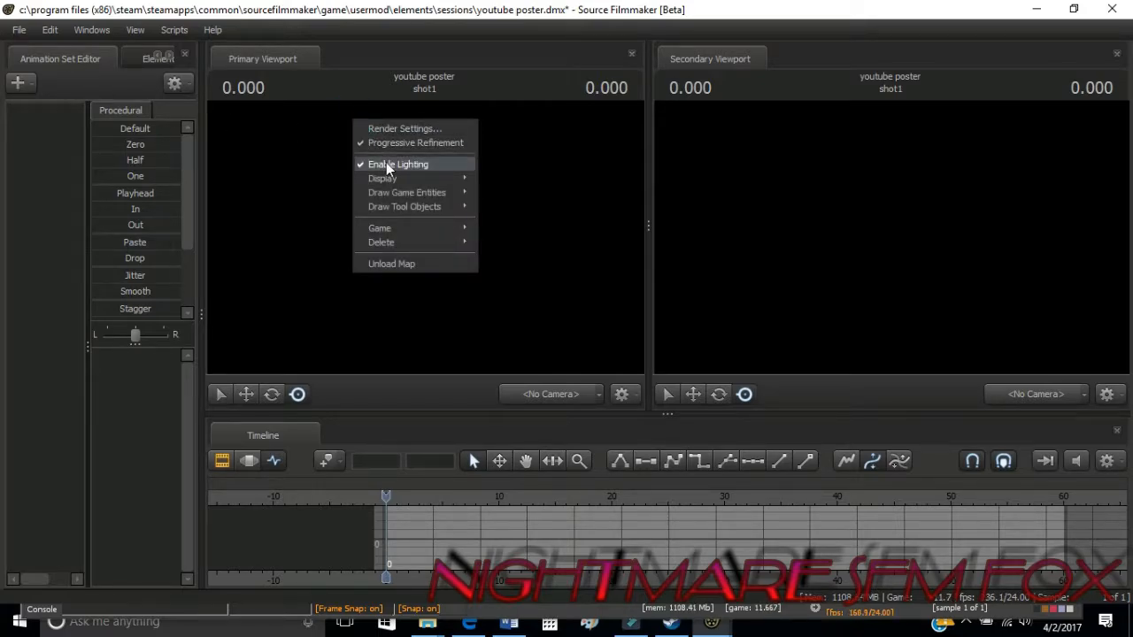
pyautogui.click(42, 181)
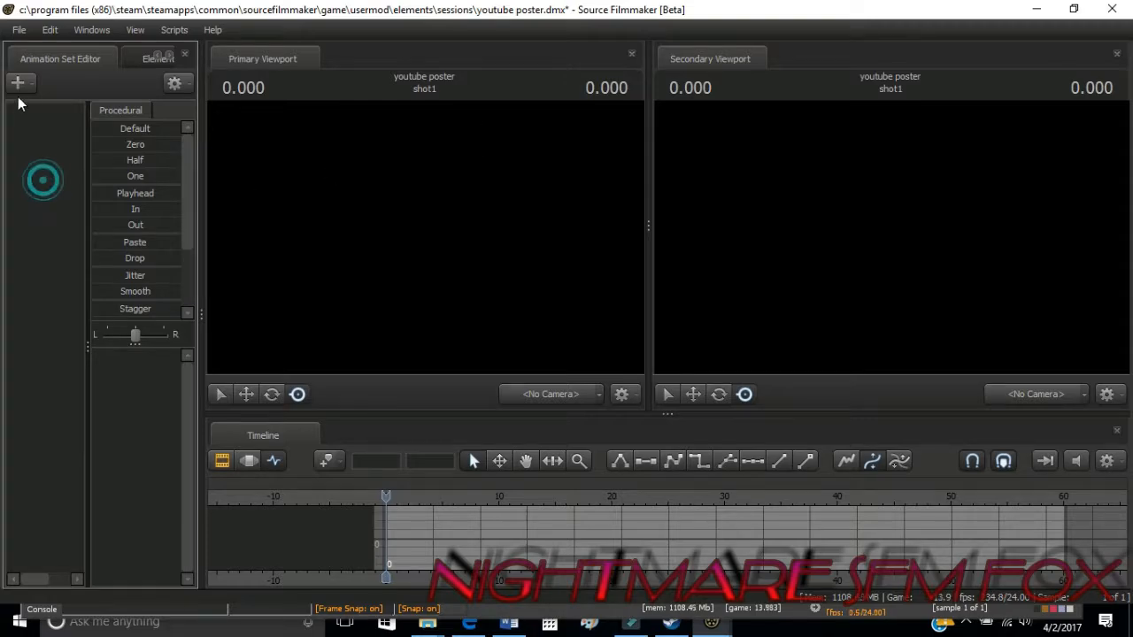
pyautogui.rightClick(351, 122)
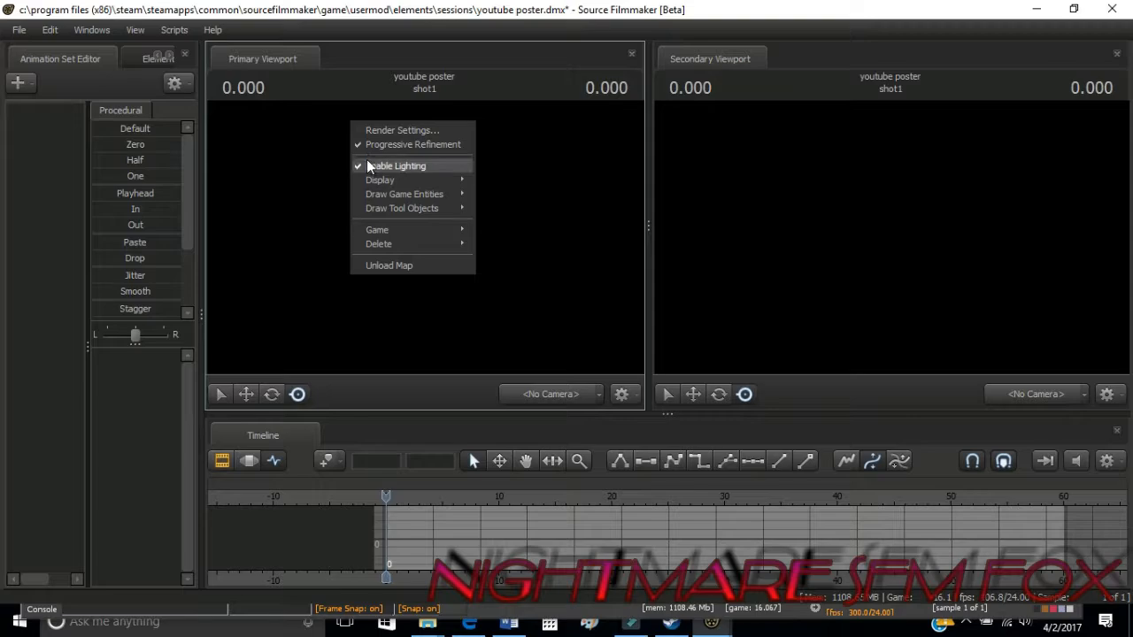
pyautogui.click(371, 166)
# Create an animation set for a new camera
pyautogui.click(27, 84)
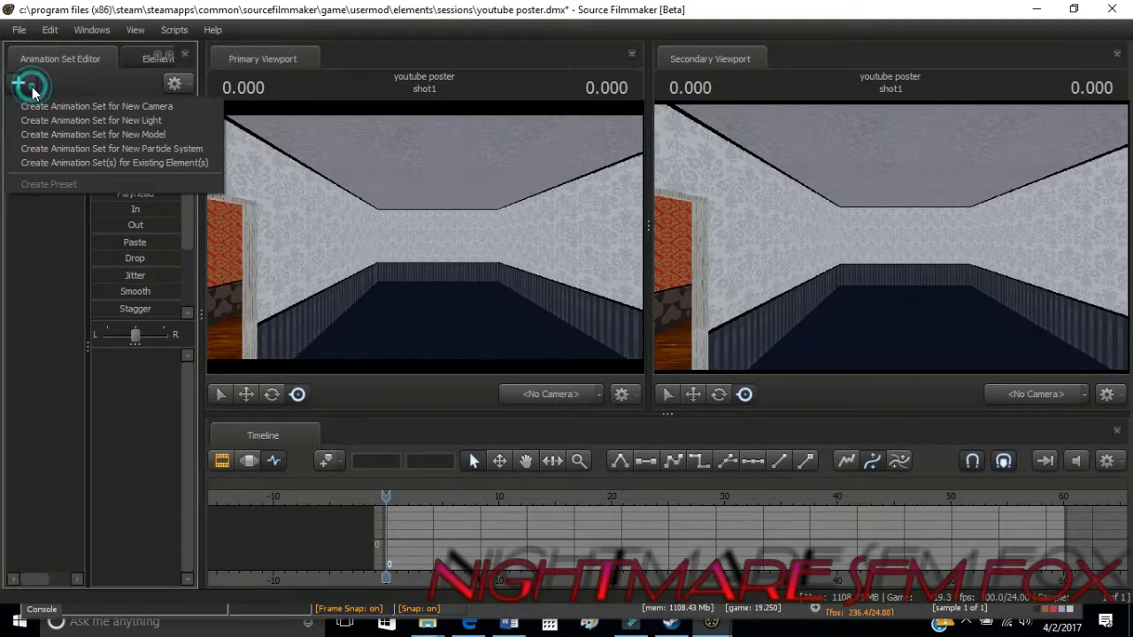
pyautogui.click(44, 105)
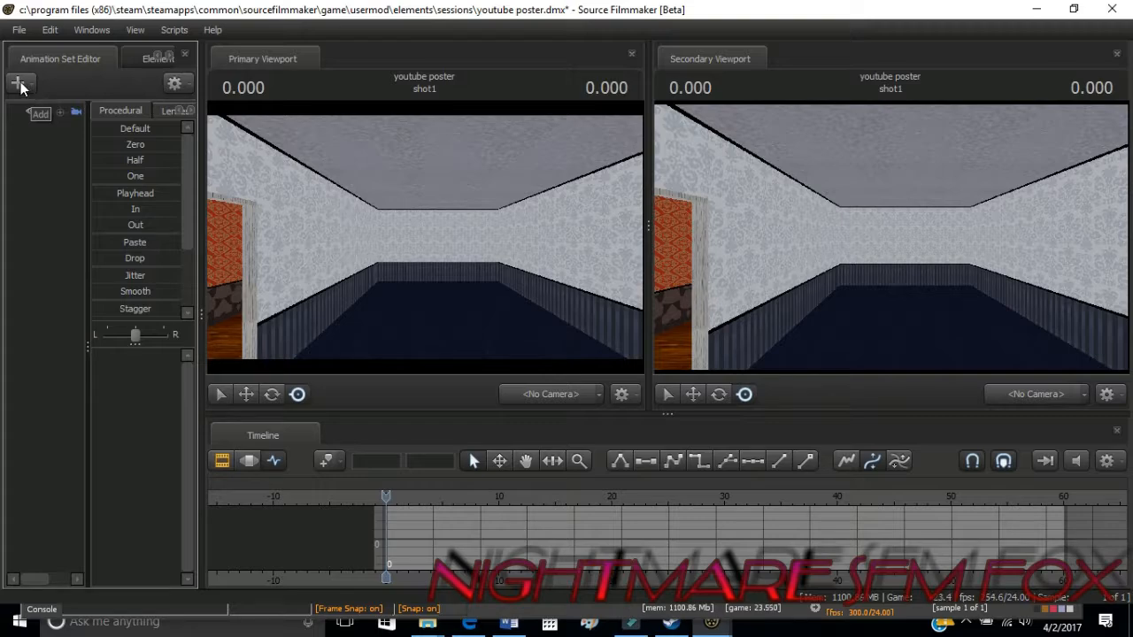
pyautogui.click(20, 85)
pyautogui.click(37, 256)
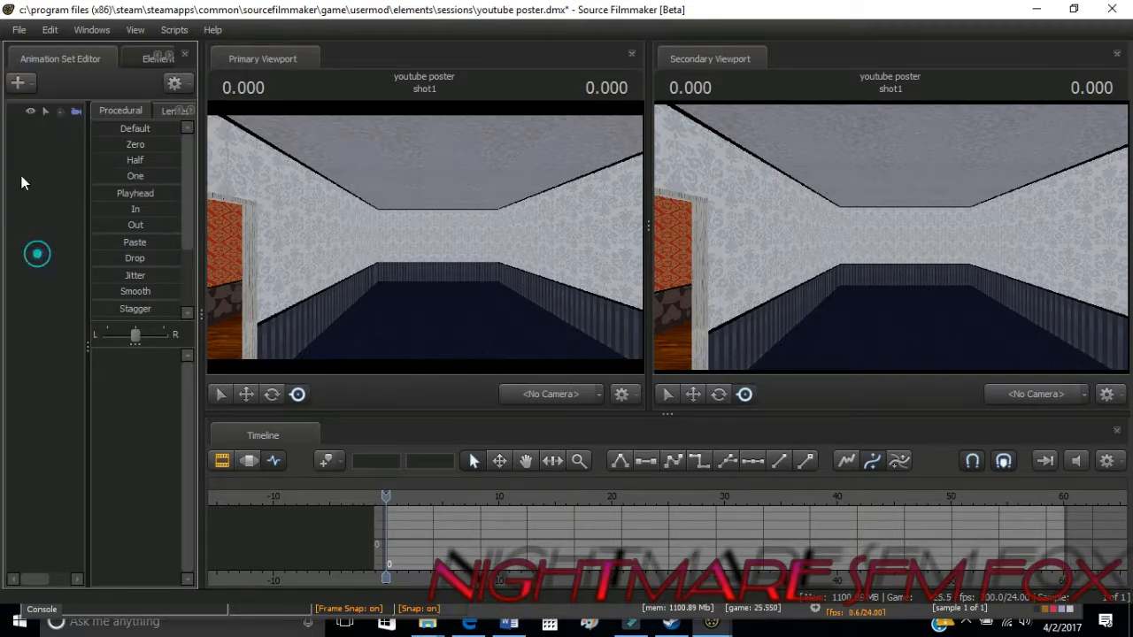
pyautogui.moveTo(35, 580); pyautogui.dragTo(41, 580)
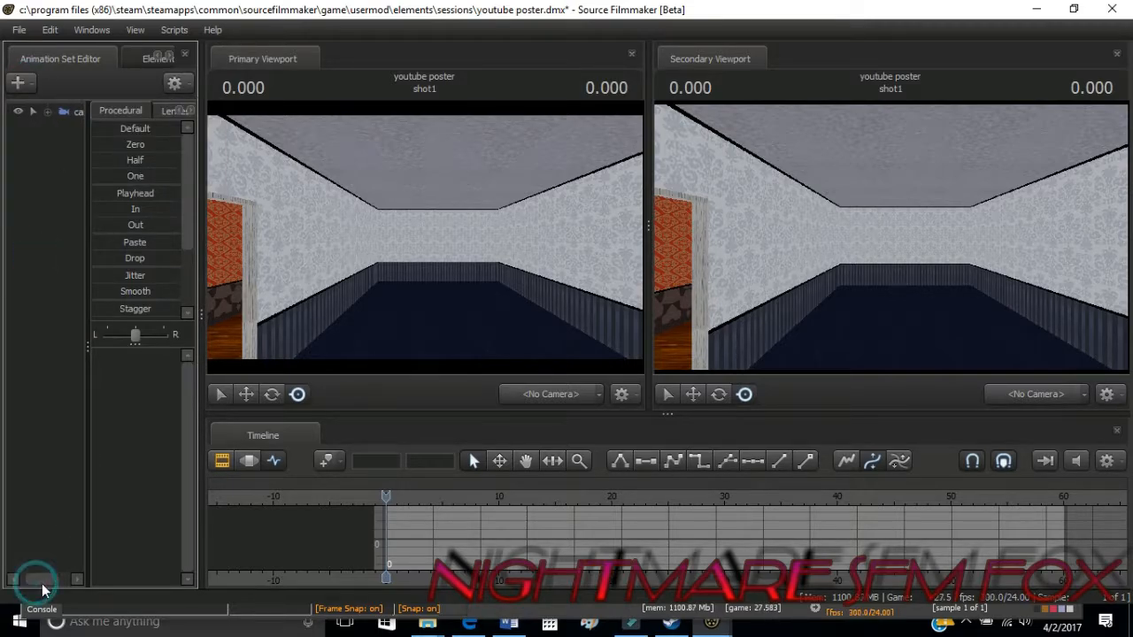
# Show the new camera's view in the viewports and move the camera to a new viewpoint in the wallpapered room
pyautogui.moveTo(71, 111); pyautogui.dragTo(691, 289)
pyautogui.press('s')
pyautogui.scroll(5, 425, 237)
pyautogui.scroll(-3, 425, 238)
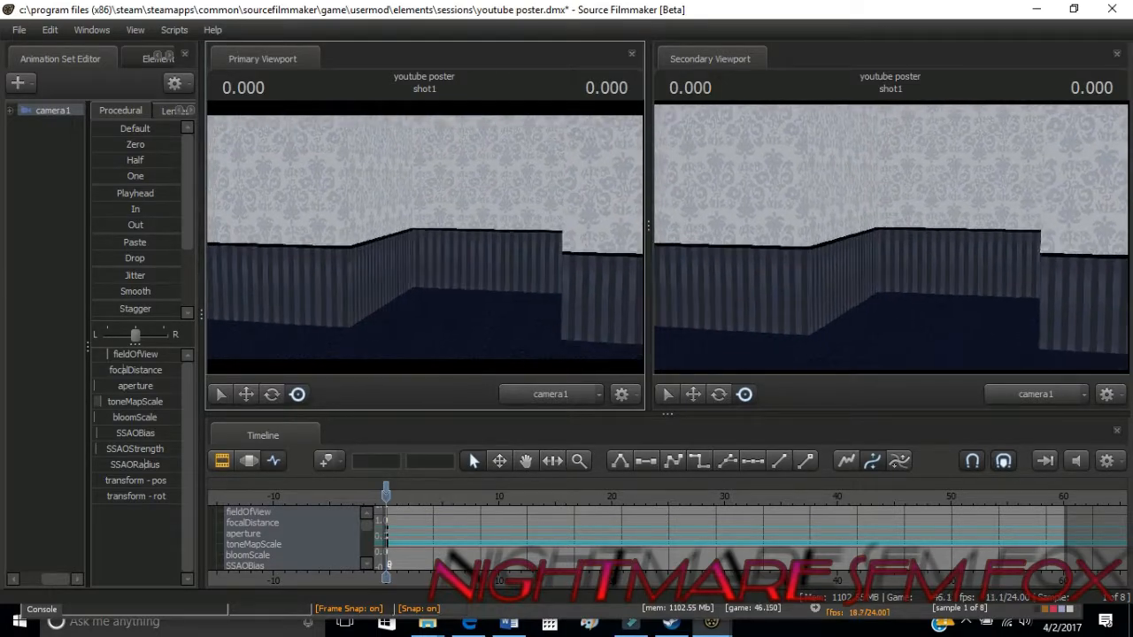
# Move the camera out of the wallpapered room and aim it above the plain grey ground against the black background
pyautogui.press('w')
pyautogui.press('z')
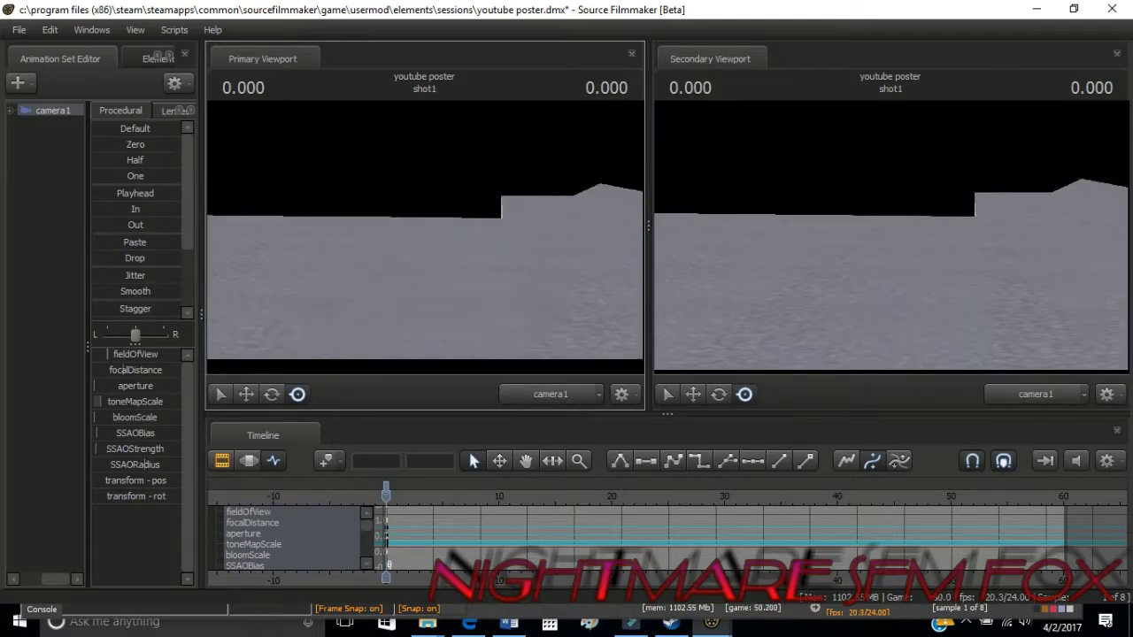
pyautogui.moveTo(420, 262); pyautogui.dragTo(416, 225)
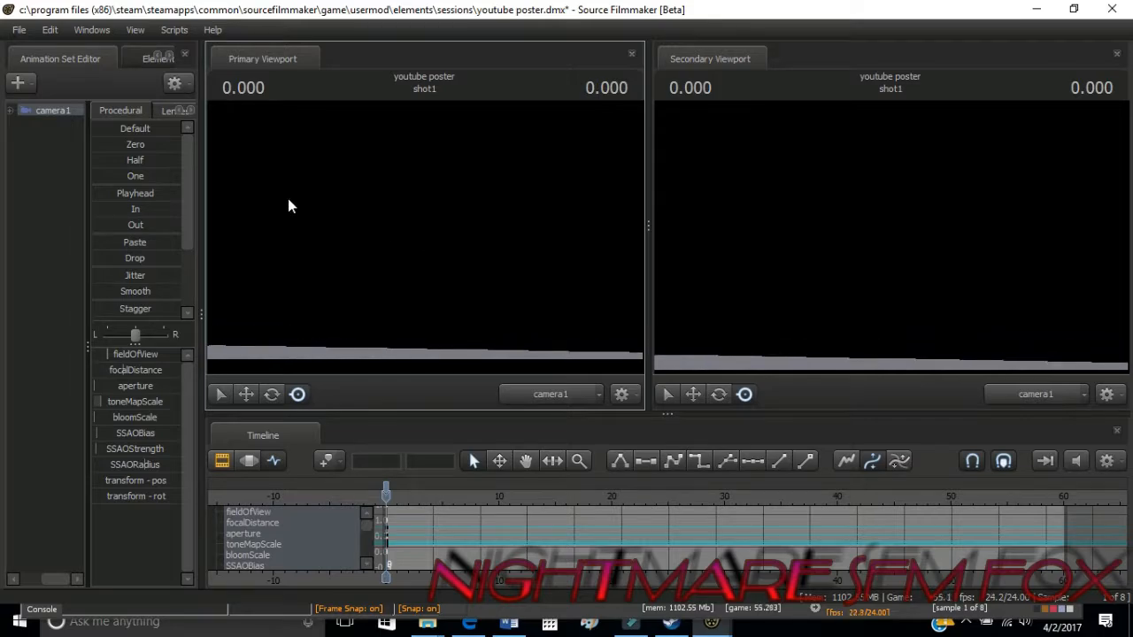
pyautogui.rightClick(38, 139)
pyautogui.click(113, 177)
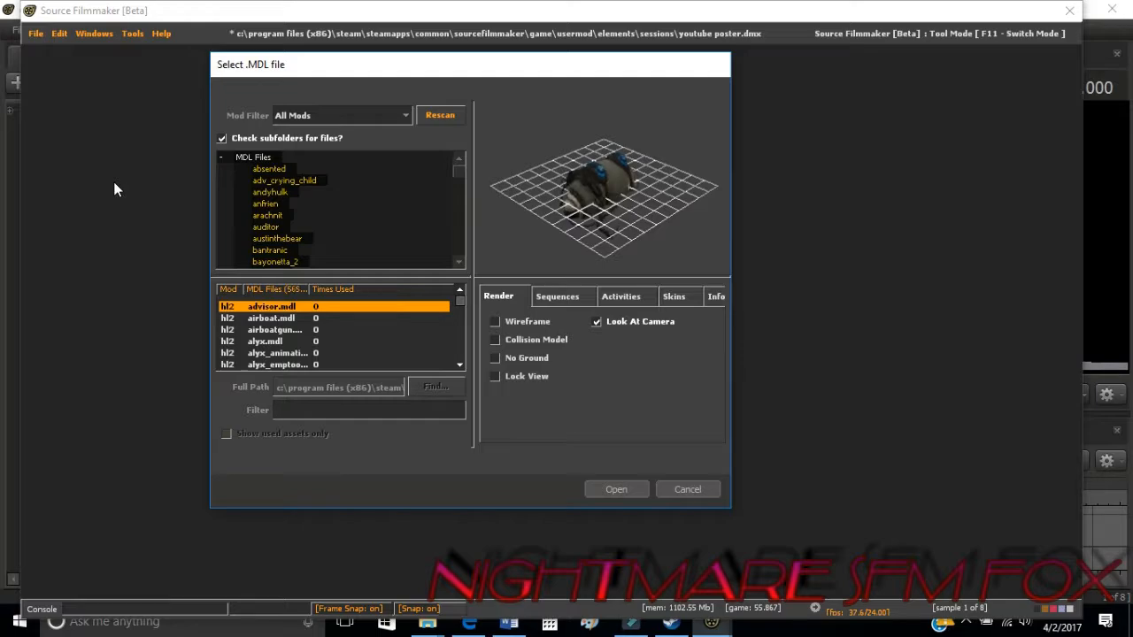
pyautogui.click(660, 488)
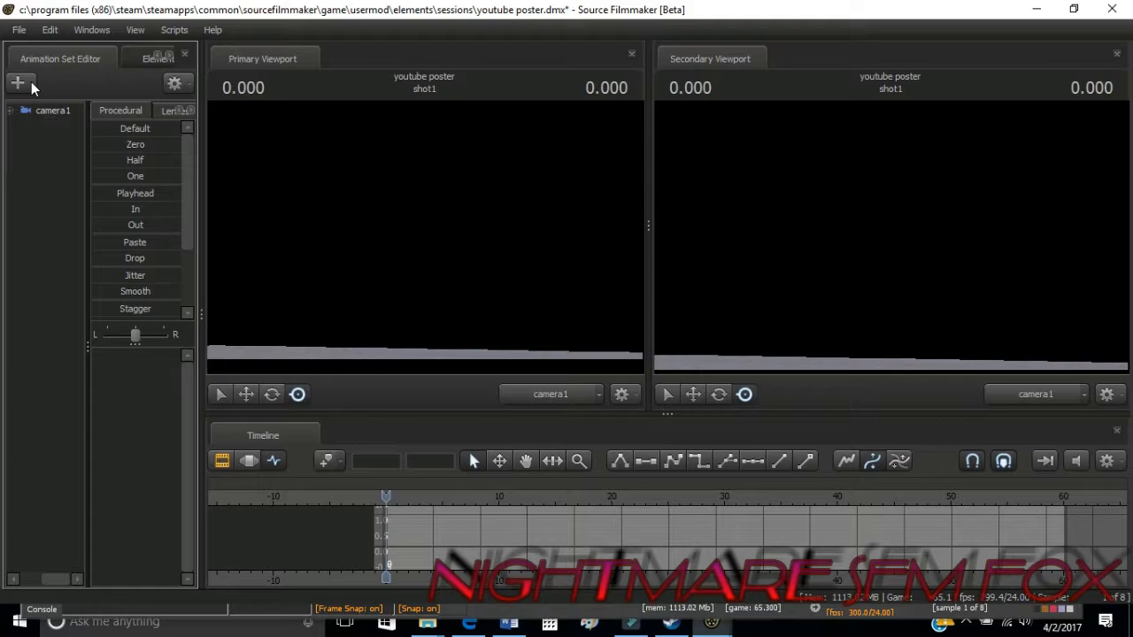
# Create an animation set for a new model, filtering the model files by "hectormkg" and loading the full-body Nightmare Foxy
pyautogui.click(30, 85)
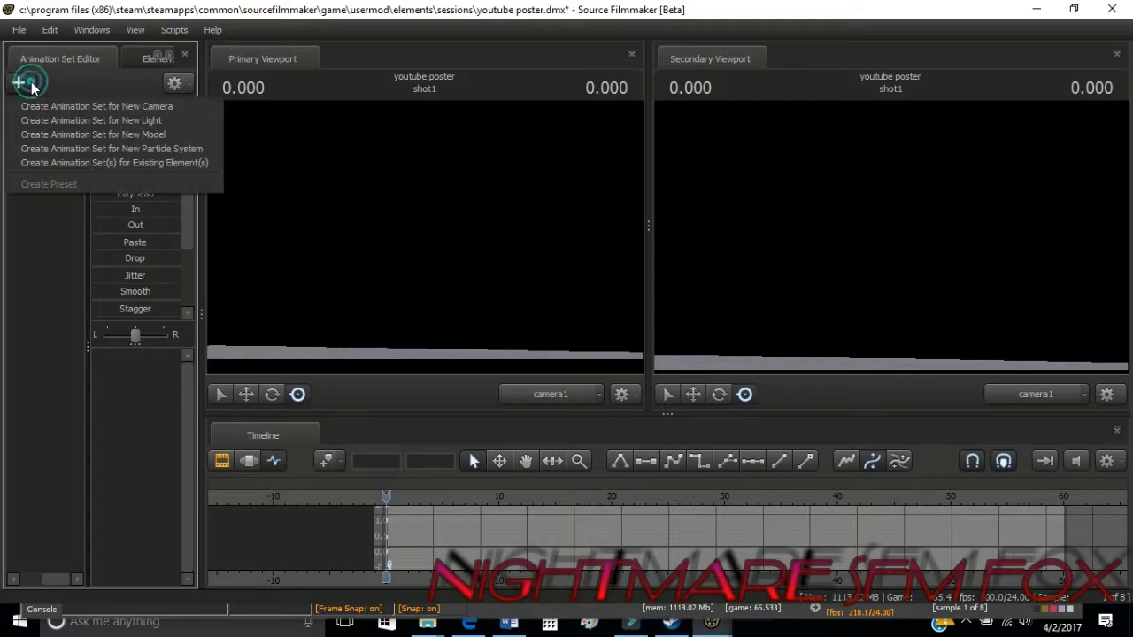
pyautogui.click(60, 135)
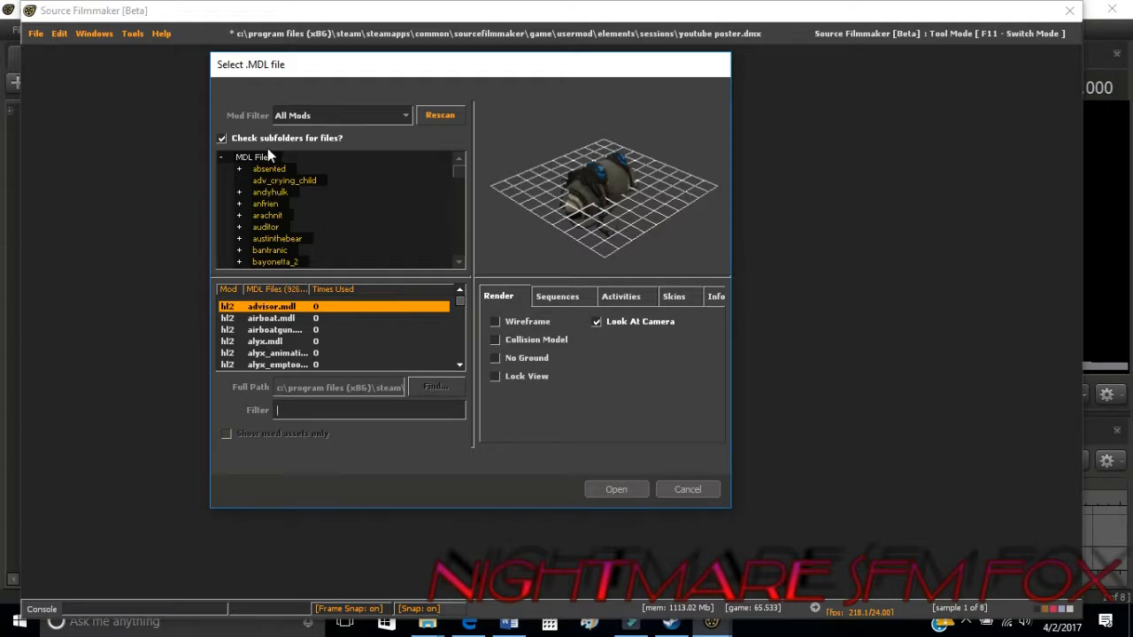
pyautogui.click(264, 157)
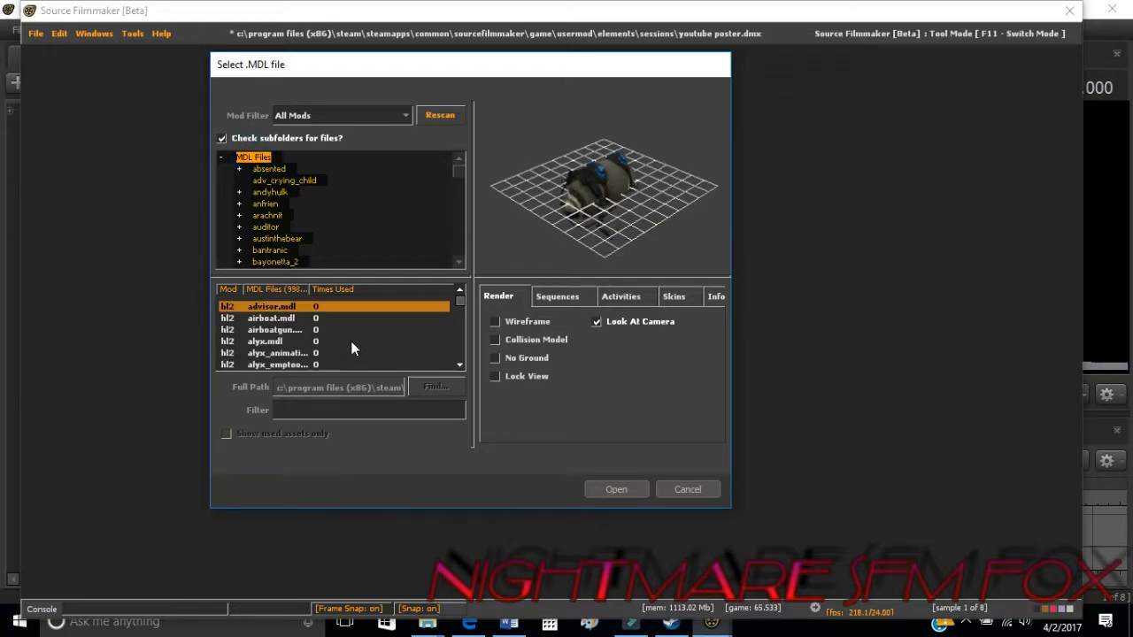
pyautogui.click(312, 412)
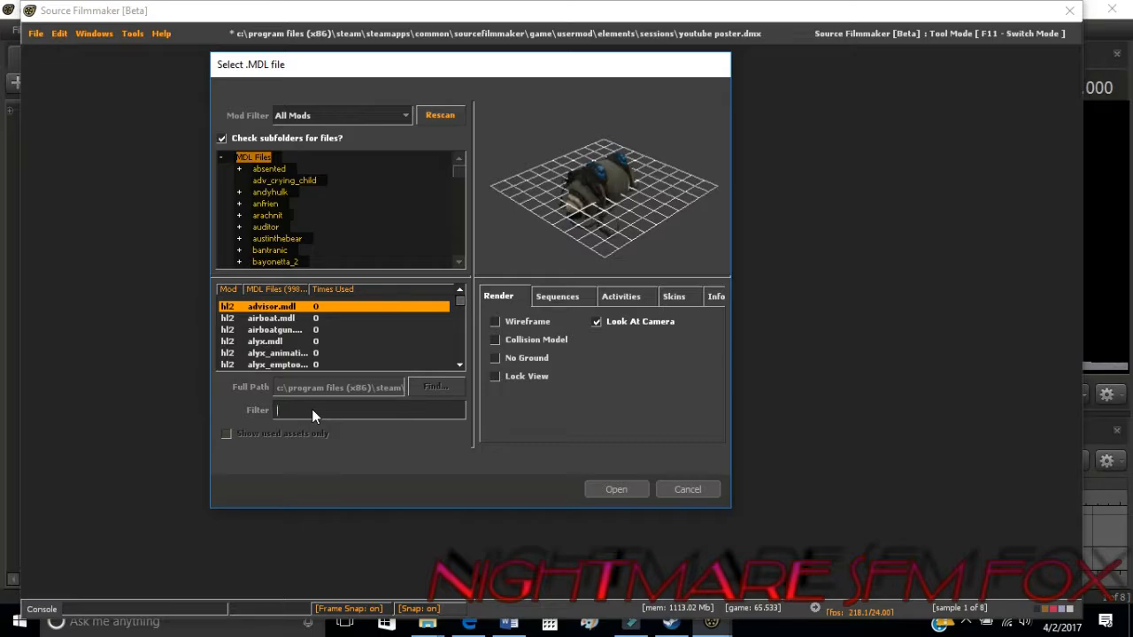
pyautogui.write('hectormkg')
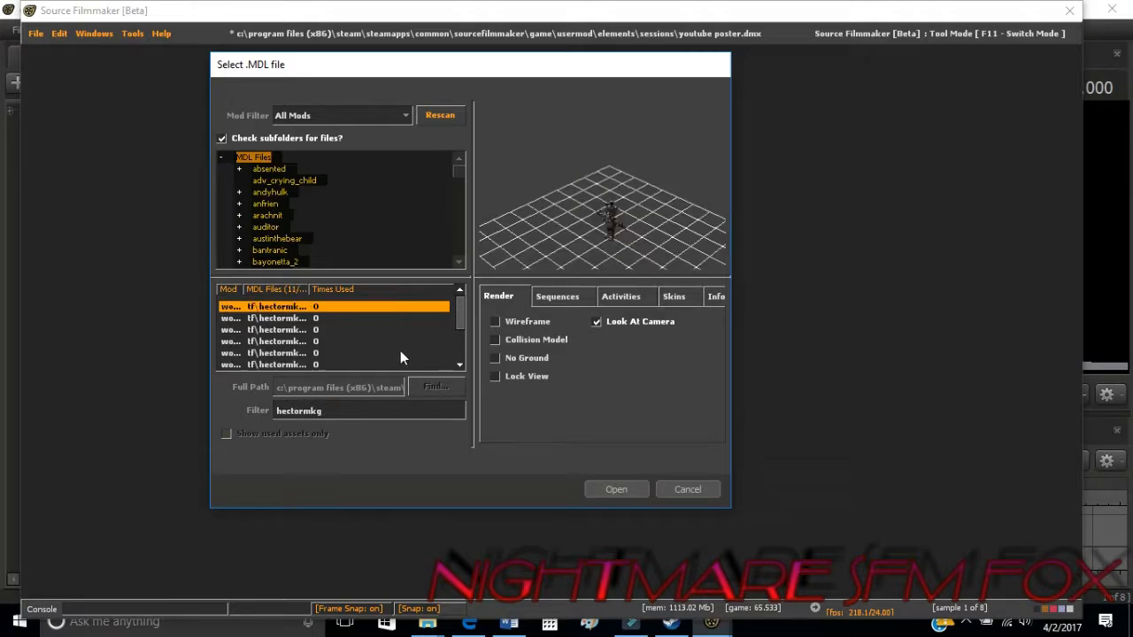
pyautogui.scroll(-3, 366, 359)
pyautogui.click(288, 344)
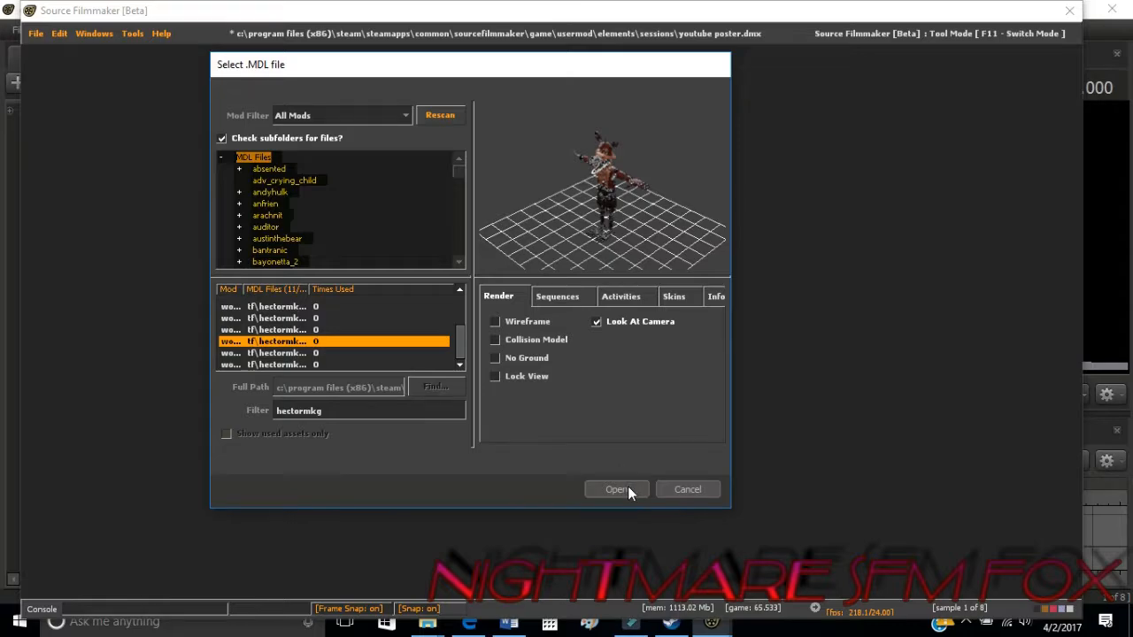
pyautogui.click(616, 489)
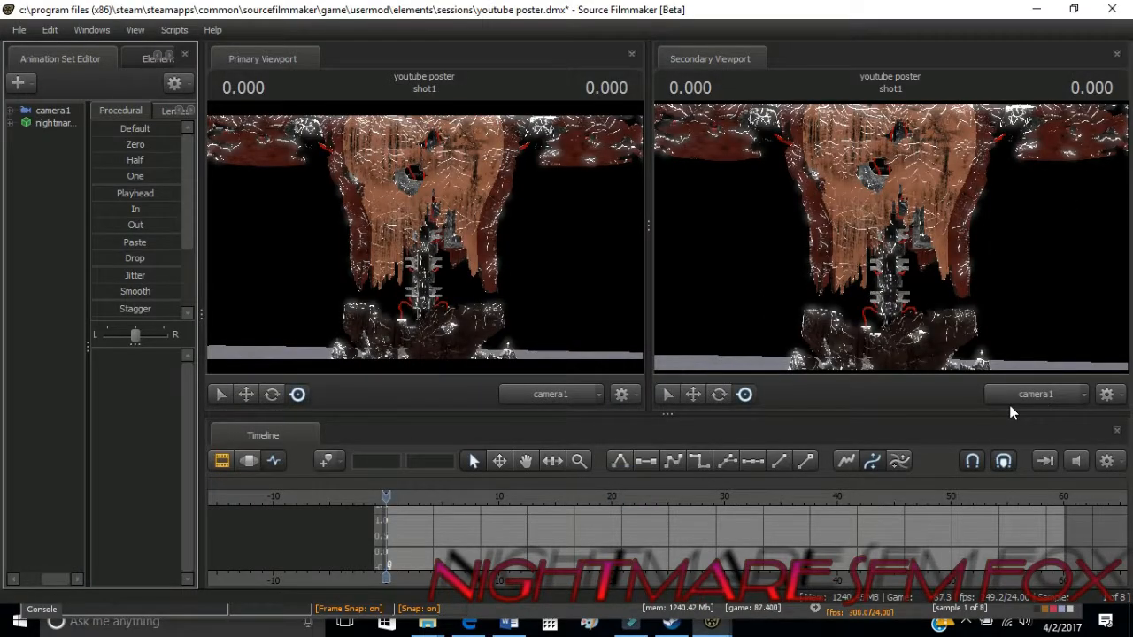
# Reframe camera1 on Foxy's head and torso, and switch the secondary viewport to the Work Camera
pyautogui.click(53, 111)
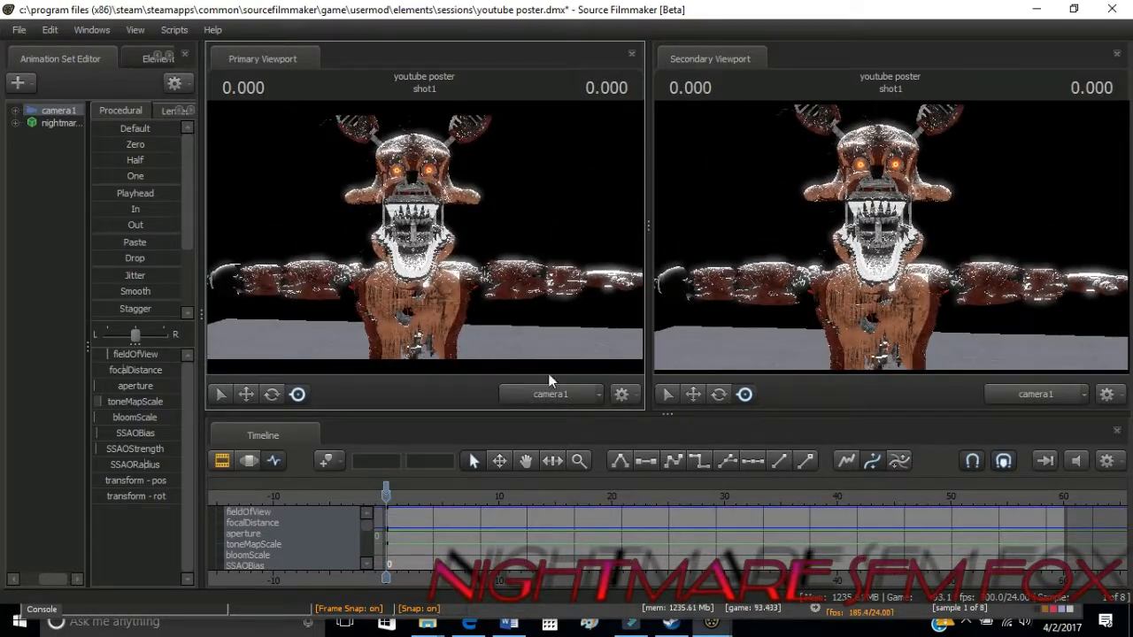
pyautogui.click(1023, 394)
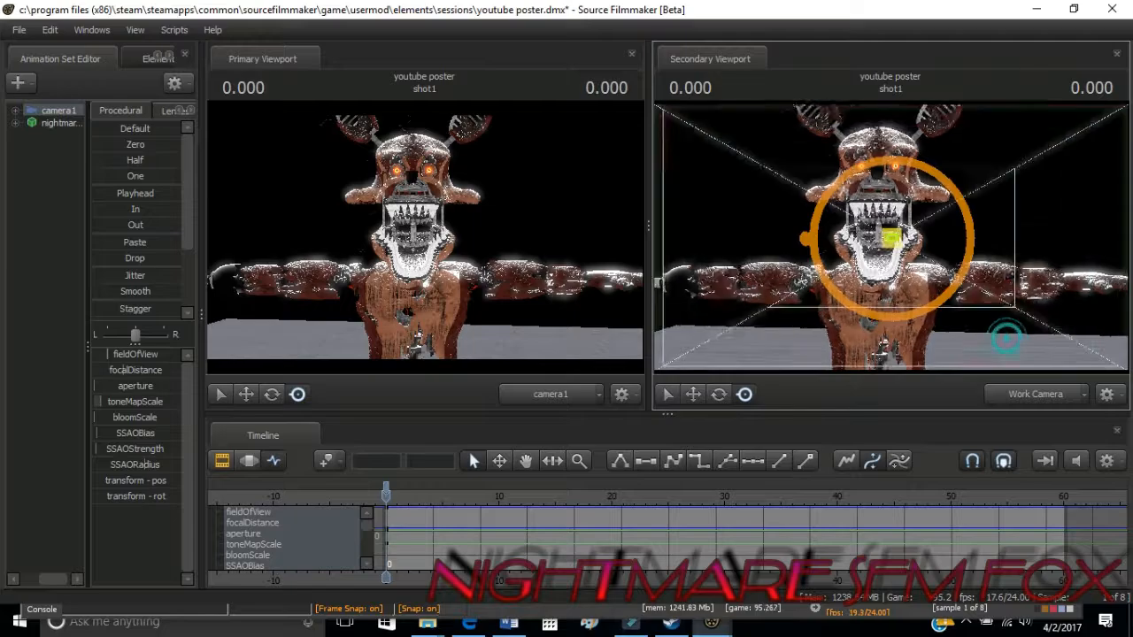
pyautogui.moveTo(890, 238); pyautogui.dragTo(779, 254)
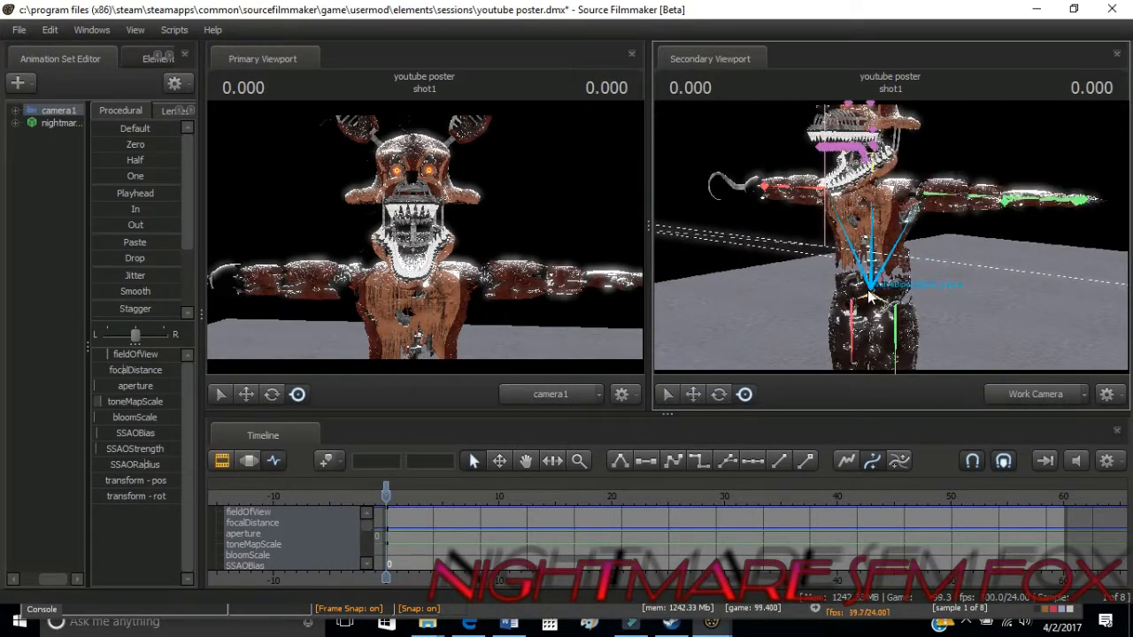
# Select Foxy's pelvis bone and move the whole model slightly sideways with the move manipulator
pyautogui.click(869, 294)
pyautogui.click(871, 299)
pyautogui.press('ctrl')
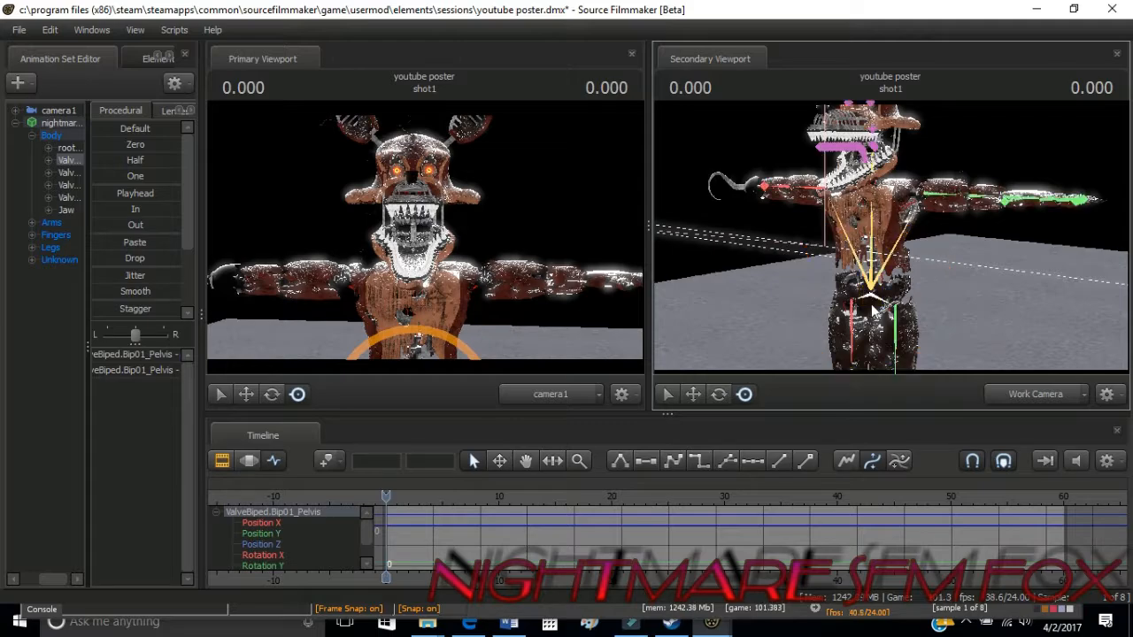
pyautogui.press('ctrl')
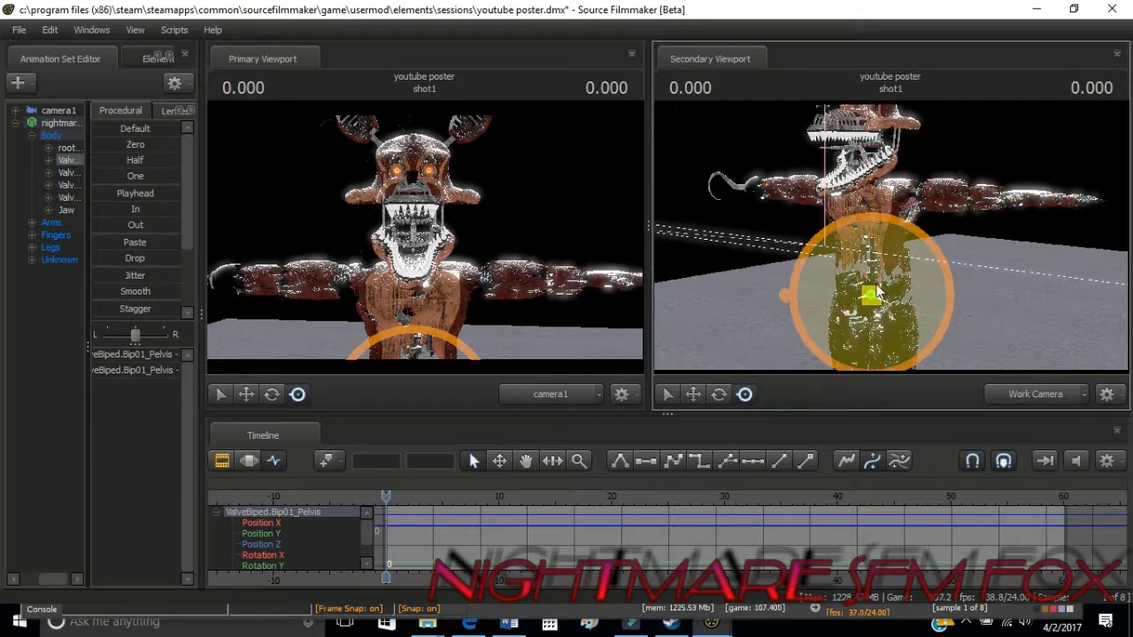
pyautogui.moveTo(980, 280); pyautogui.dragTo(988, 309)
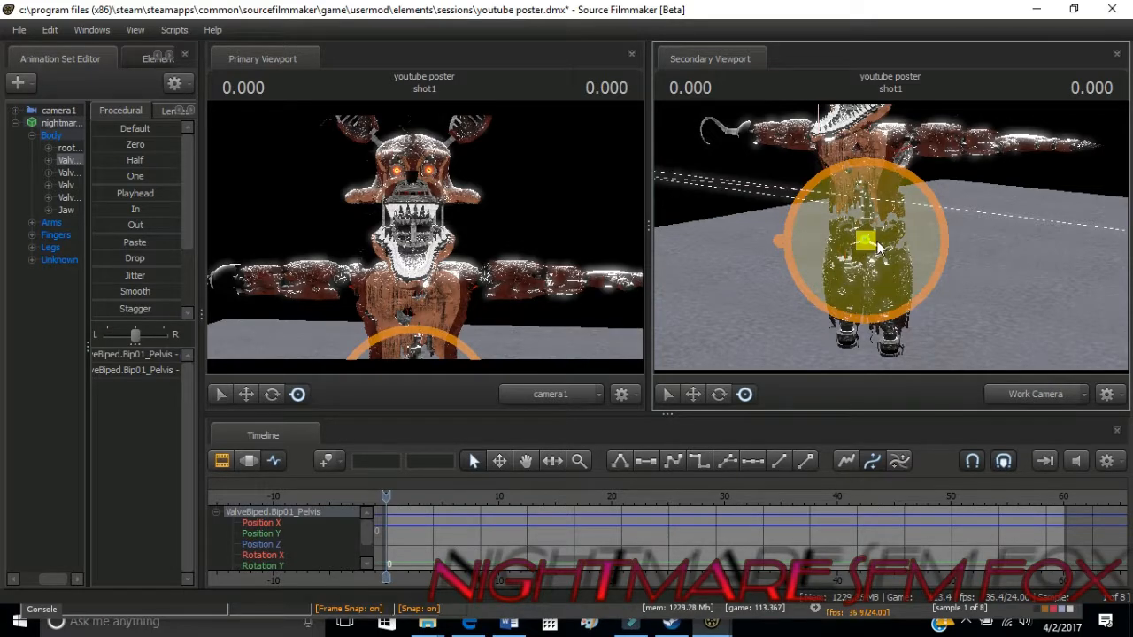
pyautogui.click(720, 396)
pyautogui.click(694, 396)
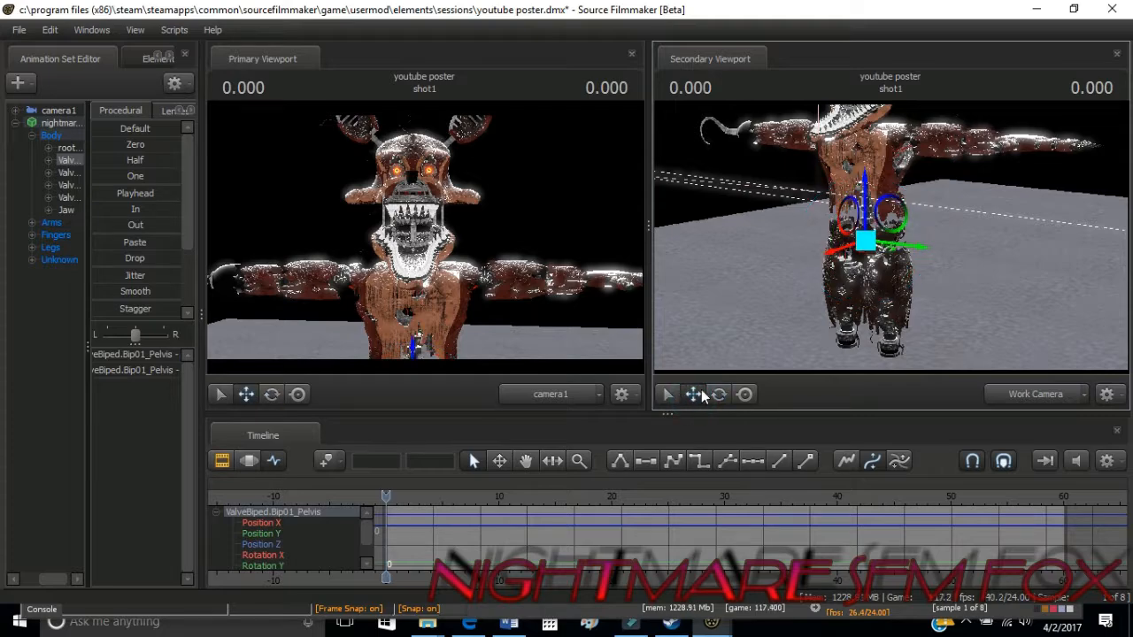
pyautogui.moveTo(892, 248)
pyautogui.mouseDown()
pyautogui.moveTo(845, 241)
pyautogui.moveTo(874, 245)
pyautogui.mouseUp()
pyautogui.click(669, 396)
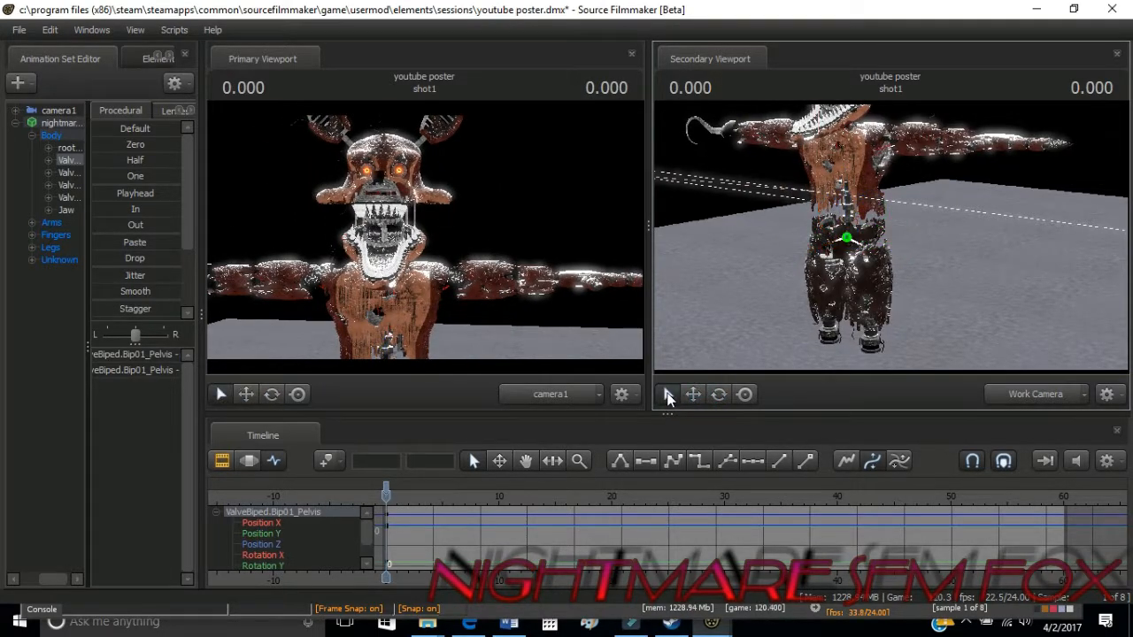
pyautogui.click(721, 395)
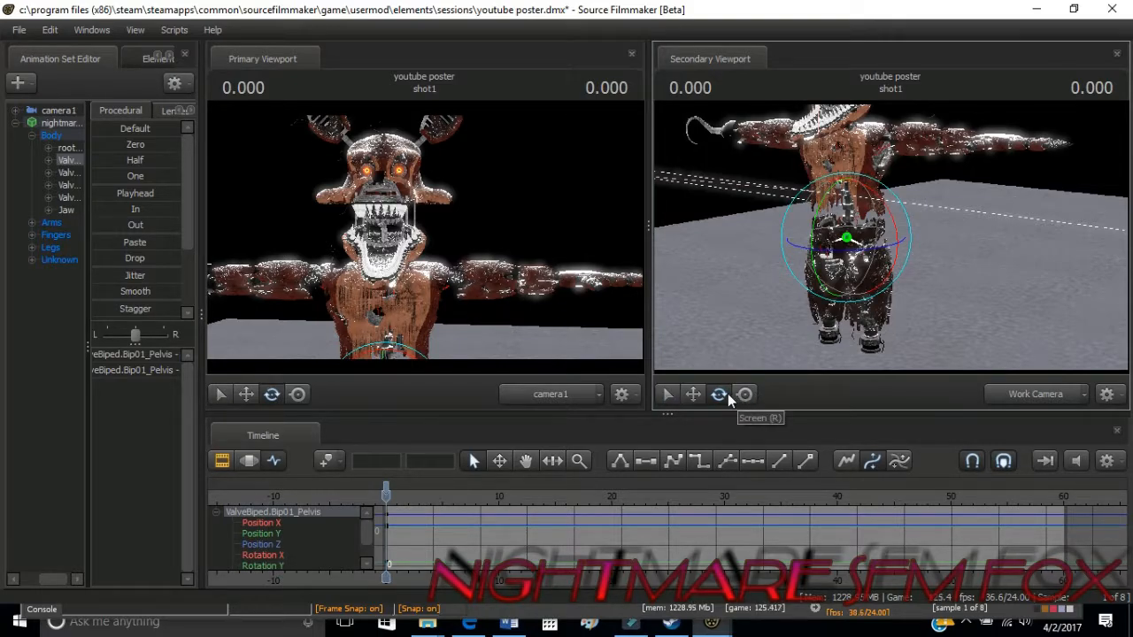
pyautogui.click(744, 395)
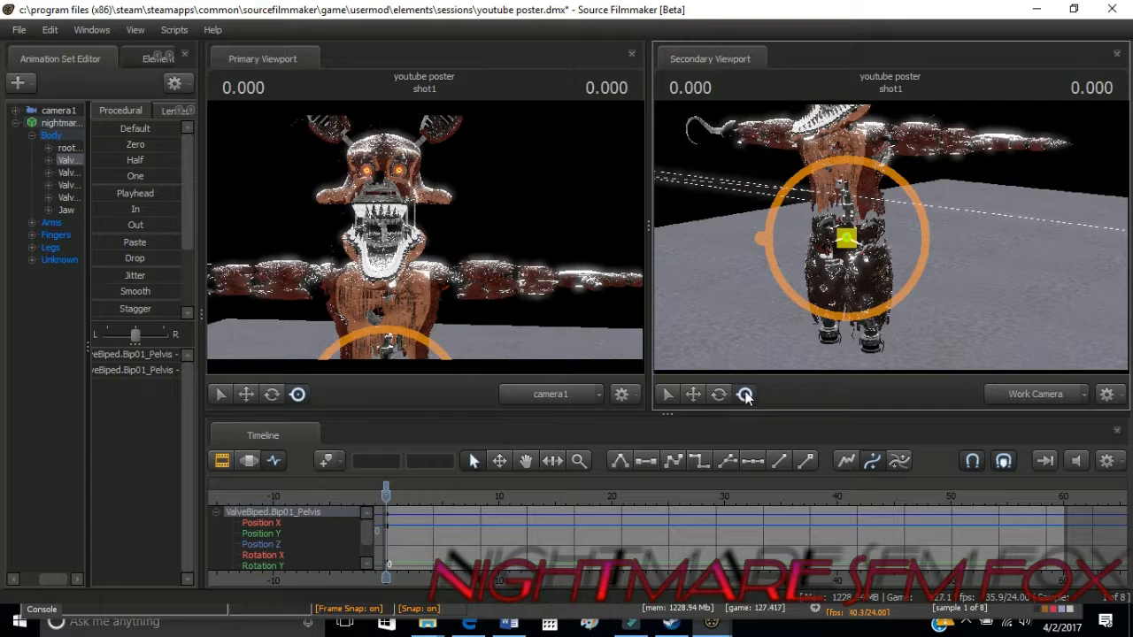
pyautogui.click(693, 396)
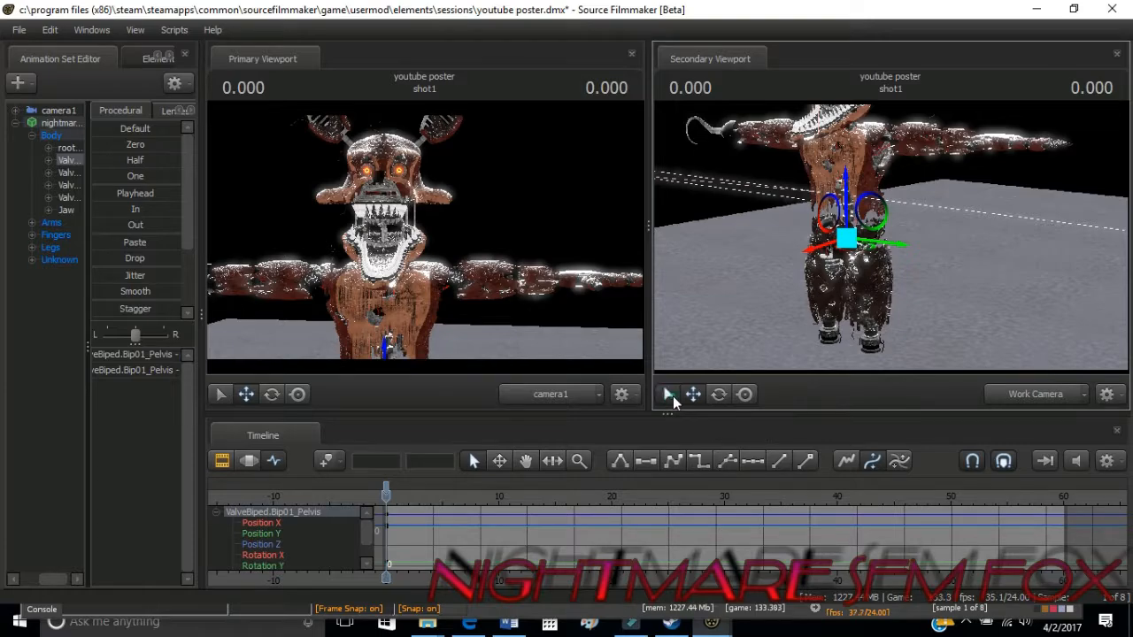
pyautogui.click(670, 396)
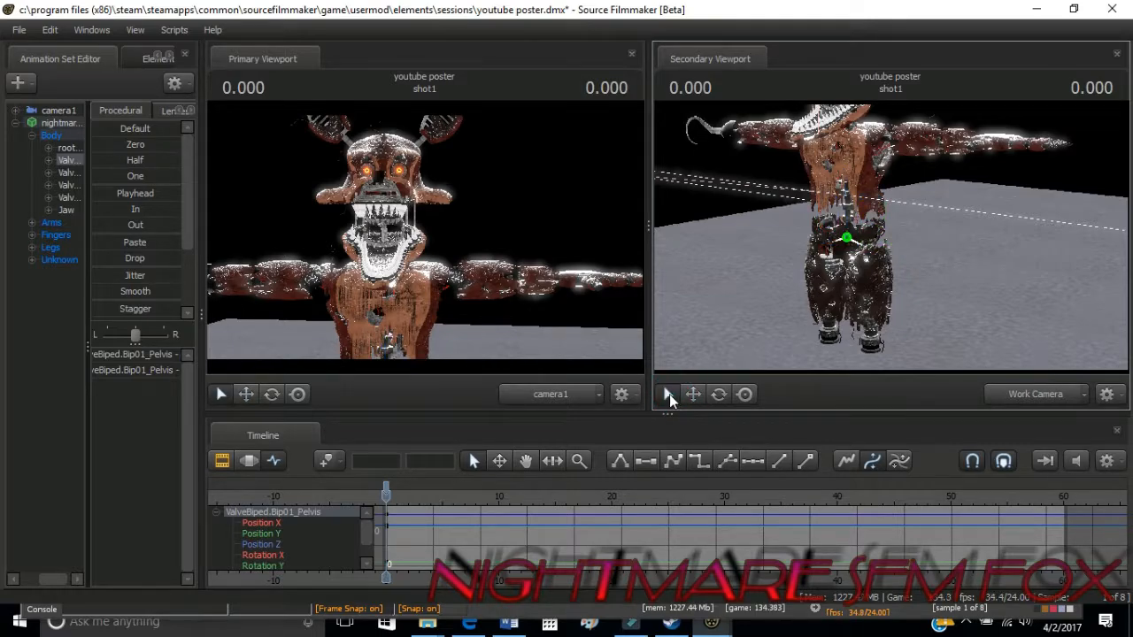
# Rotate Foxy's pelvis so the whole model turns to show its side profile to camera1
pyautogui.click(719, 395)
pyautogui.moveTo(823, 241); pyautogui.dragTo(888, 212)
pyautogui.moveTo(863, 253); pyautogui.dragTo(793, 281)
# Shift the turned Foxy model slightly sideways in the camera1 frame by its pelvis bone
pyautogui.press('w')
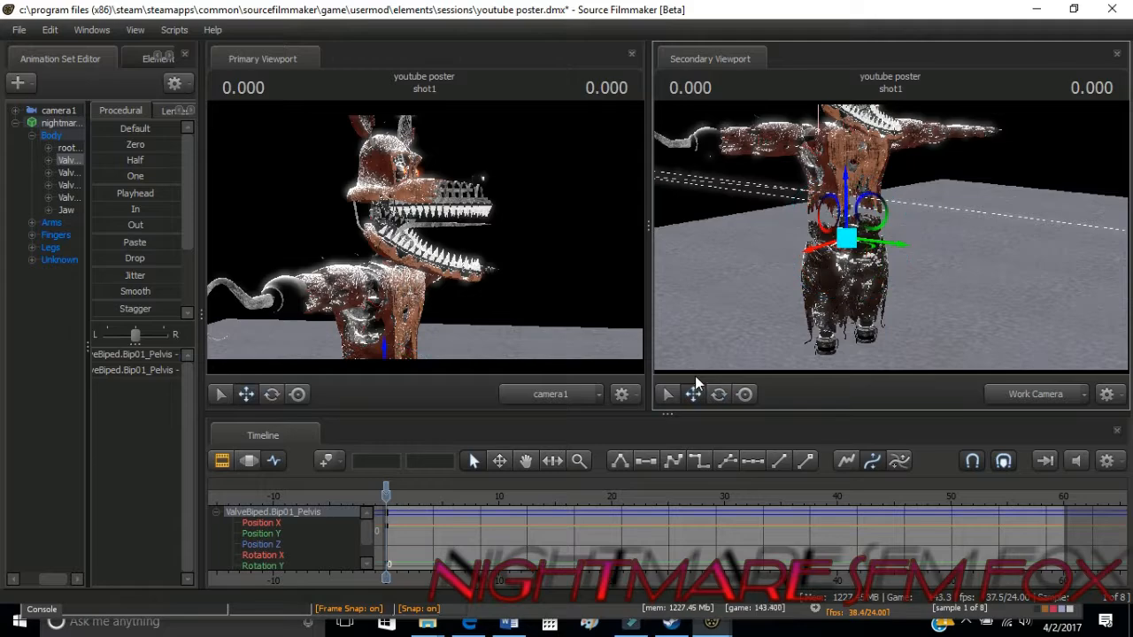
pyautogui.moveTo(870, 248)
pyautogui.mouseDown()
pyautogui.moveTo(867, 259)
pyautogui.moveTo(815, 238)
pyautogui.moveTo(857, 242)
pyautogui.mouseUp()
pyautogui.click(743, 395)
pyautogui.press('w')
pyautogui.moveTo(931, 349); pyautogui.dragTo(894, 312)
pyautogui.press('w')
pyautogui.moveTo(867, 235); pyautogui.dragTo(868, 241)
pyautogui.press('a')
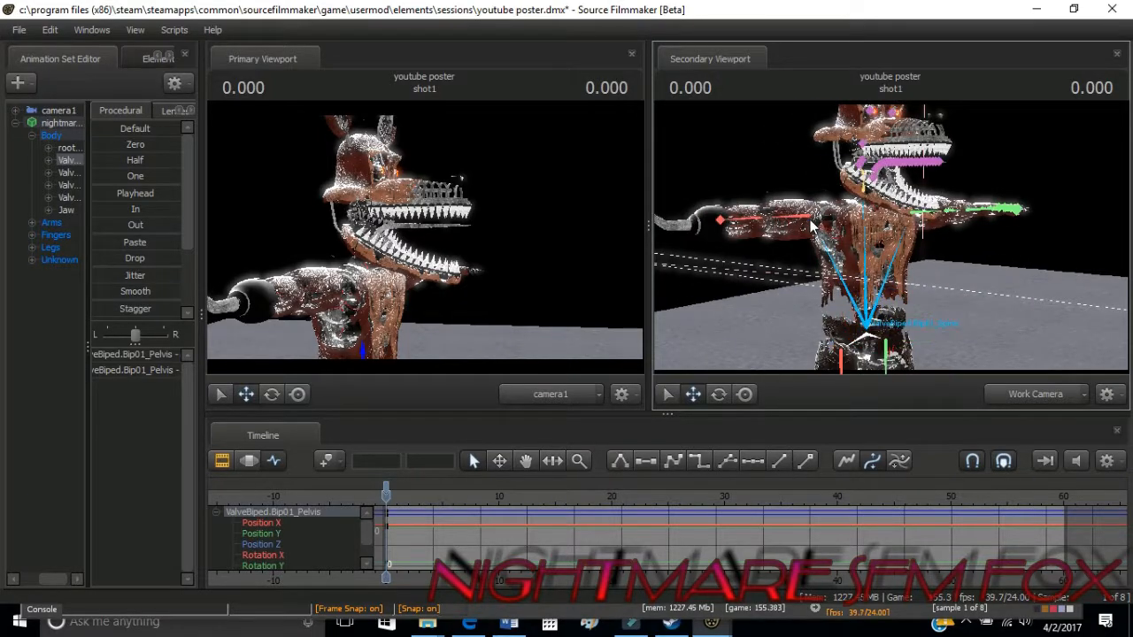
# Select the right upper arm bone and rotate it down so the hook arm hangs beside the body
pyautogui.click(812, 219)
pyautogui.moveTo(959, 290); pyautogui.dragTo(932, 278)
pyautogui.press('ctrl')
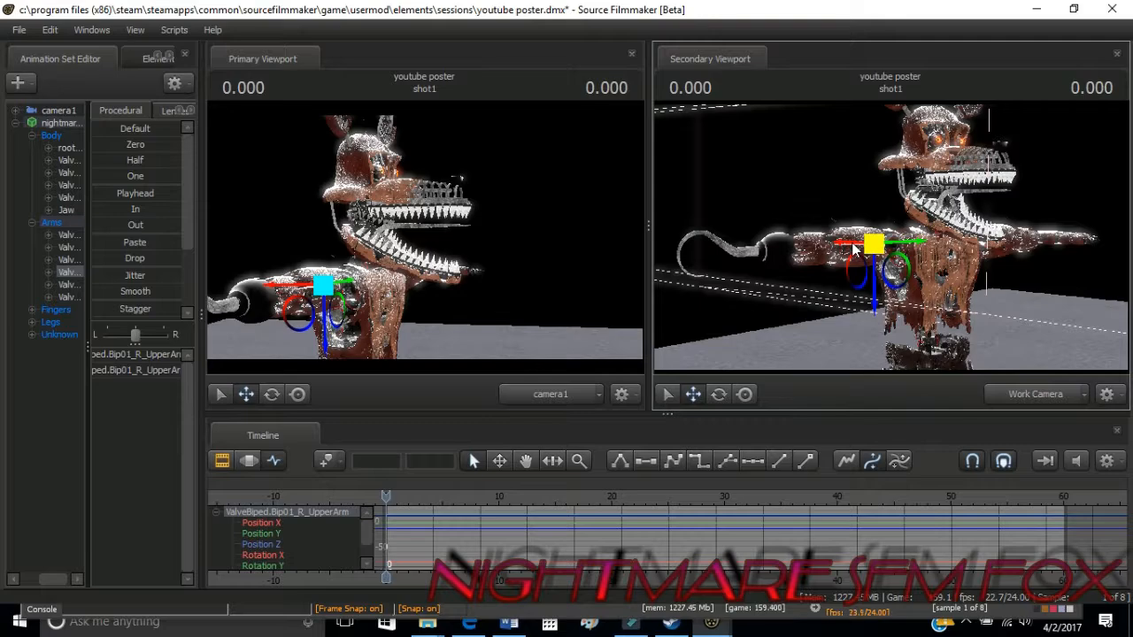
pyautogui.press('e')
pyautogui.moveTo(856, 247); pyautogui.dragTo(833, 312)
# Select the right forearm bone and rotate it slightly inward toward the body
pyautogui.press('ctrl')
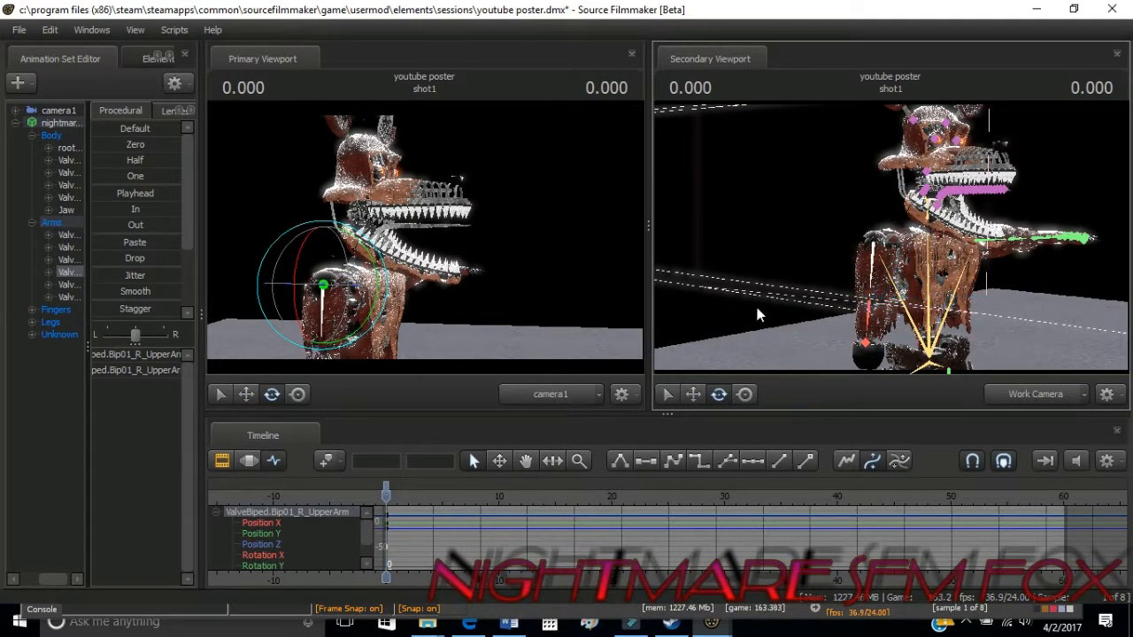
pyautogui.moveTo(734, 331); pyautogui.dragTo(683, 347)
pyautogui.press('ctrl')
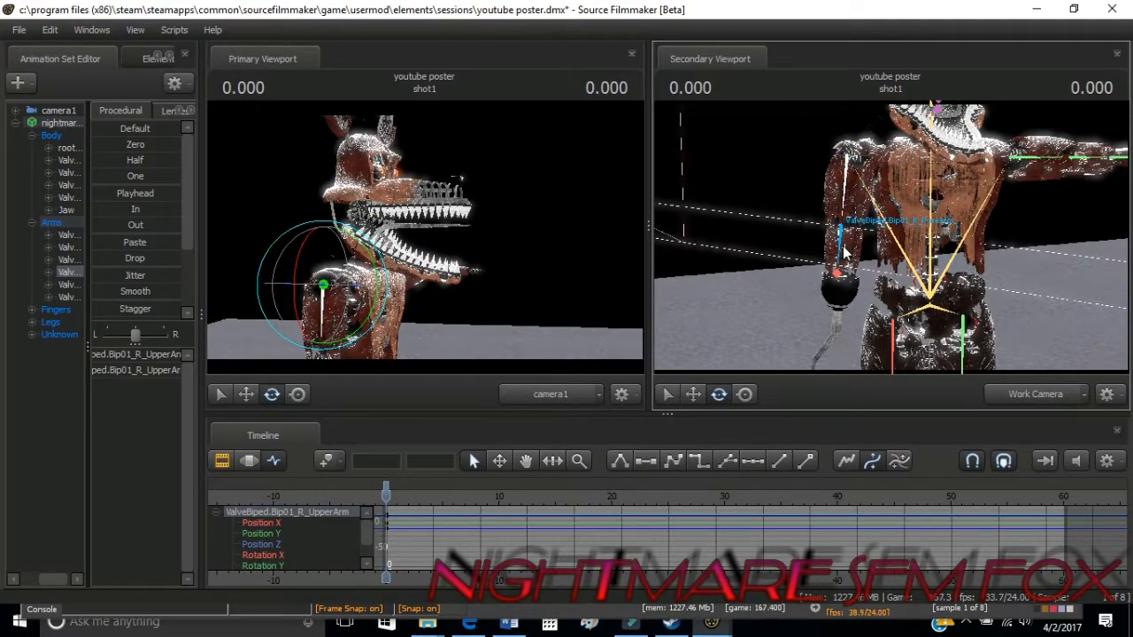
pyautogui.keyDown('ctrl'); pyautogui.click(845, 253); pyautogui.keyUp('ctrl')
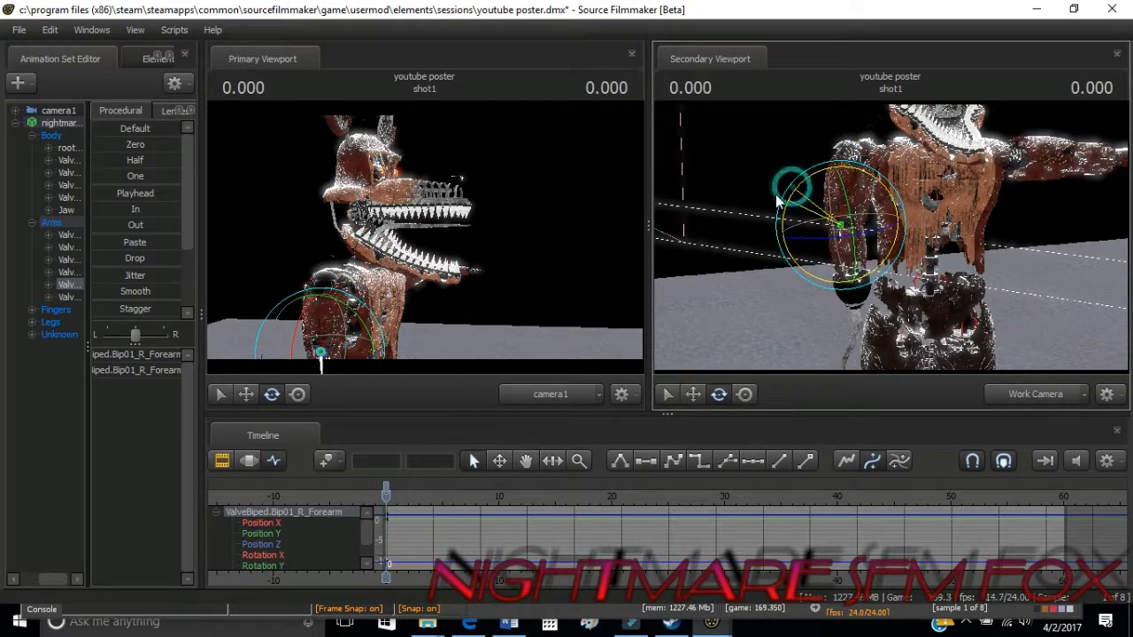
pyautogui.press('ctrl')
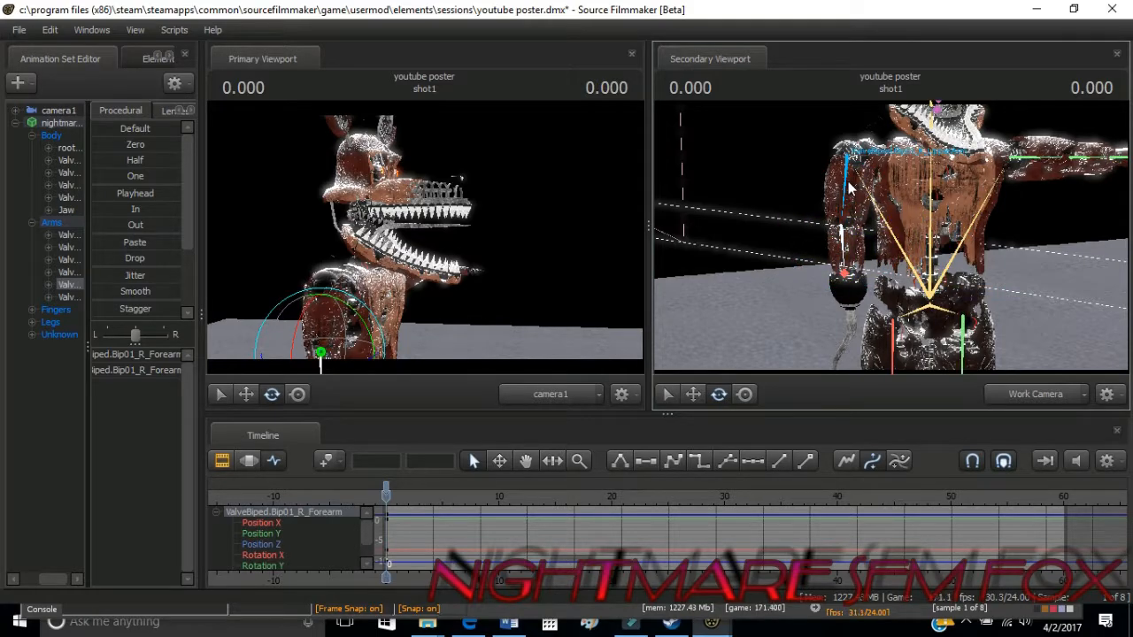
pyautogui.keyDown('ctrl'); pyautogui.click(839, 234); pyautogui.keyUp('ctrl')
# Select the spine bone and twist Foxy's upper body toward camera1
pyautogui.moveTo(938, 273); pyautogui.dragTo(1079, 273)
pyautogui.moveTo(935, 200)
pyautogui.mouseDown()
pyautogui.moveTo(937, 188)
pyautogui.moveTo(885, 215)
pyautogui.moveTo(917, 200)
pyautogui.mouseUp()
pyautogui.press('ctrl')
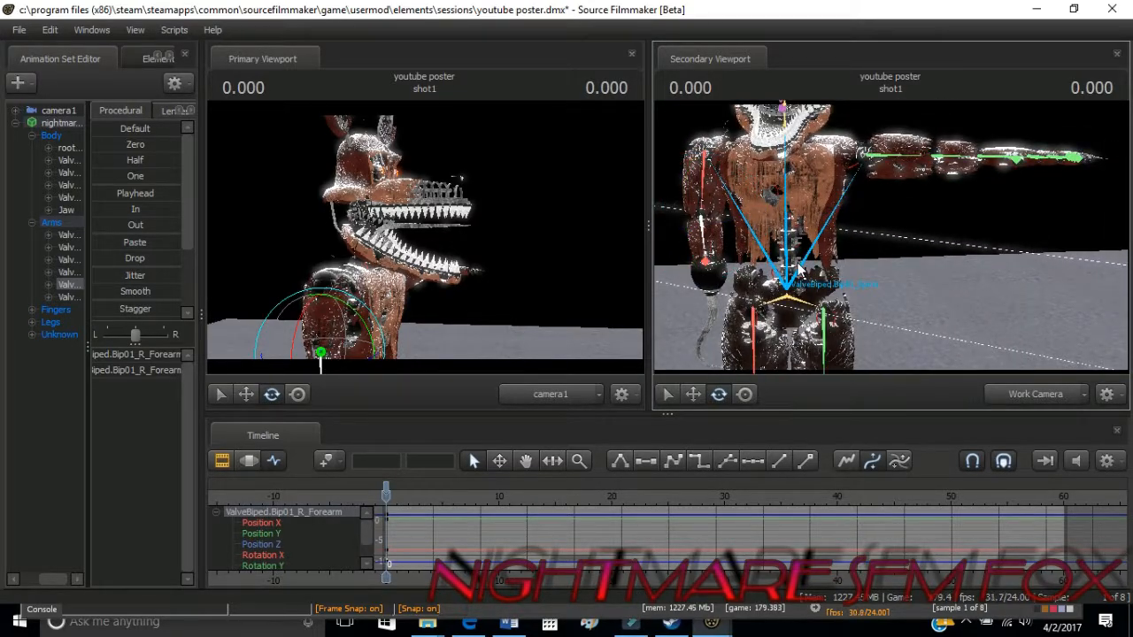
pyautogui.keyDown('ctrl'); pyautogui.click(799, 270); pyautogui.keyUp('ctrl')
pyautogui.moveTo(800, 284); pyautogui.dragTo(799, 314)
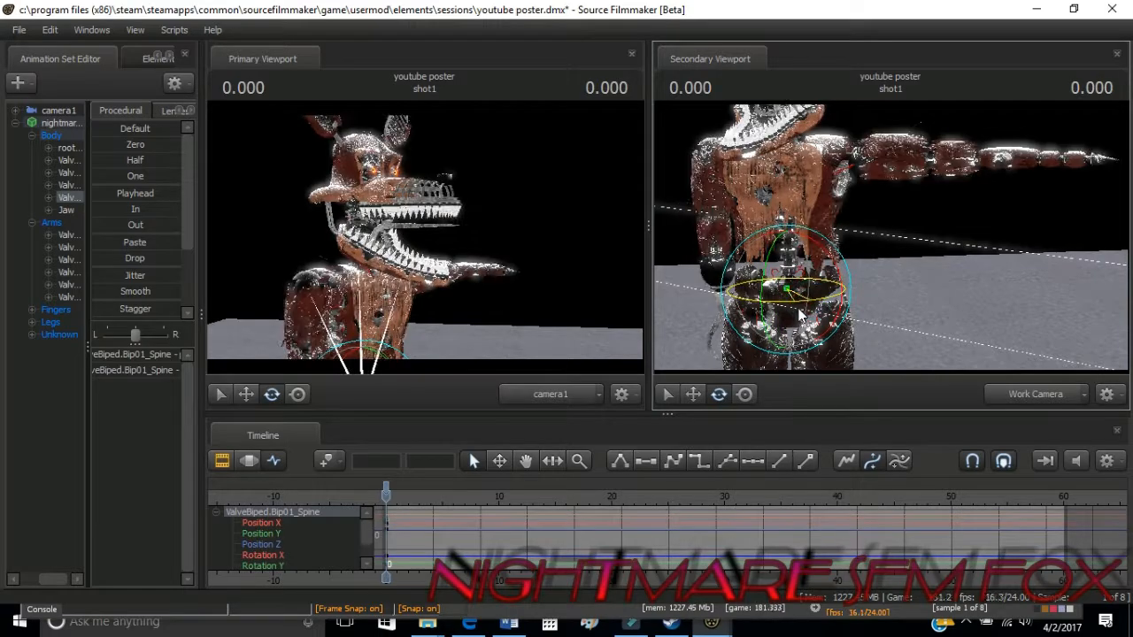
# Select the head bone and rotate Foxy's head to face camera1 at an angle
pyautogui.moveTo(921, 291); pyautogui.dragTo(923, 216)
pyautogui.keyDown('ctrl'); pyautogui.click(903, 196); pyautogui.keyUp('ctrl')
pyautogui.keyDown('ctrl'); pyautogui.click(889, 181); pyautogui.keyUp('ctrl')
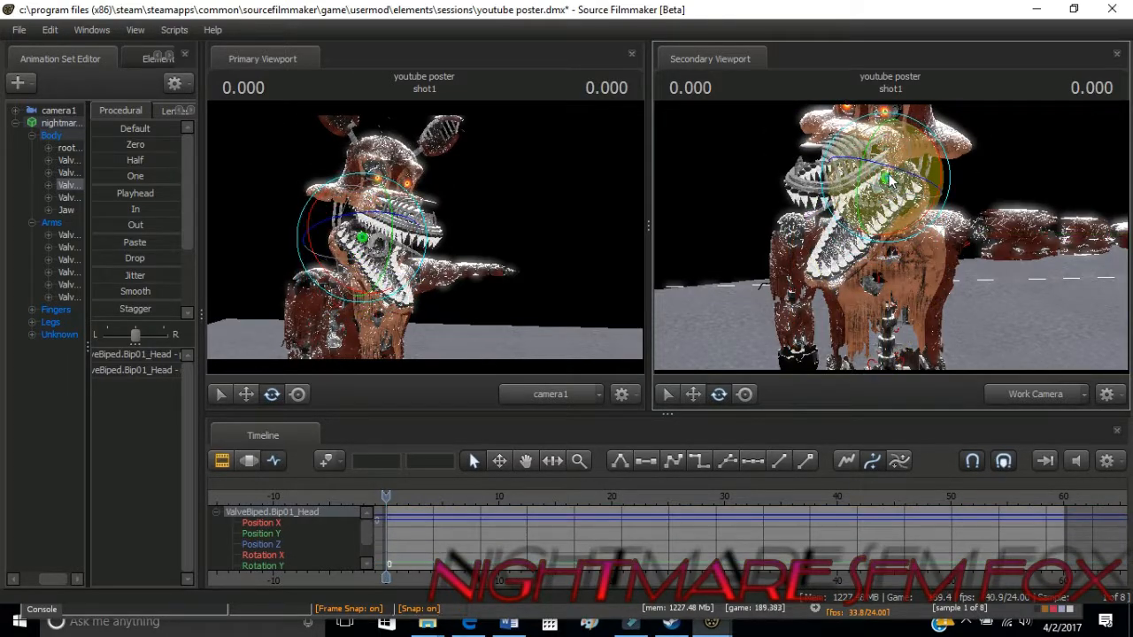
pyautogui.moveTo(891, 182); pyautogui.dragTo(770, 214)
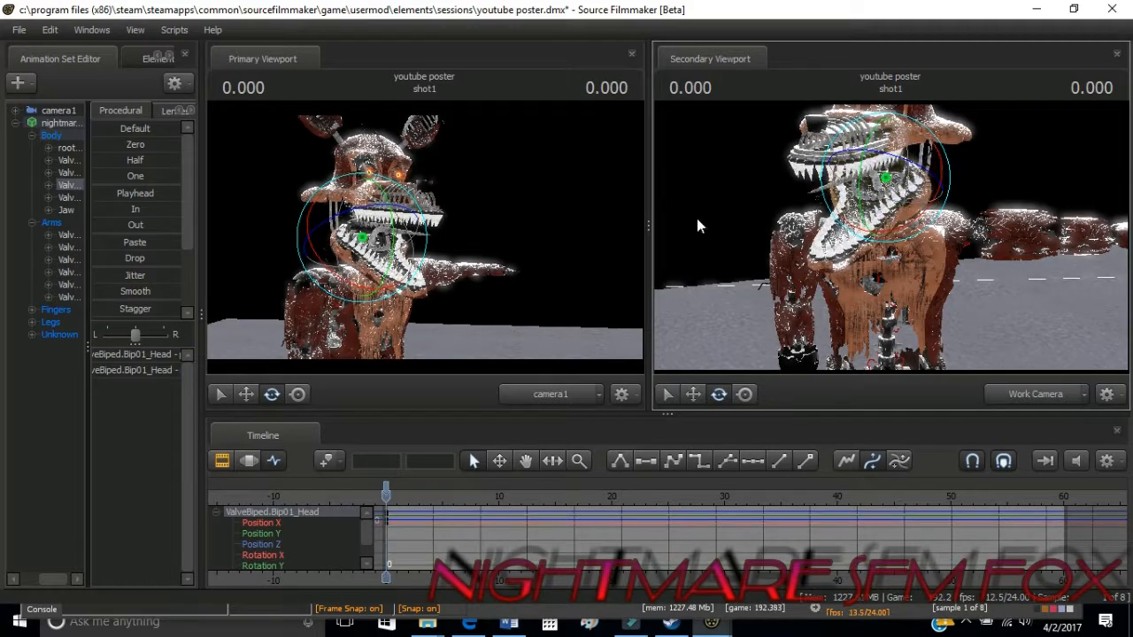
# Change the Tongue(Toggle) body group on the Nightmare Foxy model
pyautogui.rightClick(62, 127)
pyautogui.moveTo(201, 327)
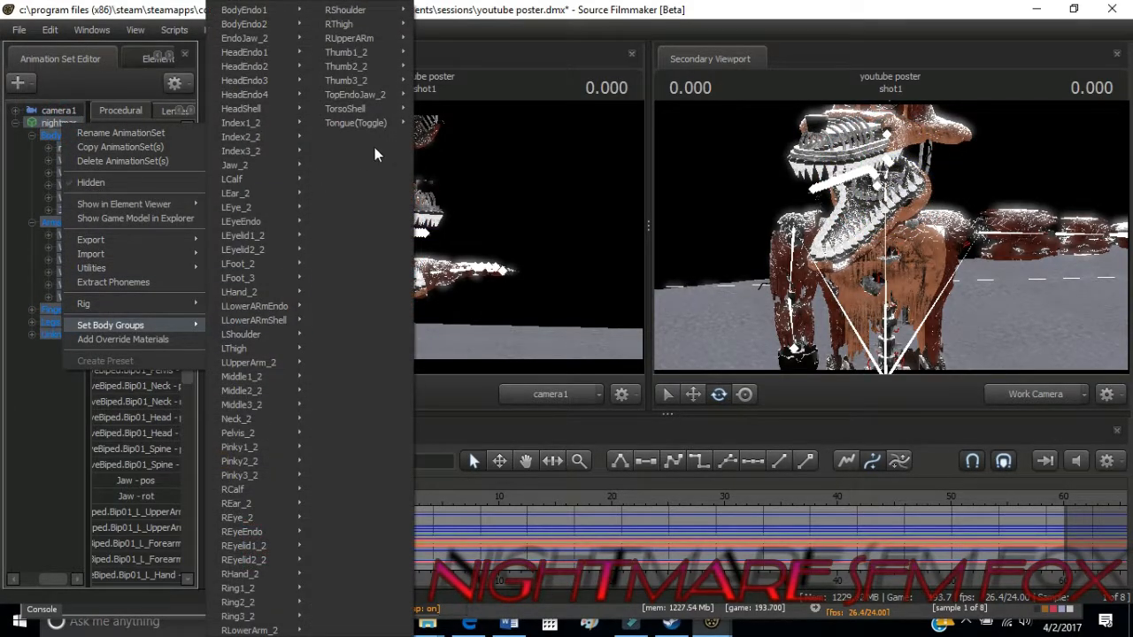
pyautogui.click(418, 136)
pyautogui.moveTo(826, 266); pyautogui.dragTo(827, 248)
pyautogui.moveTo(913, 294); pyautogui.dragTo(893, 244)
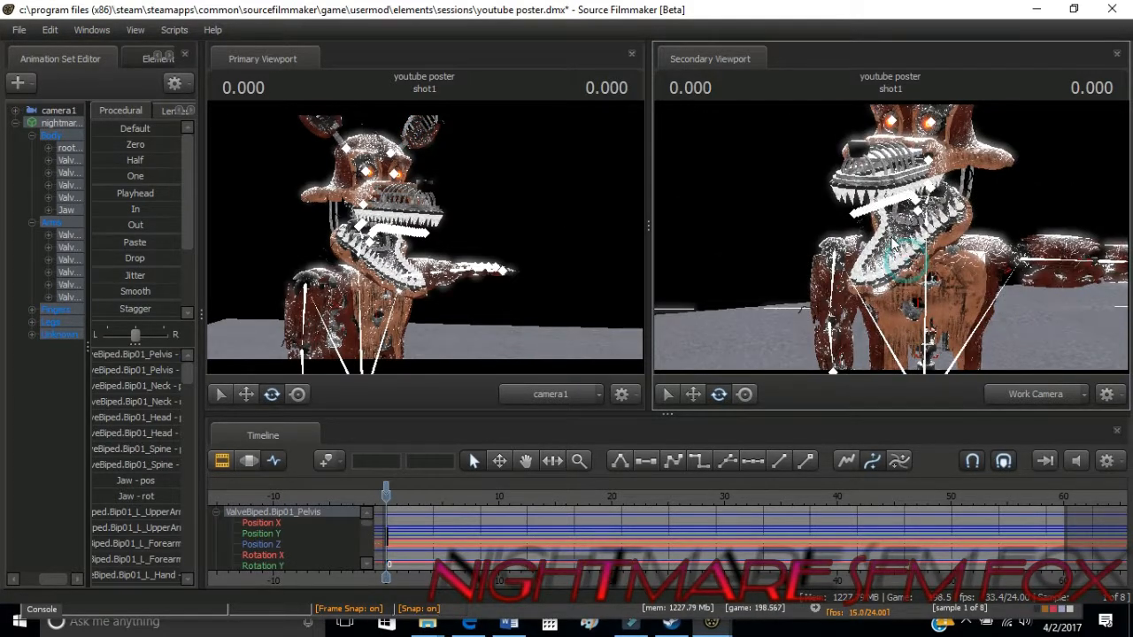
# Select the Tongue1 bone and adjust its position inside Foxy's mouth
pyautogui.click(919, 203)
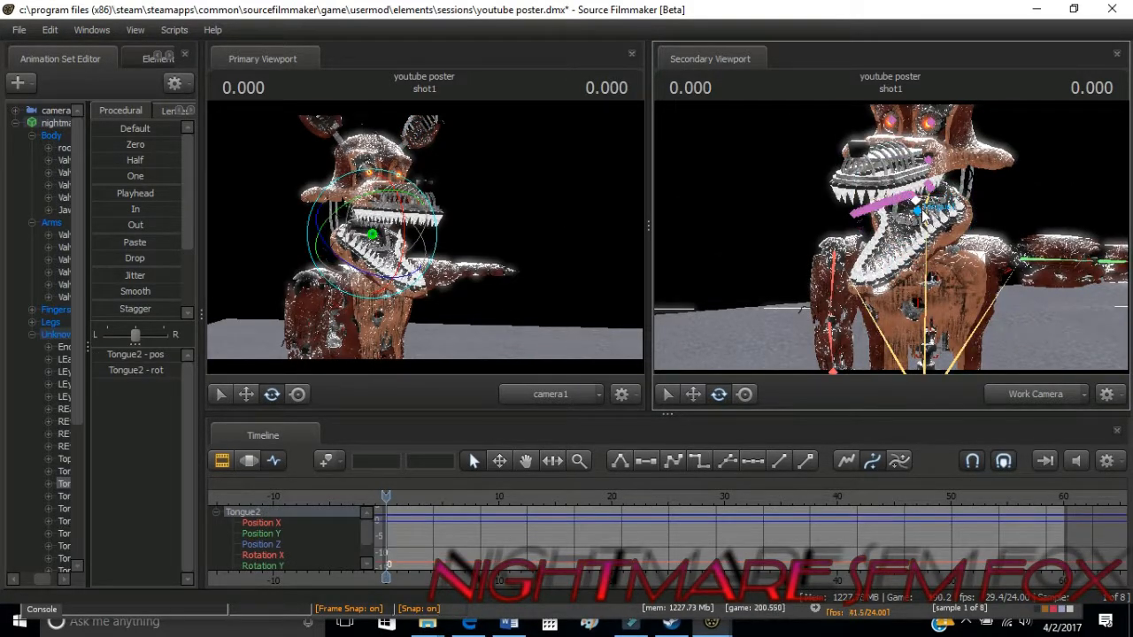
pyautogui.press('w')
pyautogui.moveTo(948, 220); pyautogui.dragTo(583, 163)
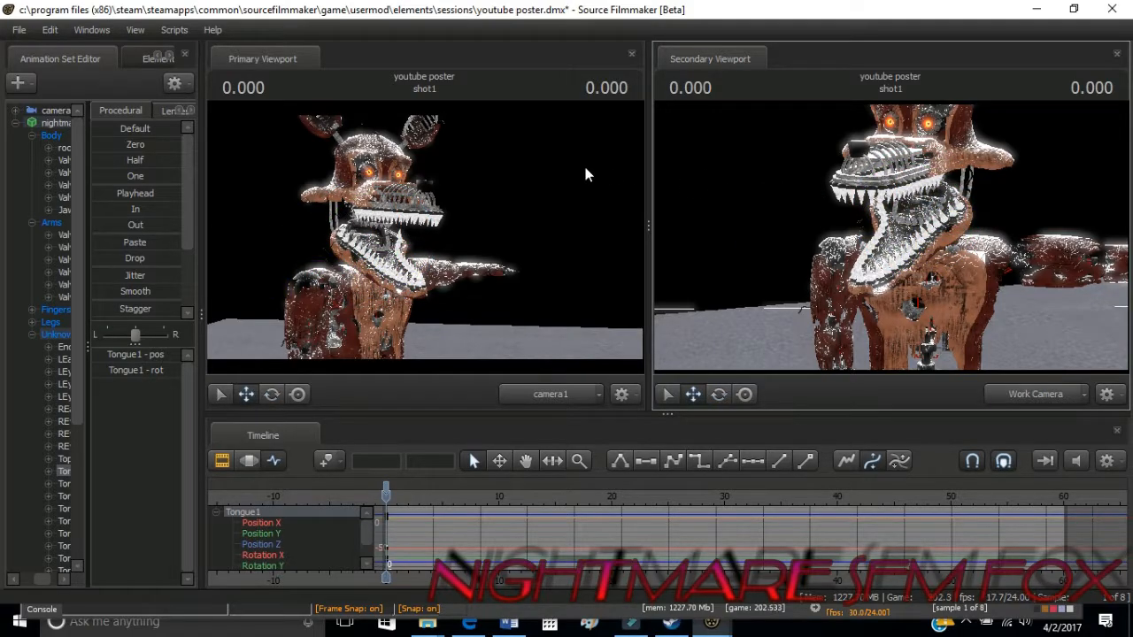
pyautogui.moveTo(857, 247); pyautogui.dragTo(865, 205)
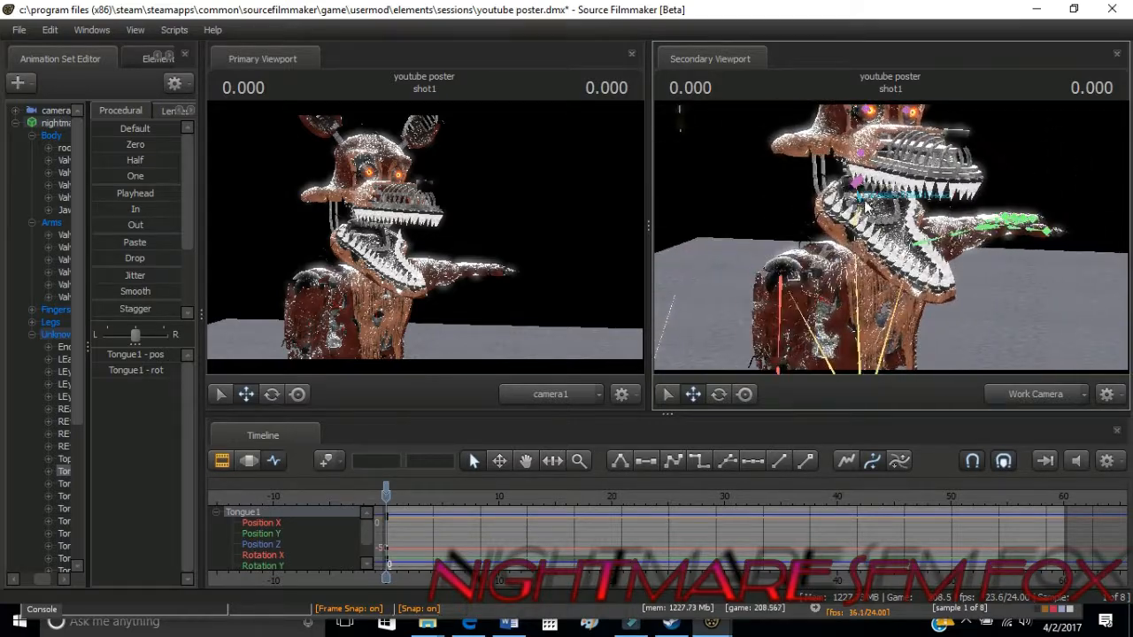
# Select the Jaw bone and rotate it upward so Foxy's mouth is only partly open
pyautogui.click(854, 182)
pyautogui.press('e')
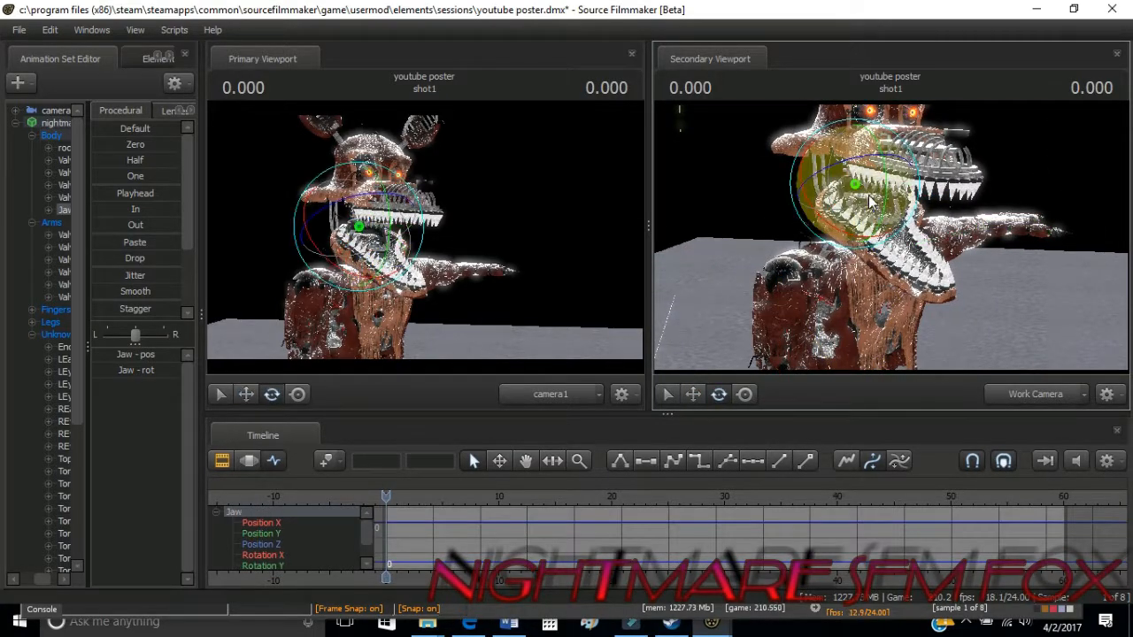
pyautogui.moveTo(891, 199); pyautogui.dragTo(866, 220)
pyautogui.moveTo(895, 183); pyautogui.dragTo(887, 193)
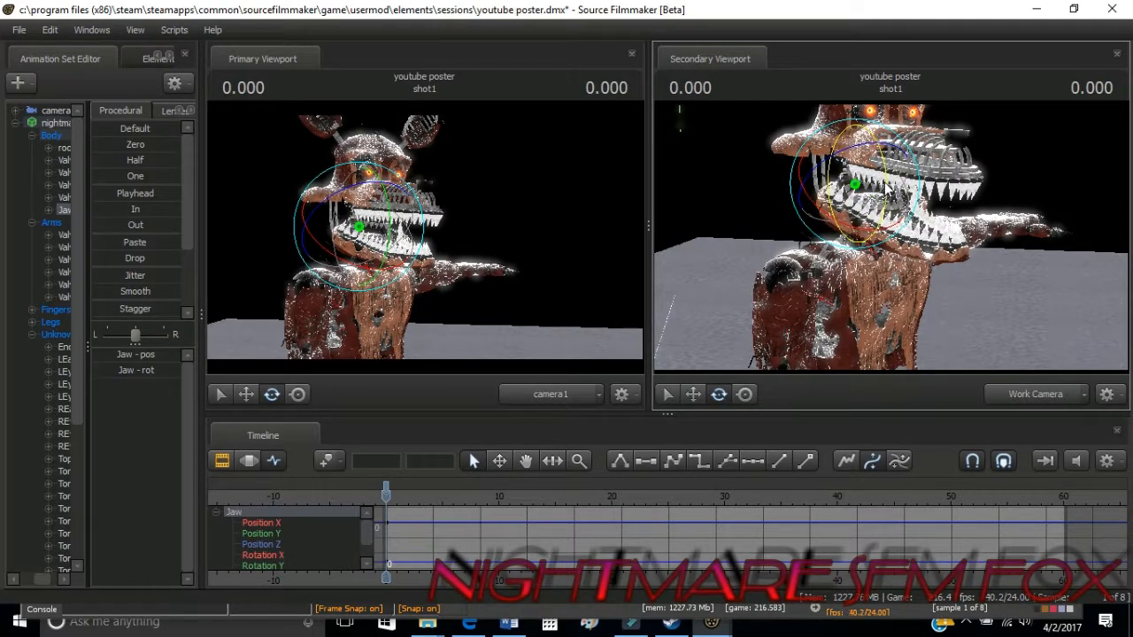
pyautogui.press('ctrl')
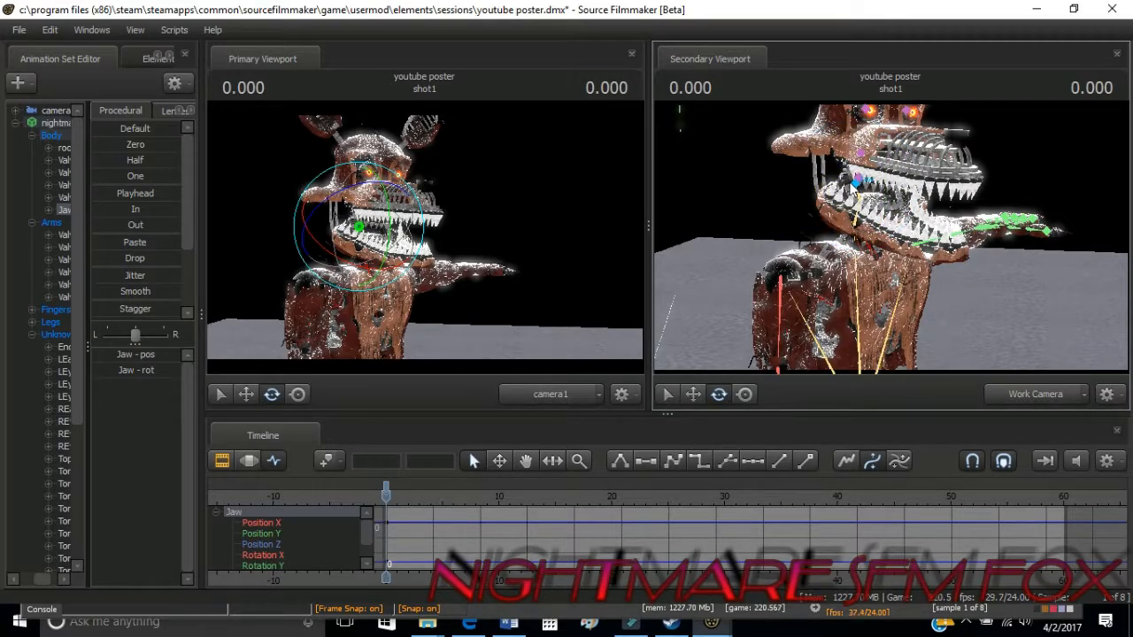
pyautogui.moveTo(854, 184); pyautogui.dragTo(885, 194)
pyautogui.moveTo(902, 356); pyautogui.dragTo(904, 322)
# Select the LEye and REye bones together and rotate both eyes toward camera1
pyautogui.press('ctrl')
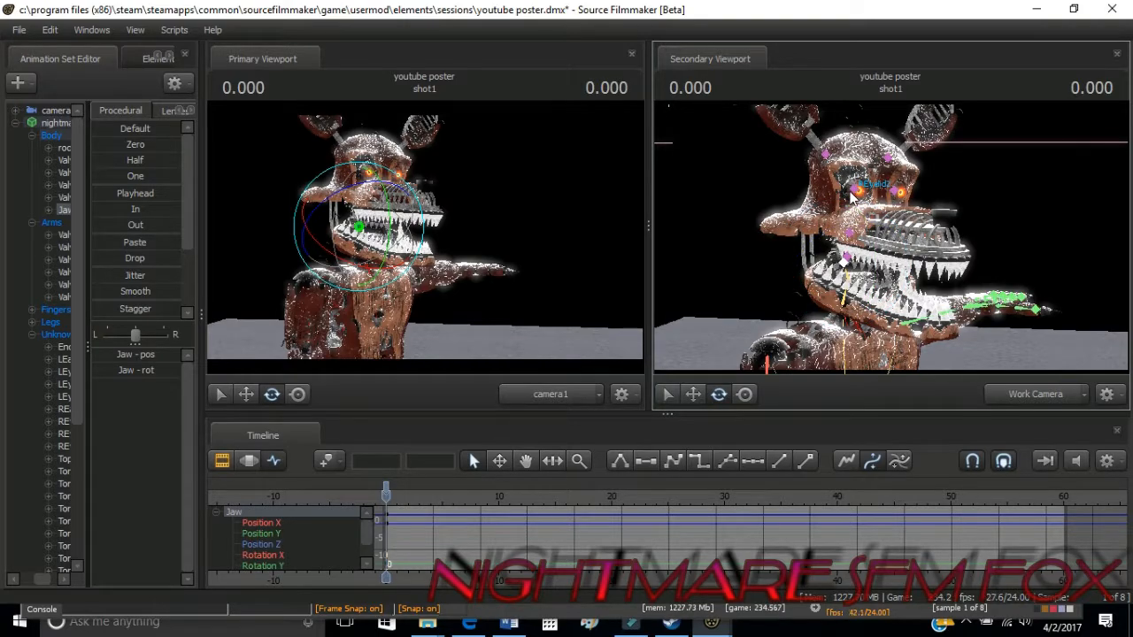
pyautogui.click(852, 191)
pyautogui.click(62, 434)
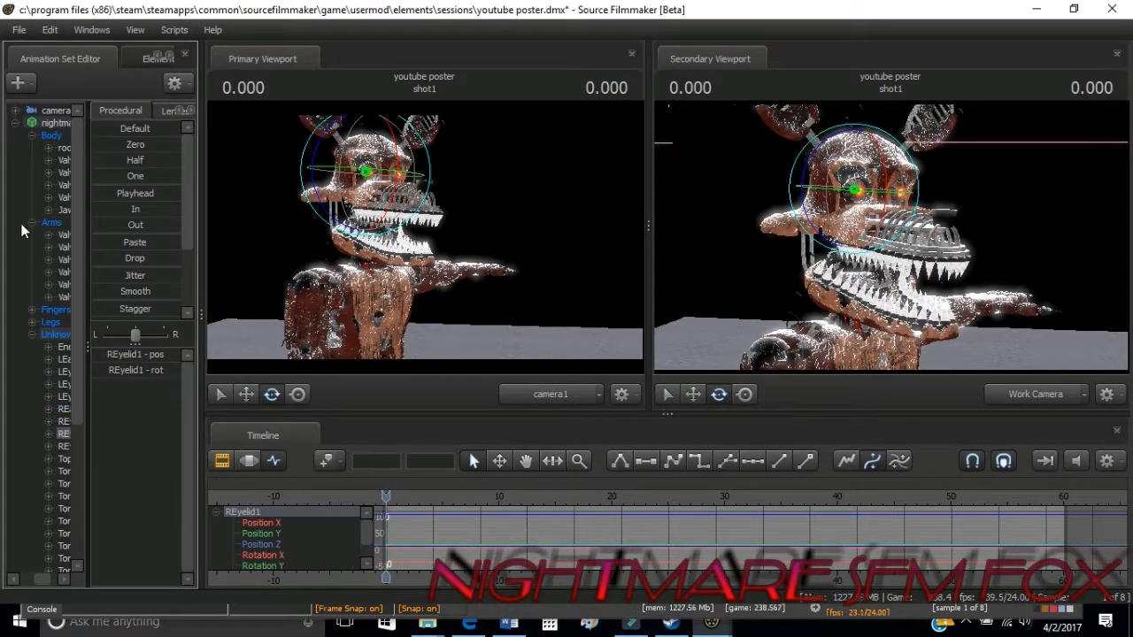
pyautogui.click(62, 422)
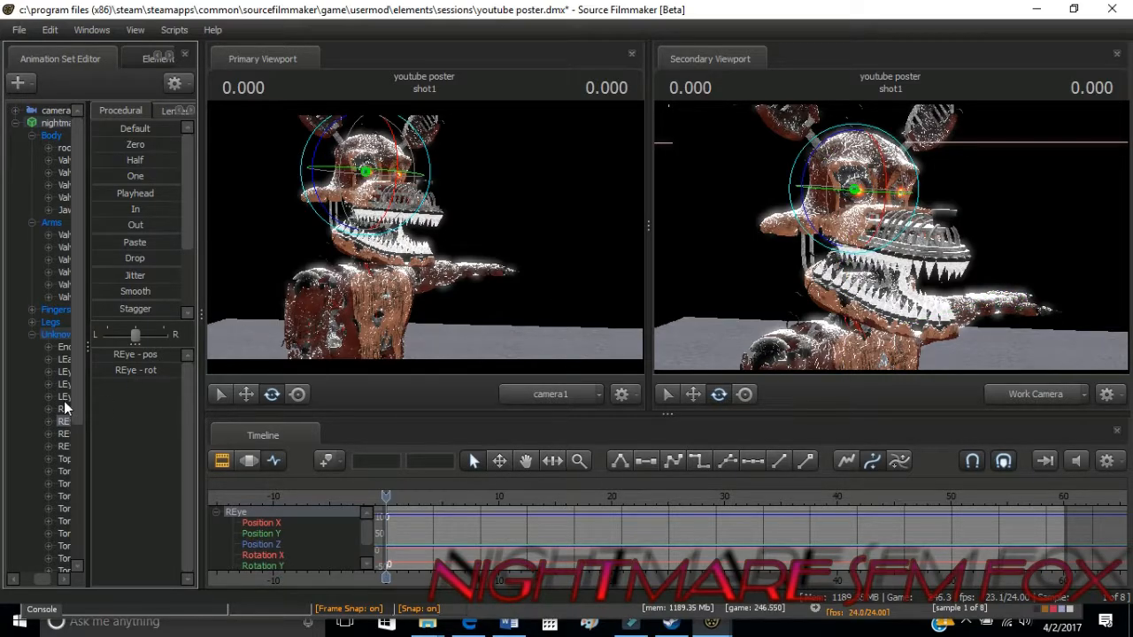
pyautogui.click(68, 372)
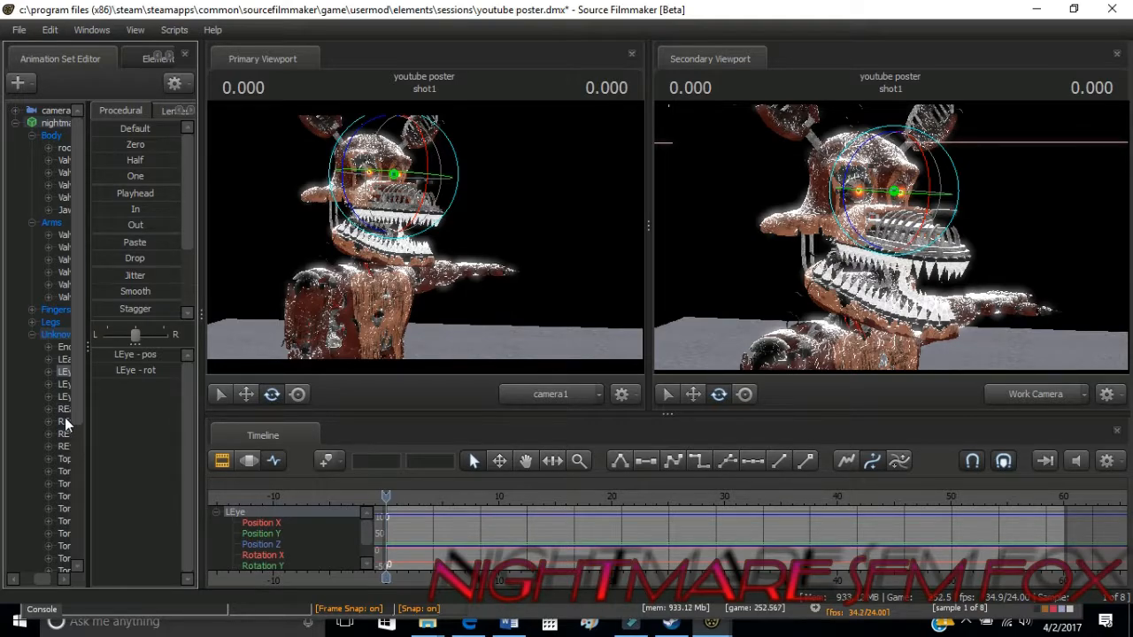
pyautogui.keyDown('ctrl'); pyautogui.click(65, 421); pyautogui.keyUp('ctrl')
pyautogui.moveTo(839, 193); pyautogui.dragTo(851, 220)
pyautogui.moveTo(945, 285)
pyautogui.mouseDown()
pyautogui.moveTo(963, 308)
pyautogui.moveTo(957, 281)
pyautogui.mouseUp()
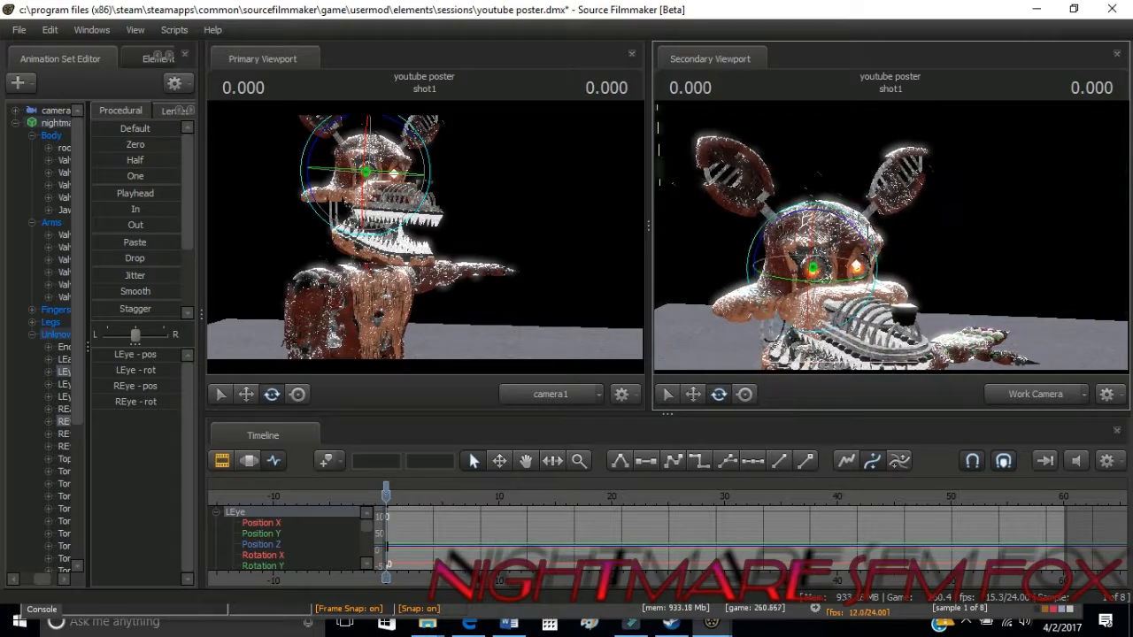
# Rotate the LEar bone outward and adjust the rotation of the REar bone
pyautogui.click(853, 221)
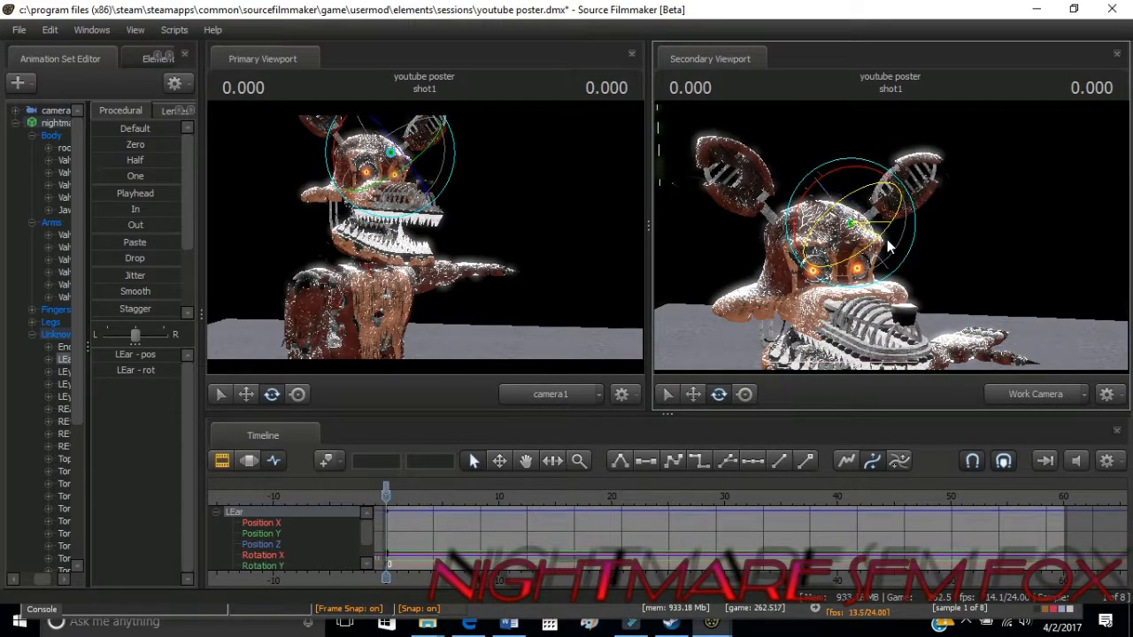
pyautogui.click(790, 226)
pyautogui.moveTo(790, 226); pyautogui.dragTo(806, 241)
pyautogui.moveTo(1007, 279)
pyautogui.mouseDown()
pyautogui.moveTo(1006, 311)
pyautogui.moveTo(1008, 285)
pyautogui.mouseUp()
pyautogui.moveTo(892, 239); pyautogui.dragTo(890, 242)
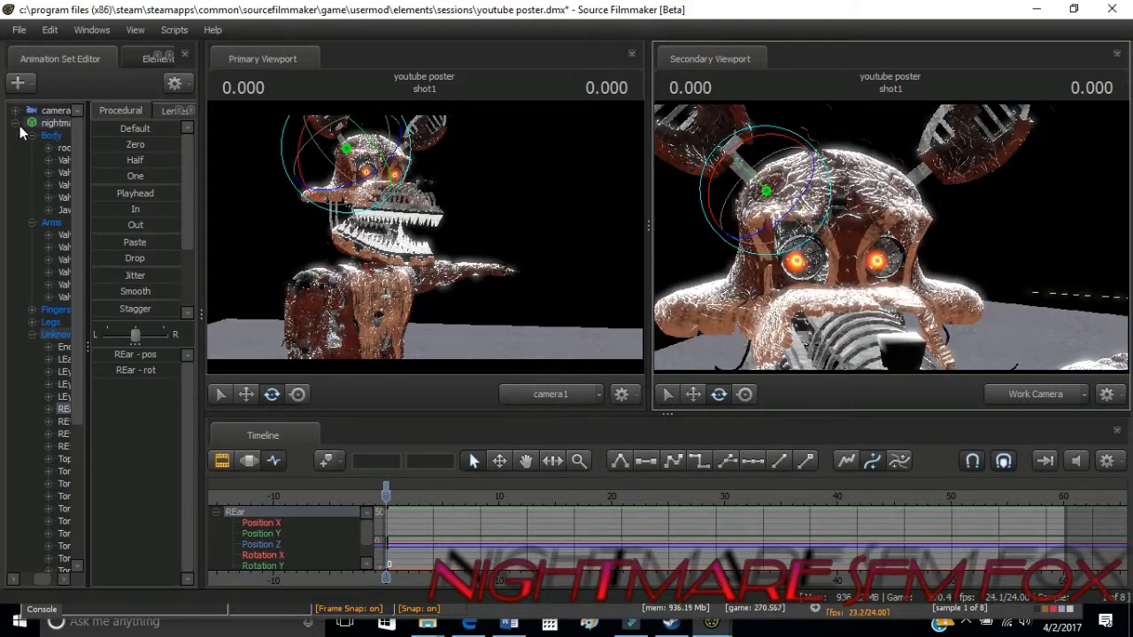
# Select the left upper arm bone and rotate it down so the outstretched arm drops beside the body
pyautogui.click(18, 126)
pyautogui.click(36, 166)
pyautogui.moveTo(894, 278); pyautogui.dragTo(896, 327)
pyautogui.keyDown('ctrl'); pyautogui.click(874, 234); pyautogui.keyUp('ctrl')
pyautogui.moveTo(821, 214); pyautogui.dragTo(903, 308)
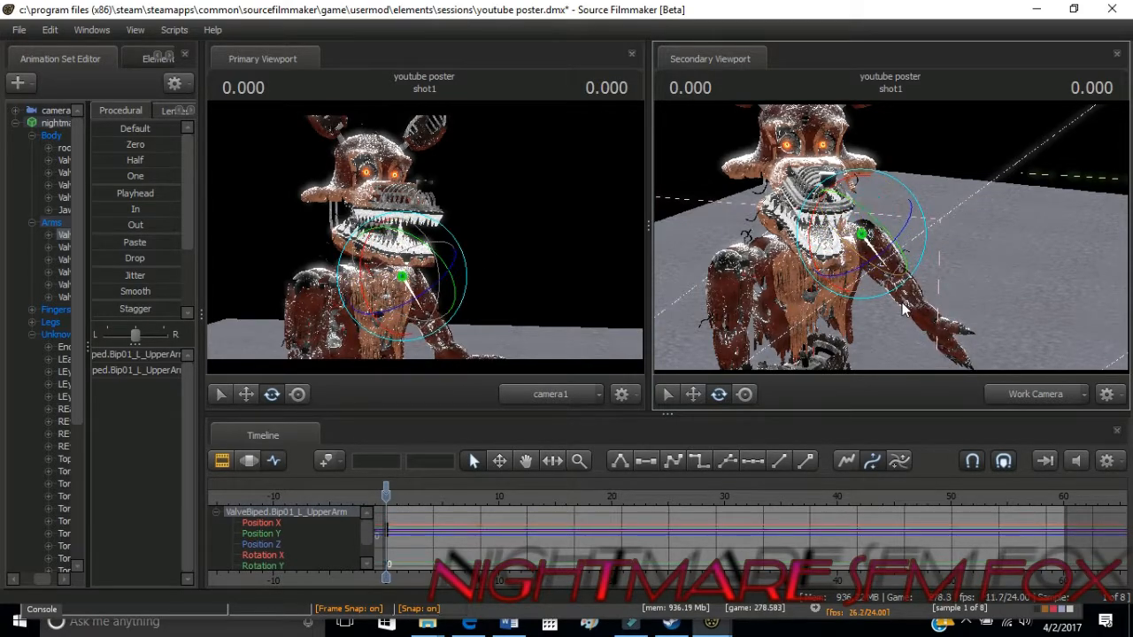
# Rotate the left forearm bone outward at the elbow and tilt the left hand slightly upward
pyautogui.keyDown('ctrl'); pyautogui.click(897, 274); pyautogui.keyUp('ctrl')
pyautogui.moveTo(923, 239); pyautogui.dragTo(897, 233)
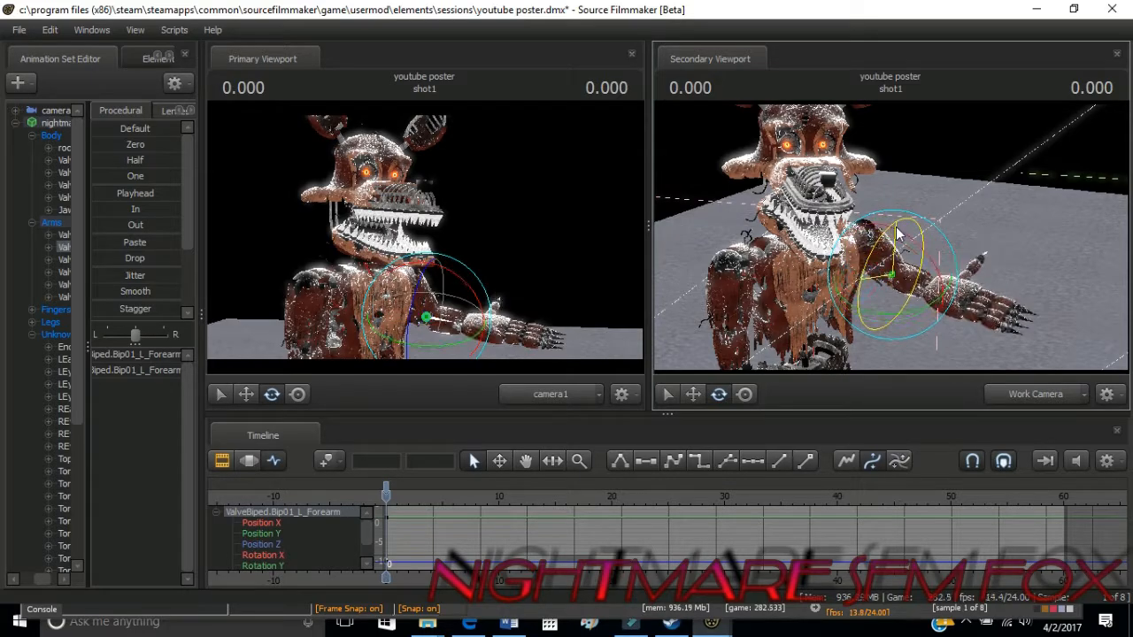
pyautogui.click(961, 304)
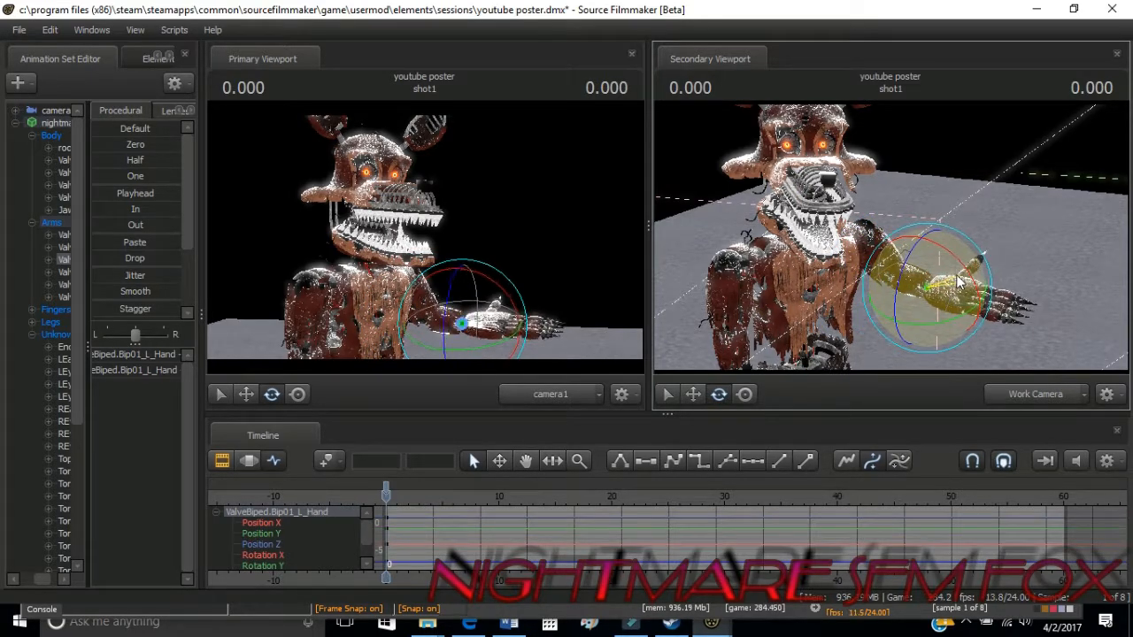
pyautogui.press('w')
pyautogui.moveTo(998, 302); pyautogui.dragTo(995, 328)
pyautogui.press('w')
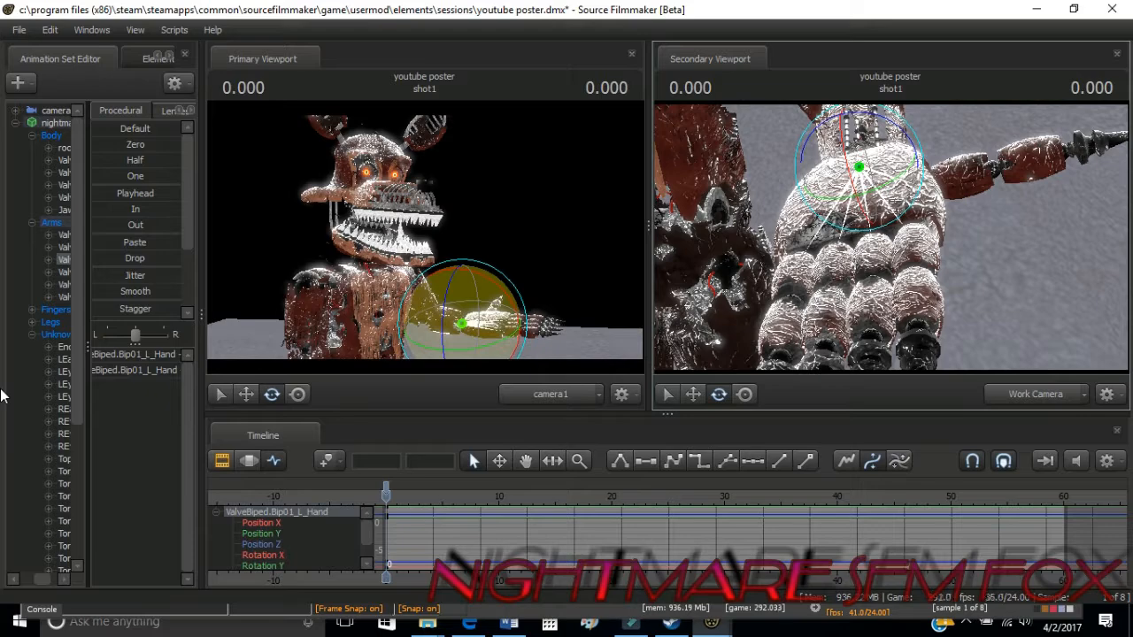
# Collapse the Unknown bone group and expand the left-hand bones in the Fingers group
pyautogui.click(30, 334)
pyautogui.click(48, 323)
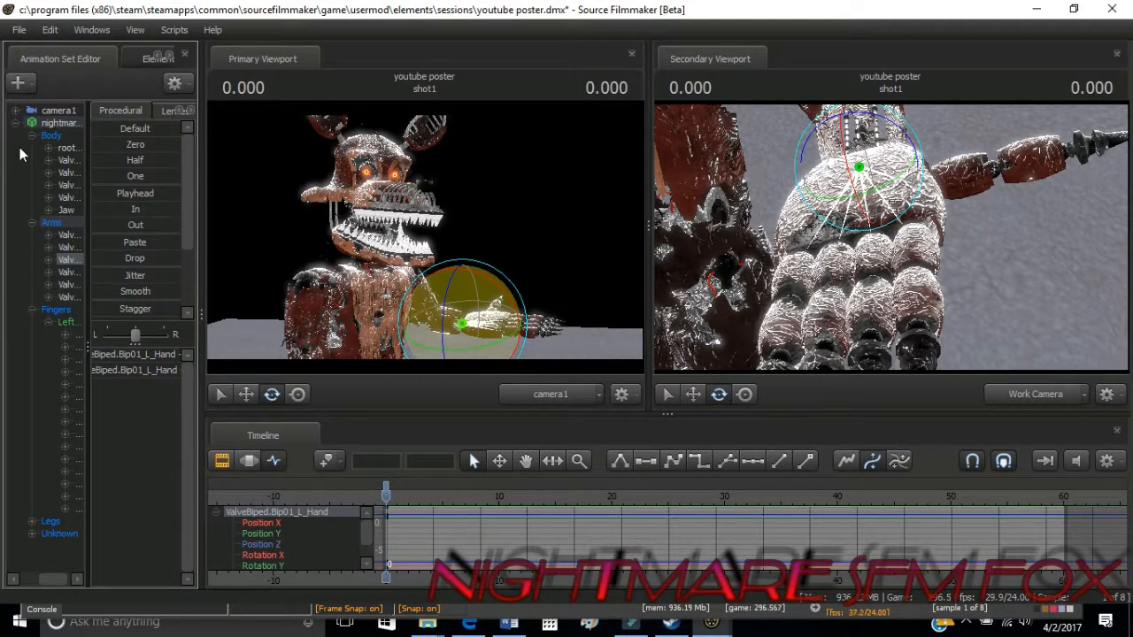
pyautogui.click(32, 311)
pyautogui.click(32, 310)
# Try to bend the base joints L_Finger1, L_Finger2, L_Finger3 and L_Finger4 together, and undo the rotation
pyautogui.click(79, 358)
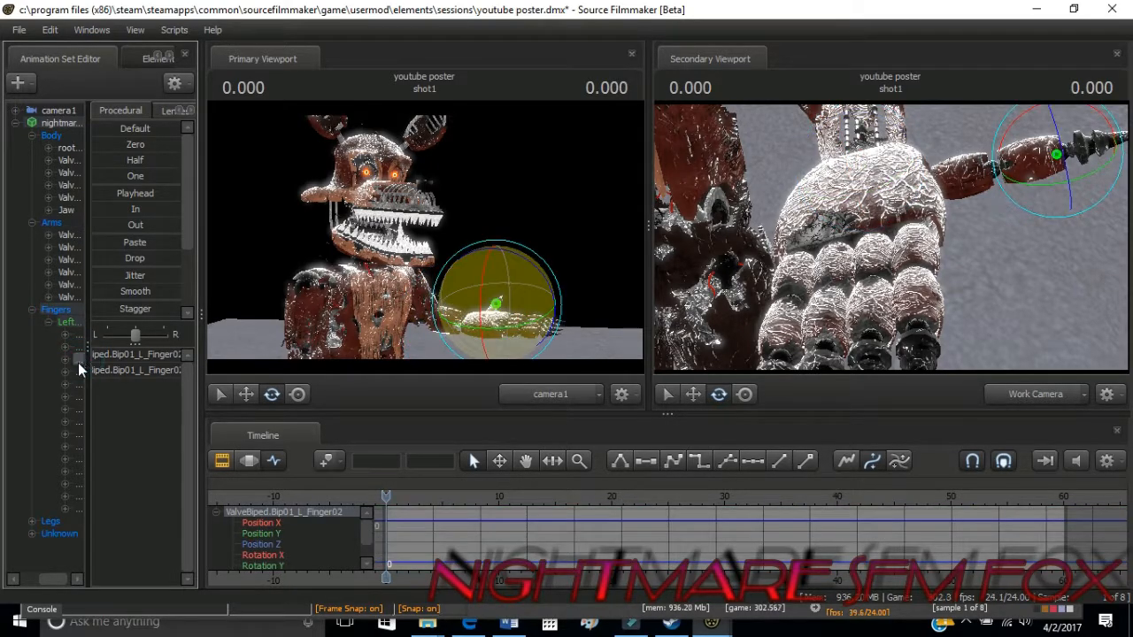
pyautogui.click(81, 372)
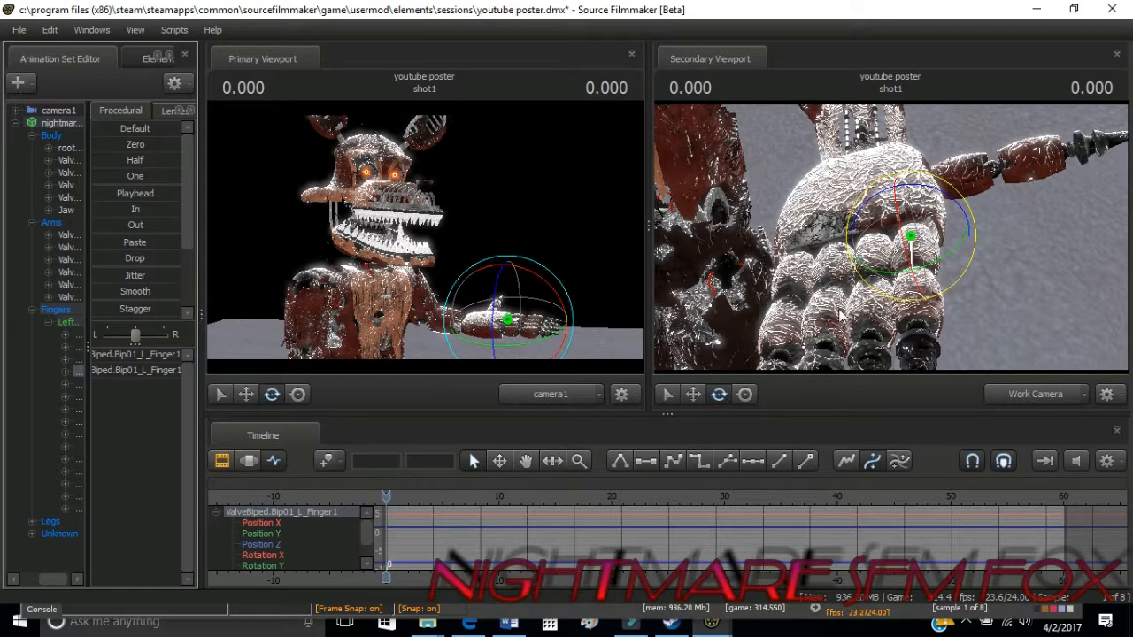
pyautogui.click(80, 412)
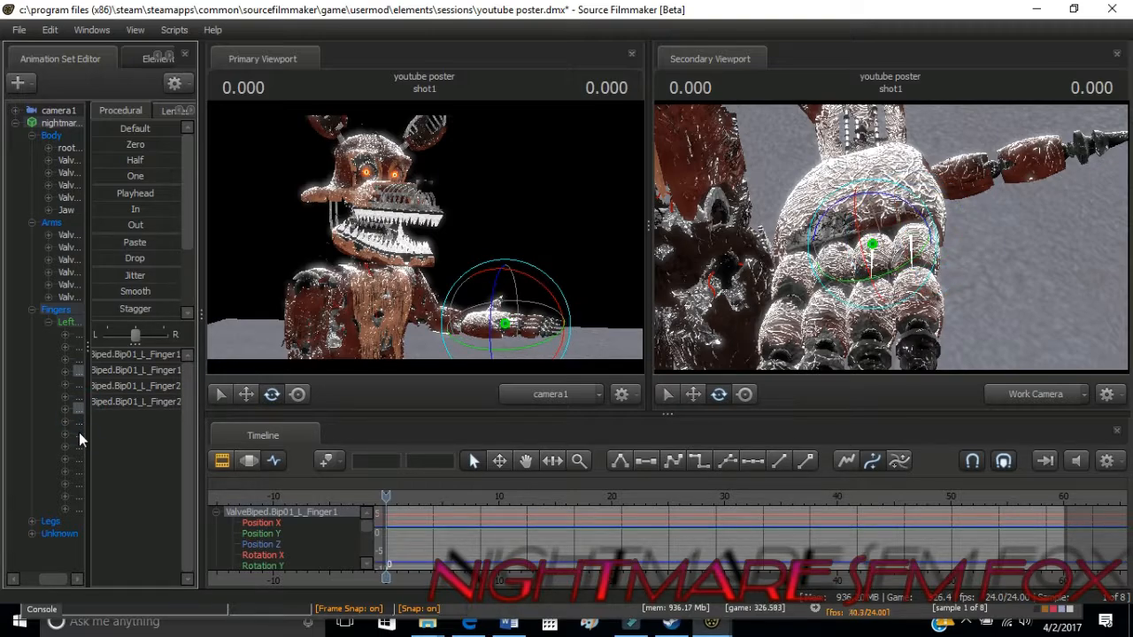
pyautogui.click(80, 449)
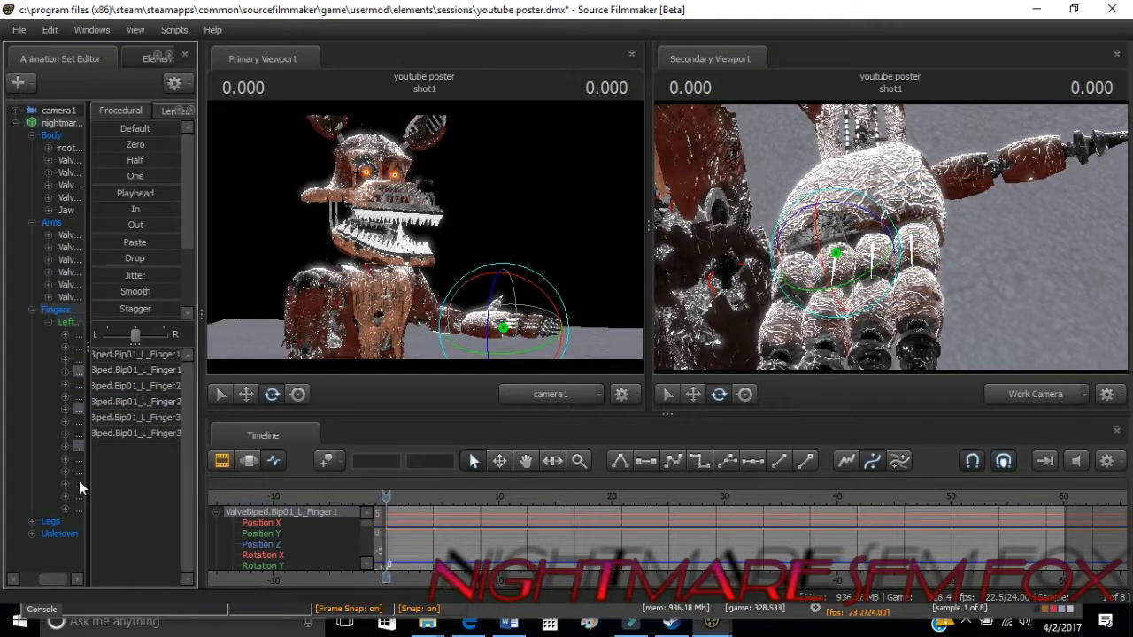
pyautogui.click(79, 484)
pyautogui.press('s')
pyautogui.moveTo(889, 256); pyautogui.dragTo(803, 281)
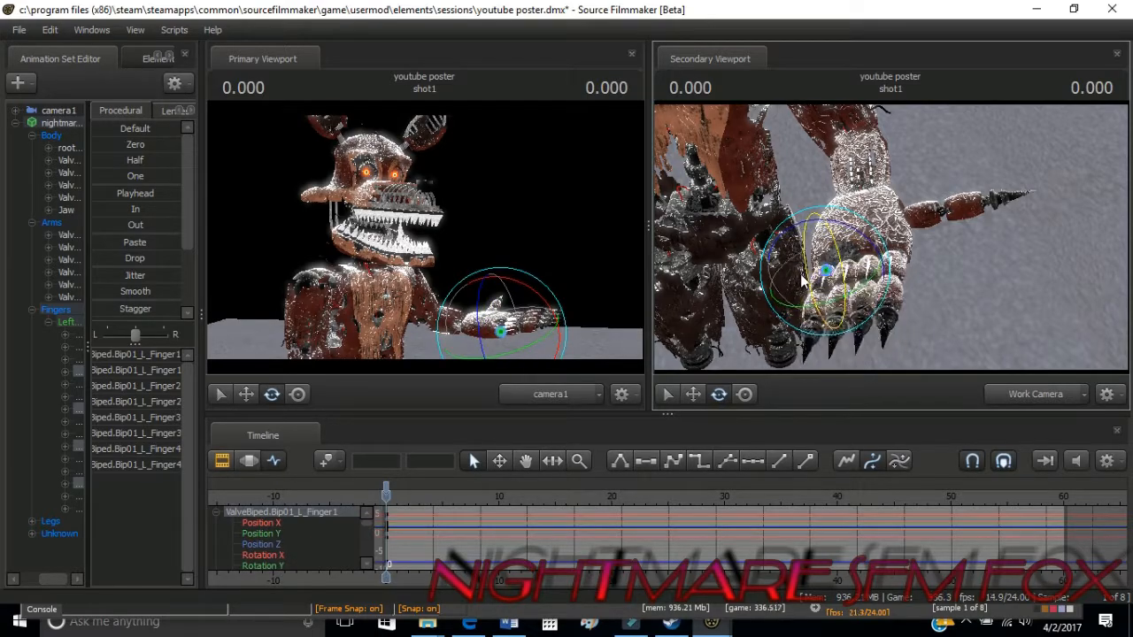
pyautogui.hotkey('ctrl', 'z')
# Swap the selection to the middle joints of the four left fingers and rotate them together to curl the fingers
pyautogui.keyDown('ctrl'); pyautogui.click(81, 494); pyautogui.keyUp('ctrl')
pyautogui.keyDown('ctrl'); pyautogui.click(81, 484); pyautogui.keyUp('ctrl')
pyautogui.keyDown('ctrl'); pyautogui.click(77, 460); pyautogui.keyUp('ctrl')
pyautogui.keyDown('ctrl'); pyautogui.click(78, 448); pyautogui.keyUp('ctrl')
pyautogui.keyDown('ctrl'); pyautogui.click(82, 429); pyautogui.keyUp('ctrl')
pyautogui.keyDown('ctrl'); pyautogui.click(80, 418); pyautogui.keyUp('ctrl')
pyautogui.keyDown('ctrl'); pyautogui.click(78, 426); pyautogui.keyUp('ctrl')
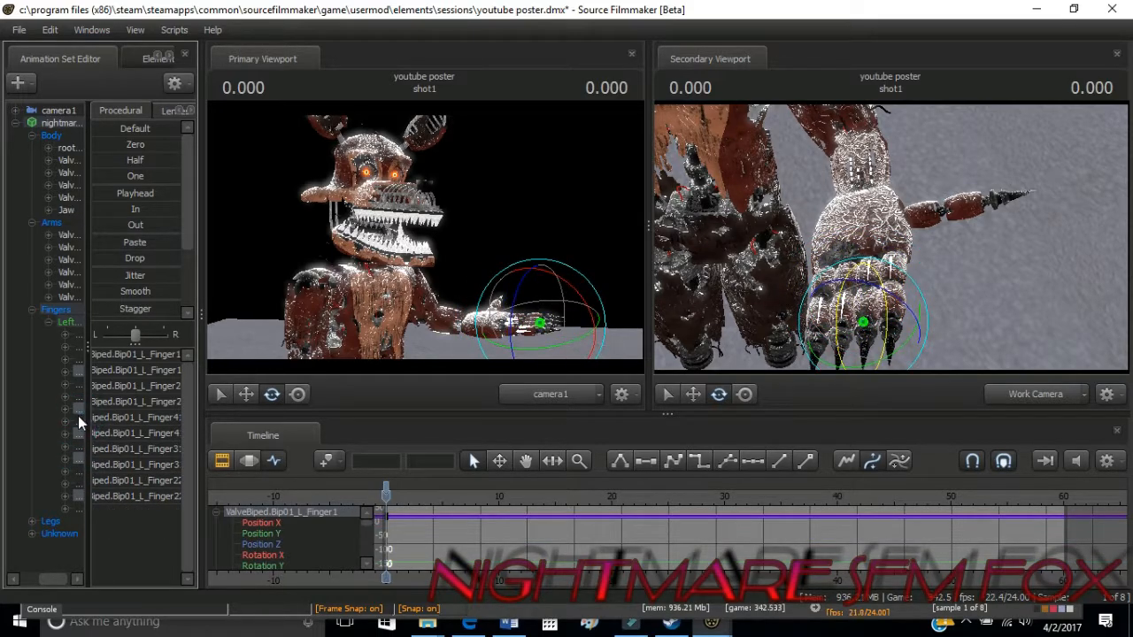
pyautogui.keyDown('ctrl'); pyautogui.click(78, 418); pyautogui.keyUp('ctrl')
pyautogui.keyDown('ctrl'); pyautogui.click(78, 429); pyautogui.keyUp('ctrl')
pyautogui.keyDown('ctrl'); pyautogui.click(78, 410); pyautogui.keyUp('ctrl')
pyautogui.keyDown('ctrl'); pyautogui.click(80, 387); pyautogui.keyUp('ctrl')
pyautogui.keyDown('ctrl'); pyautogui.click(79, 373); pyautogui.keyUp('ctrl')
pyautogui.moveTo(884, 295); pyautogui.dragTo(679, 354)
# Try to swap the selection to the fingertip joints of all four left fingers
pyautogui.keyDown('ctrl'); pyautogui.click(76, 508); pyautogui.keyUp('ctrl')
pyautogui.keyDown('ctrl'); pyautogui.click(77, 472); pyautogui.keyUp('ctrl')
pyautogui.keyDown('ctrl'); pyautogui.click(77, 459); pyautogui.keyUp('ctrl')
pyautogui.keyDown('ctrl'); pyautogui.click(78, 434); pyautogui.keyUp('ctrl')
pyautogui.keyDown('ctrl'); pyautogui.click(77, 421); pyautogui.keyUp('ctrl')
pyautogui.keyDown('ctrl'); pyautogui.click(79, 397); pyautogui.keyUp('ctrl')
pyautogui.keyDown('ctrl'); pyautogui.click(76, 384); pyautogui.keyUp('ctrl')
# Curl the left fingertip joints L_Finger12, L_Finger22, L_Finger32 and L_Finger42 one at a time
pyautogui.moveTo(868, 326); pyautogui.dragTo(872, 325)
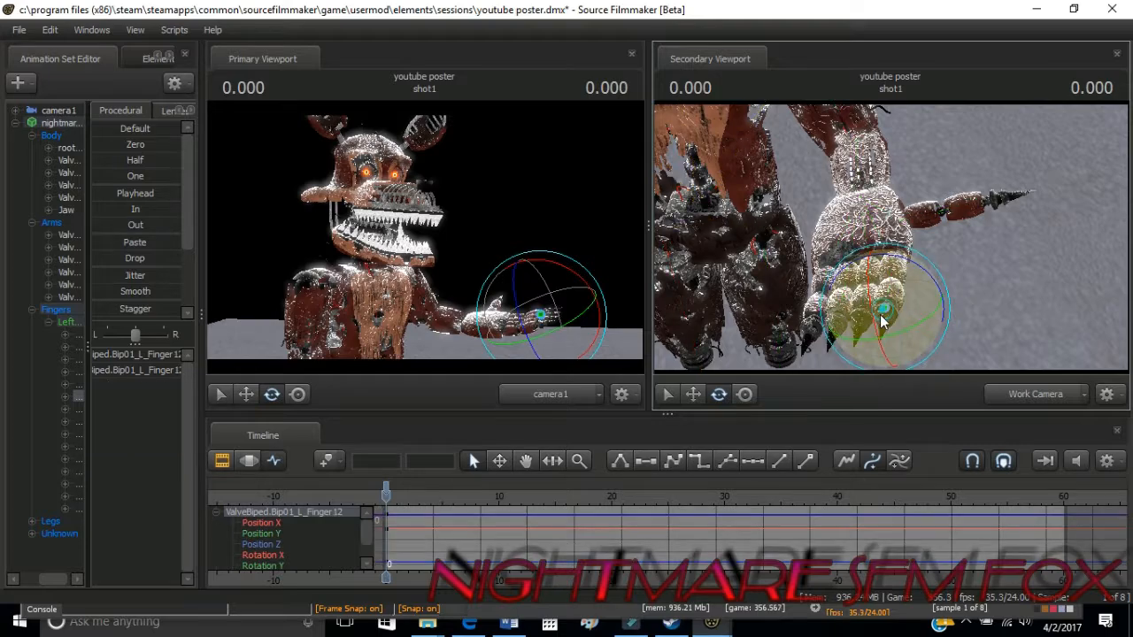
pyautogui.click(867, 325)
pyautogui.click(836, 321)
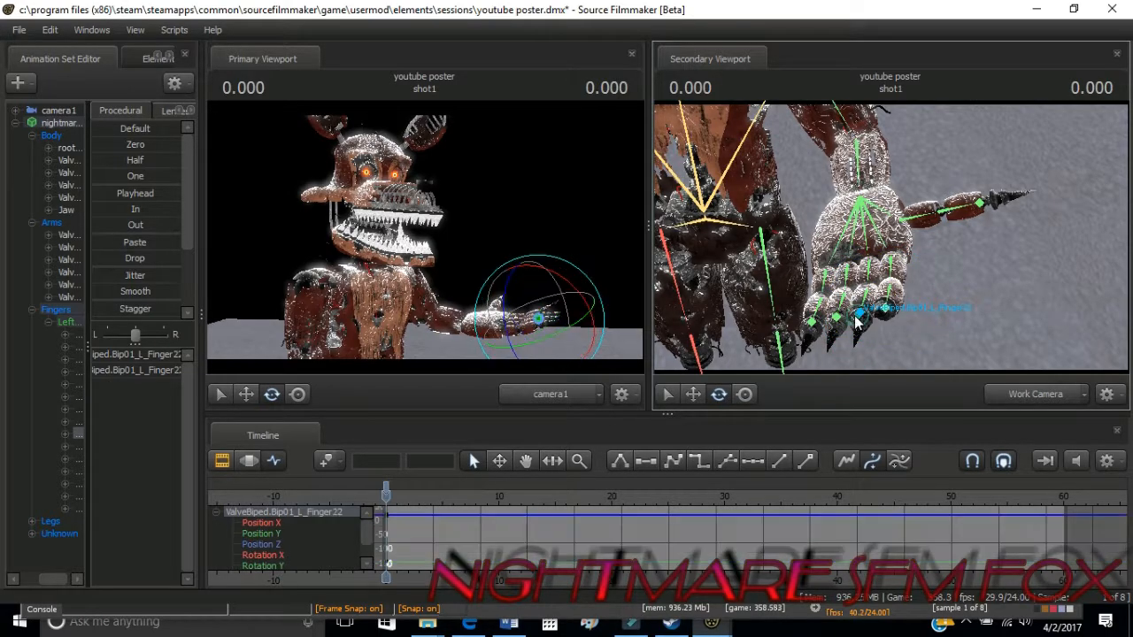
pyautogui.keyDown('ctrl'); pyautogui.click(837, 319); pyautogui.keyUp('ctrl')
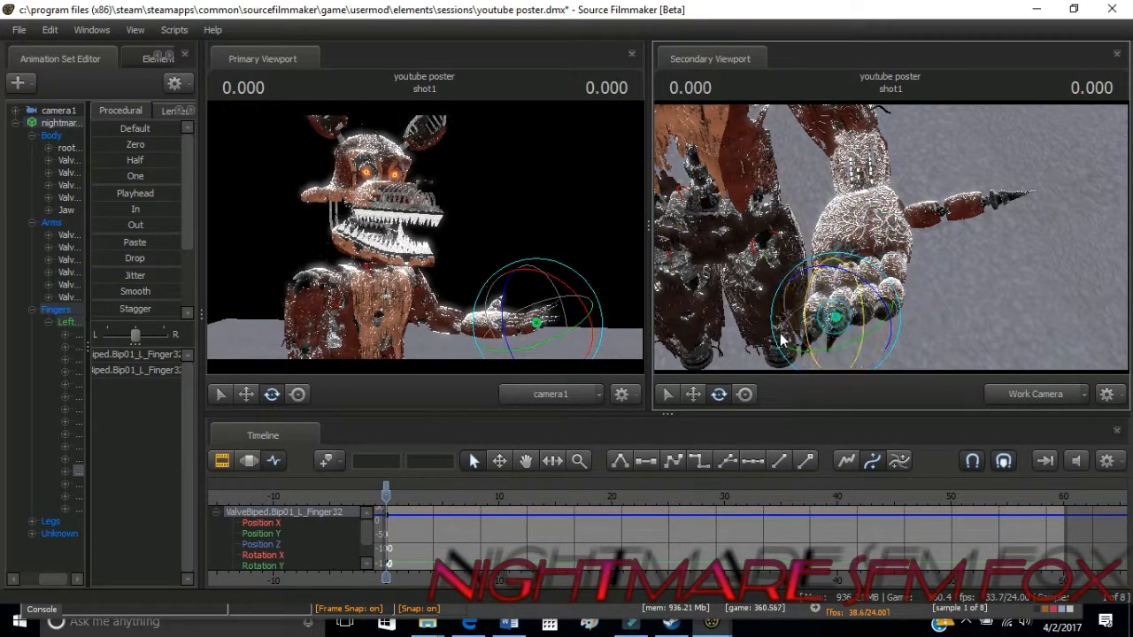
pyautogui.keyDown('ctrl'); pyautogui.click(776, 339); pyautogui.keyUp('ctrl')
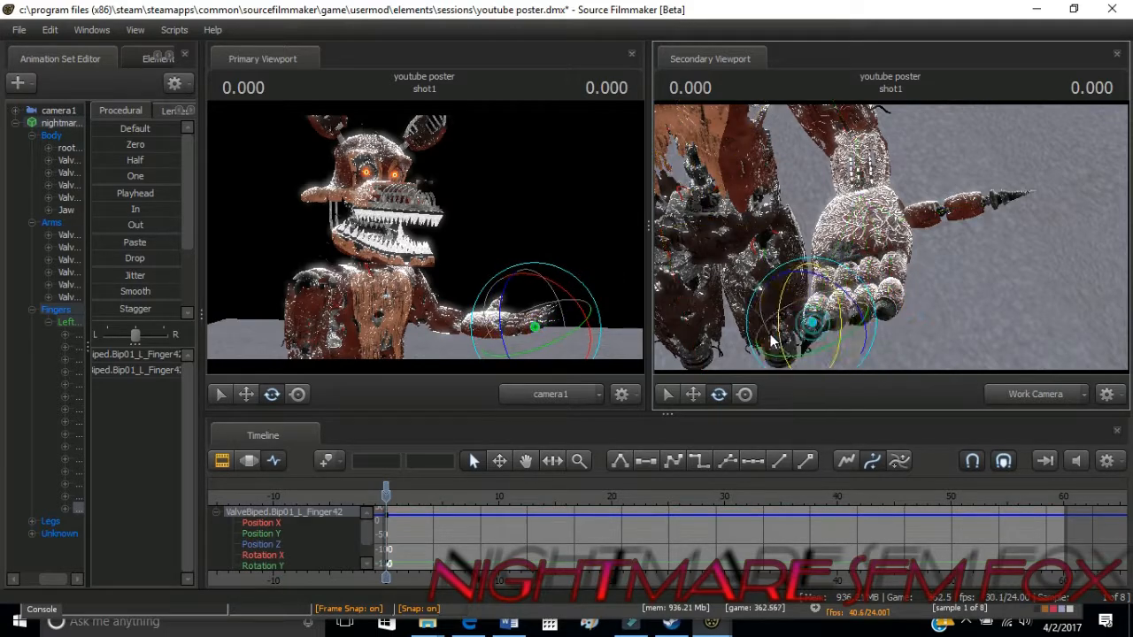
pyautogui.moveTo(776, 334); pyautogui.dragTo(785, 272)
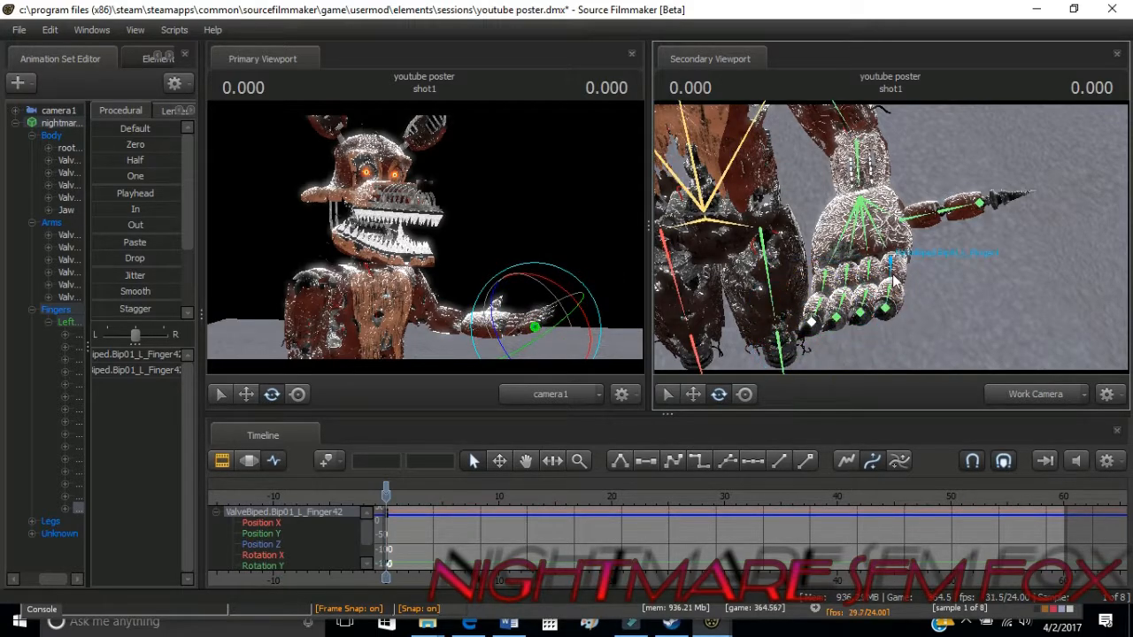
# Rotate the left-hand base joints L_Finger1, L_Finger3, L_Finger4 and L_Finger2 one at a time to open the hand
pyautogui.keyDown('ctrl'); pyautogui.click(894, 282); pyautogui.keyUp('ctrl')
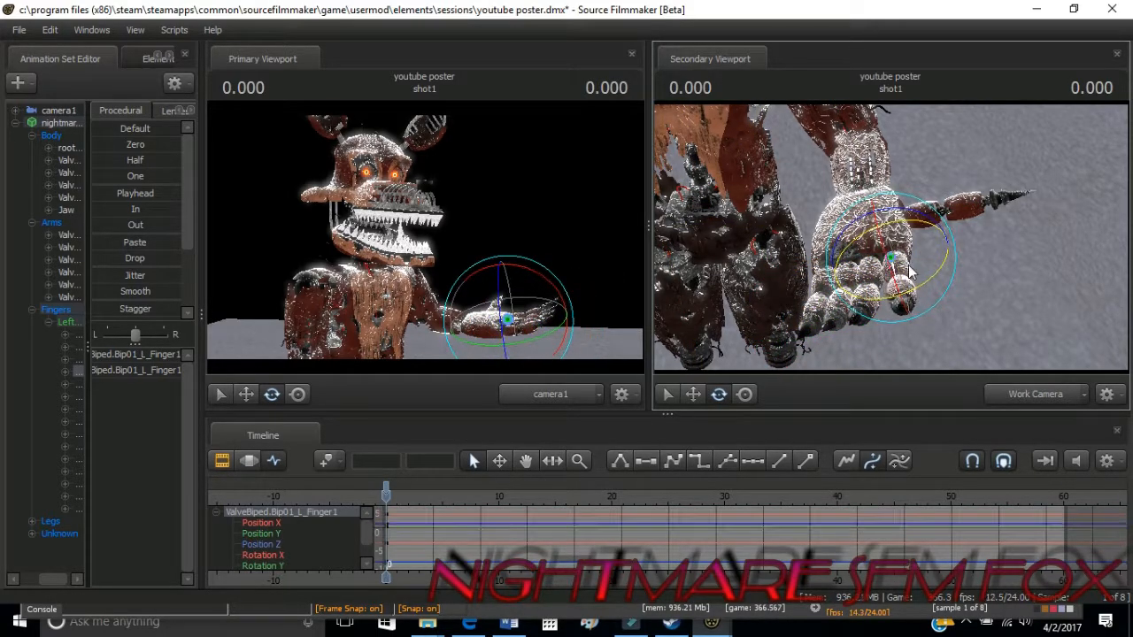
pyautogui.keyDown('ctrl'); pyautogui.click(818, 291); pyautogui.keyUp('ctrl')
pyautogui.moveTo(847, 310); pyautogui.dragTo(837, 316)
pyautogui.keyDown('ctrl'); pyautogui.click(841, 296); pyautogui.keyUp('ctrl')
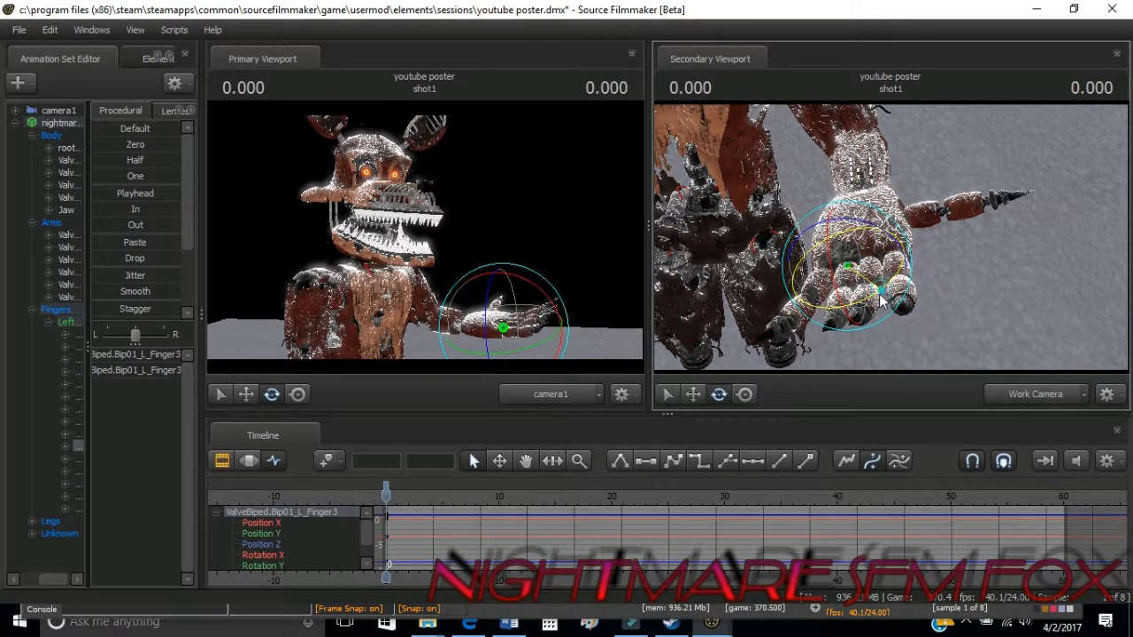
pyautogui.keyDown('ctrl'); pyautogui.click(861, 245); pyautogui.keyUp('ctrl')
pyautogui.moveTo(860, 242); pyautogui.dragTo(870, 255)
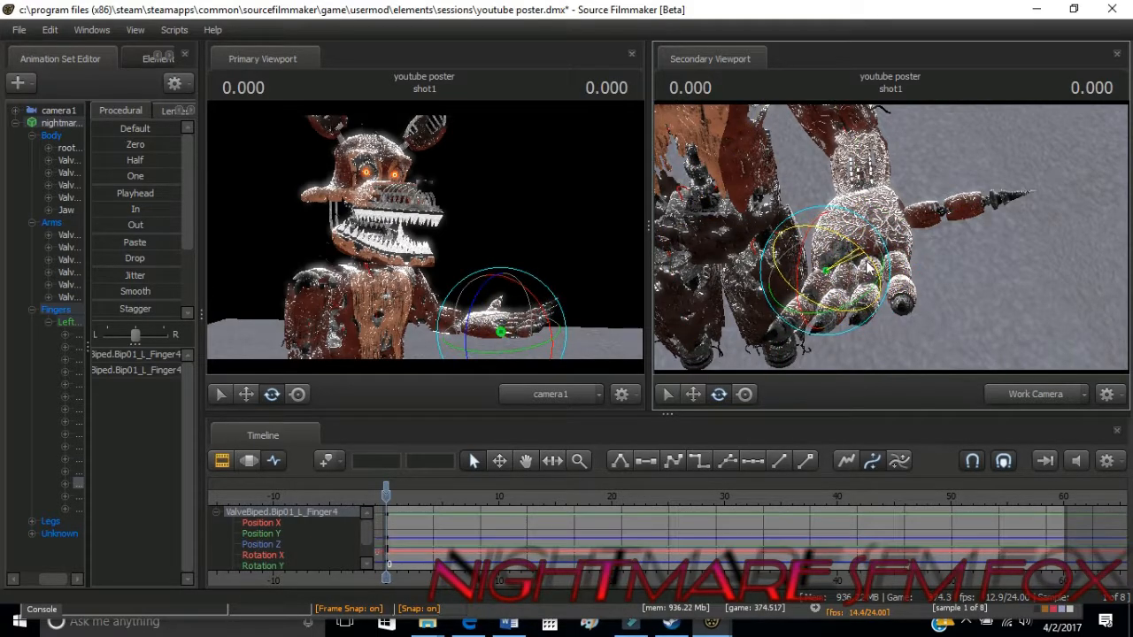
pyautogui.keyDown('ctrl'); pyautogui.click(867, 271); pyautogui.keyUp('ctrl')
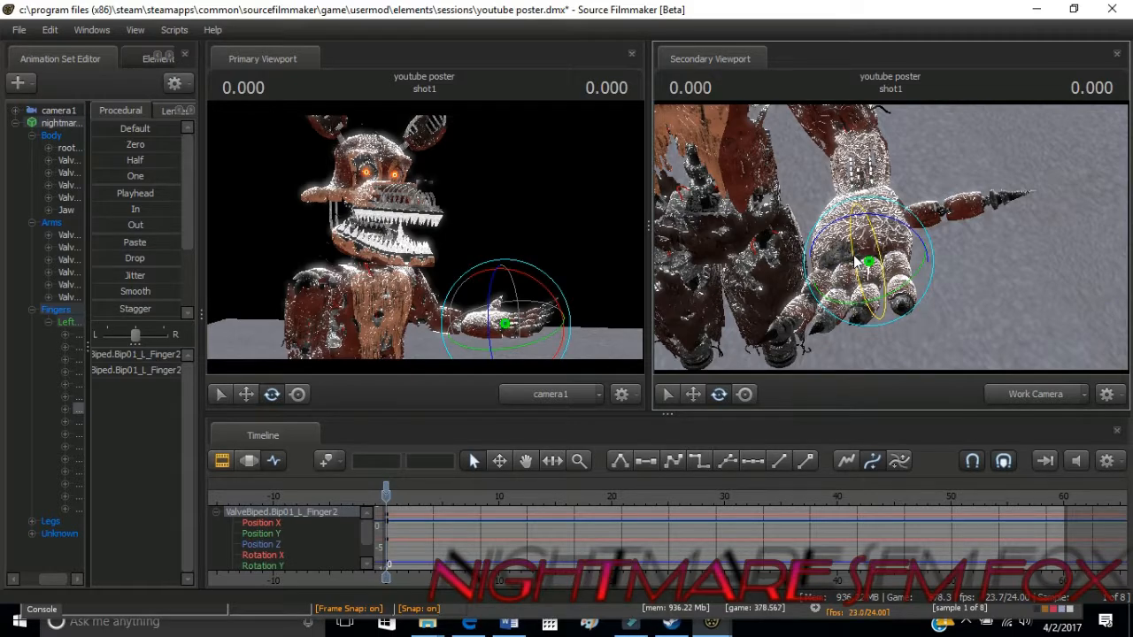
pyautogui.moveTo(855, 259); pyautogui.dragTo(859, 270)
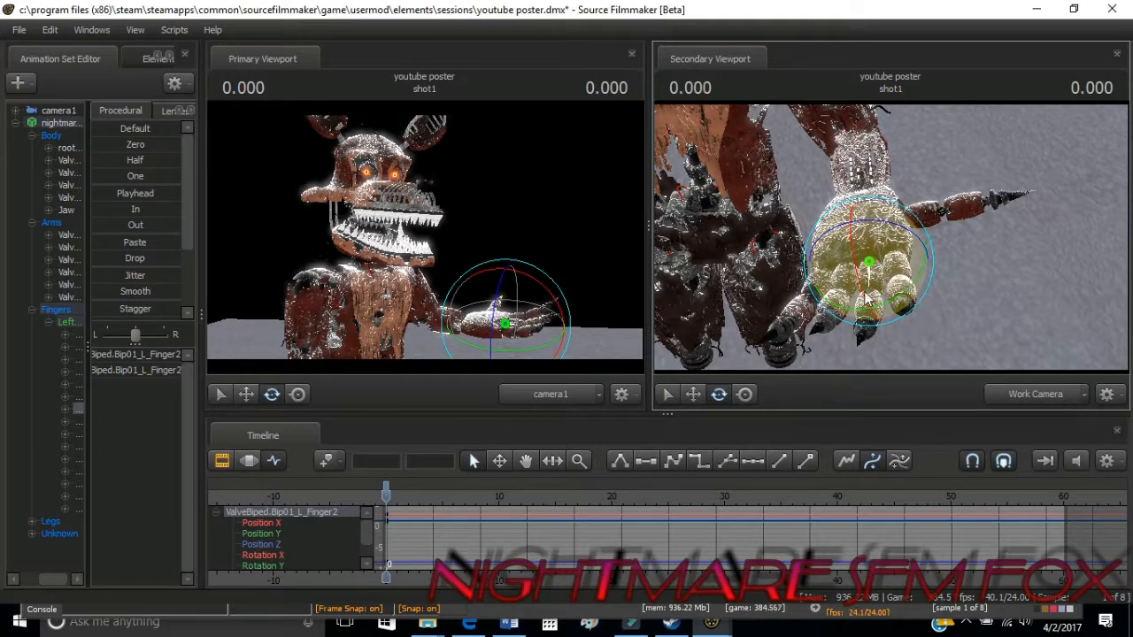
# Spread the left fingers apart by adjusting the base joints L_Finger1, L_Finger3 and L_Finger4 individually
pyautogui.click(922, 288)
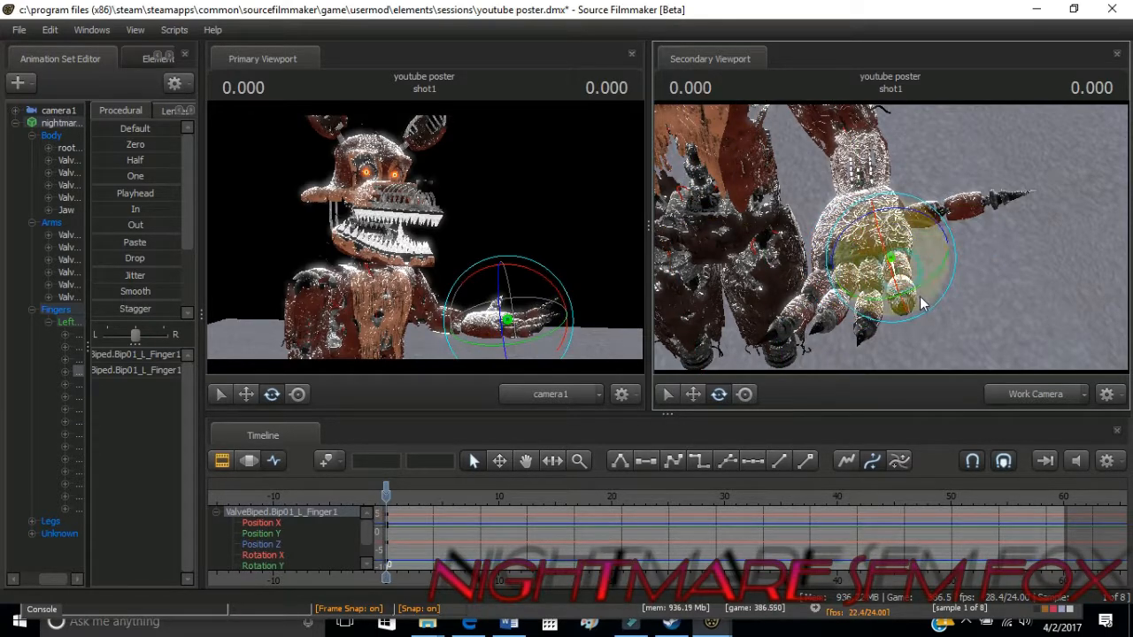
pyautogui.moveTo(936, 289); pyautogui.dragTo(930, 299)
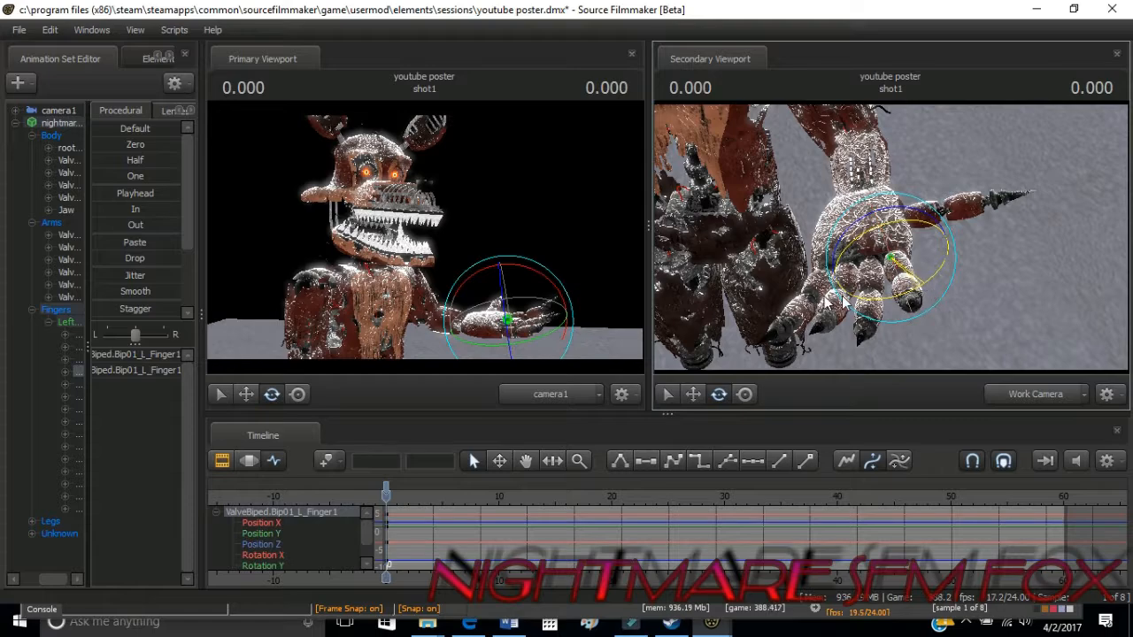
pyautogui.click(841, 288)
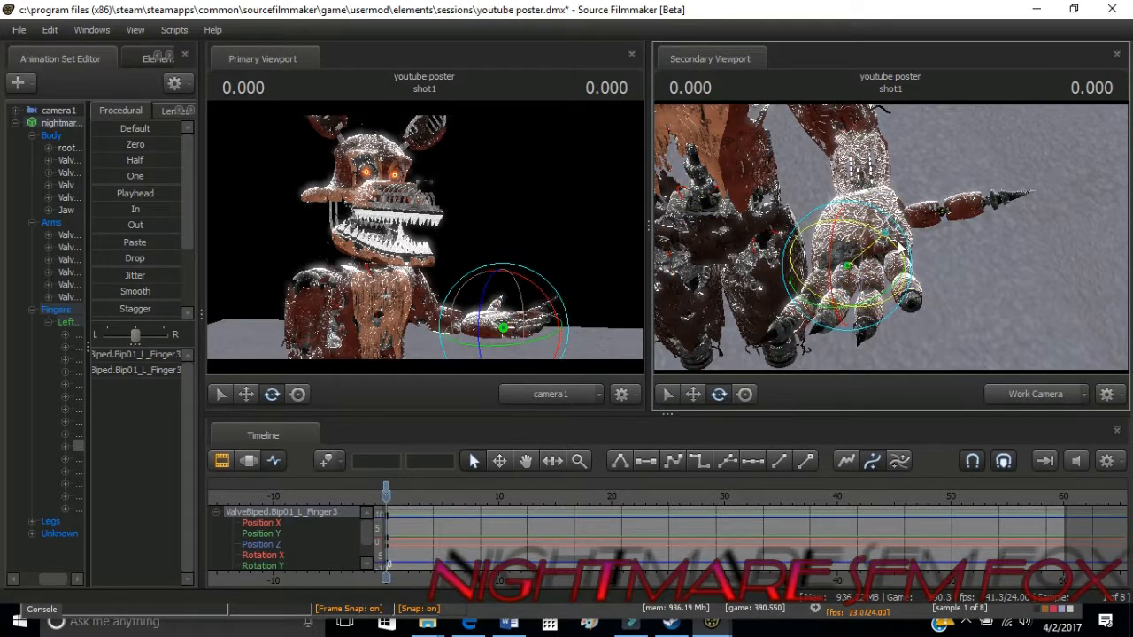
pyautogui.moveTo(897, 240); pyautogui.dragTo(896, 245)
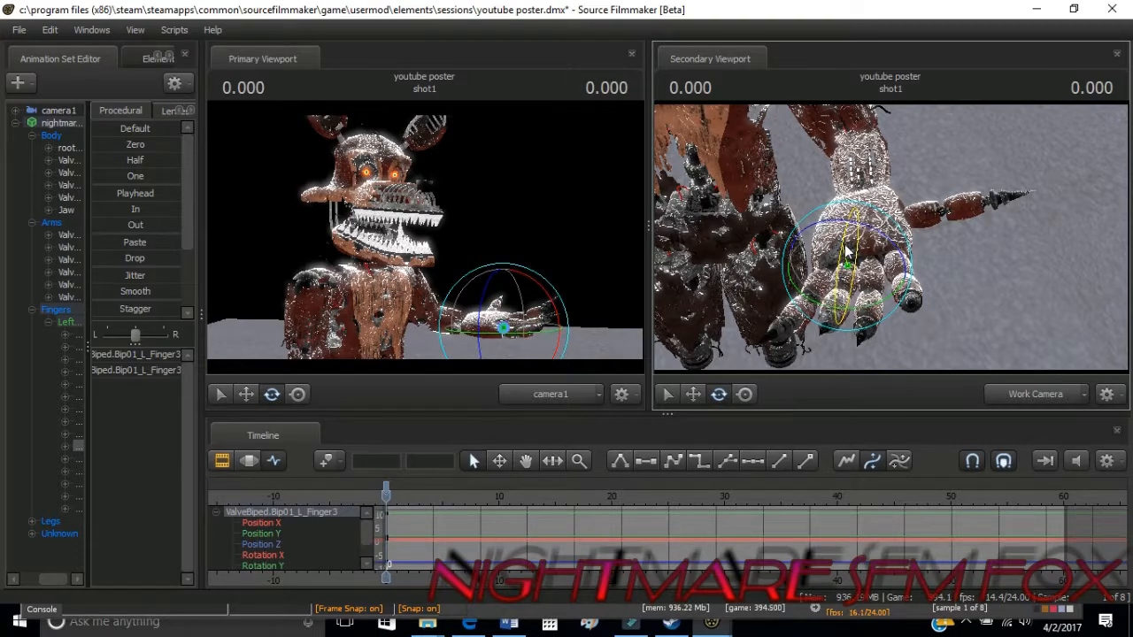
pyautogui.click(805, 286)
pyautogui.moveTo(804, 286); pyautogui.dragTo(800, 281)
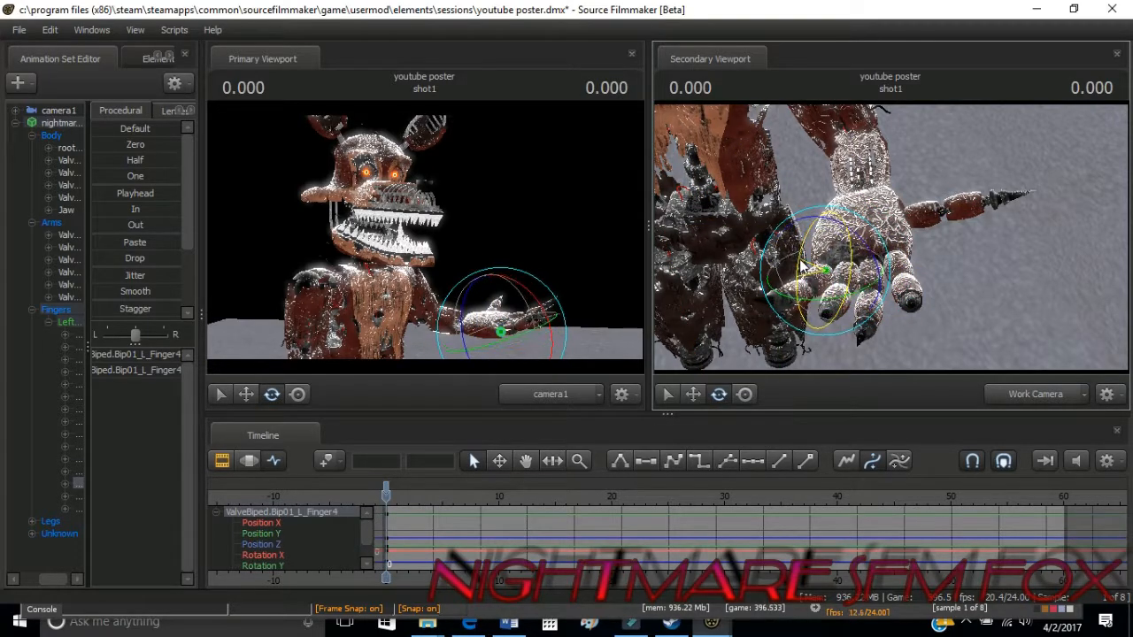
# Fine-tune the rotation of L_Finger3 and L_Finger4, and slightly adjust the L_Hand bone
pyautogui.click(832, 304)
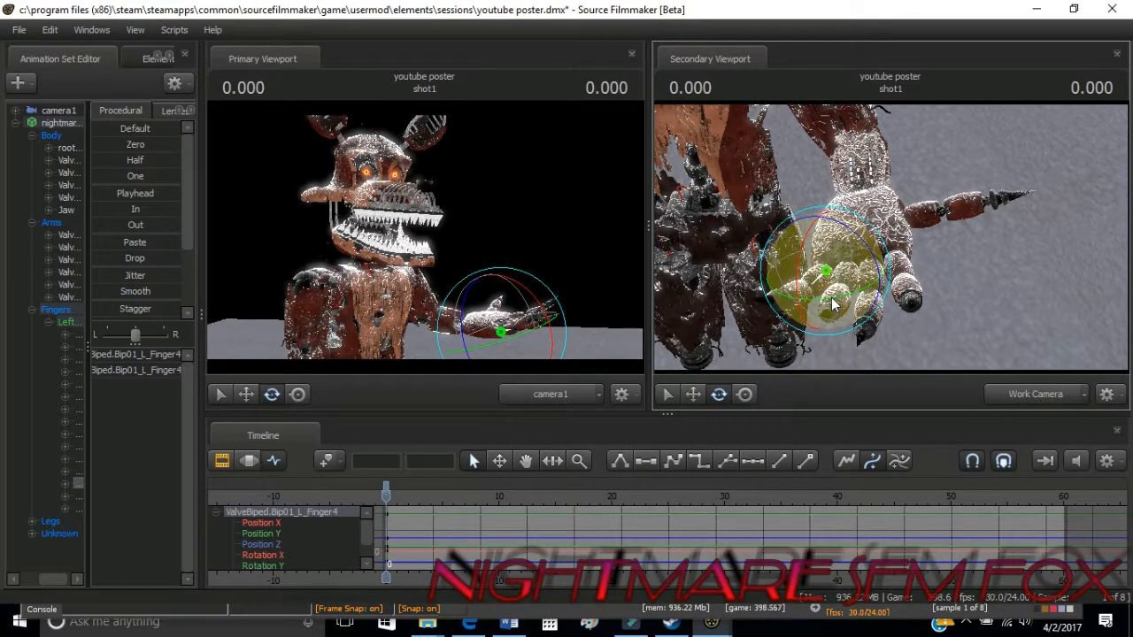
pyautogui.click(841, 288)
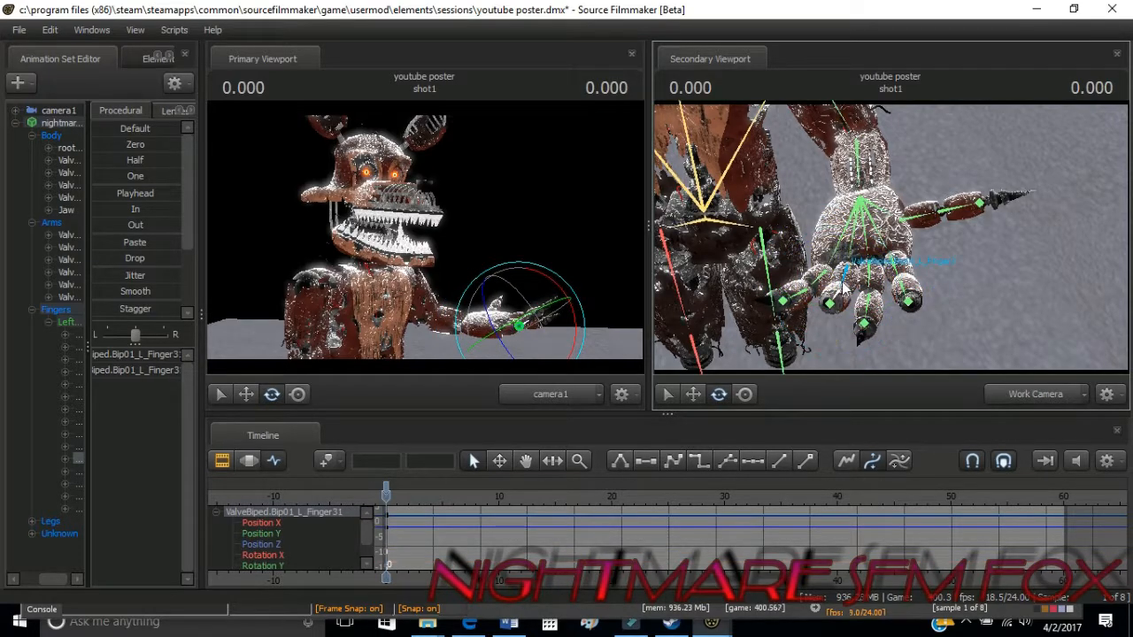
pyautogui.keyDown('ctrl'); pyautogui.click(841, 289); pyautogui.keyUp('ctrl')
pyautogui.moveTo(842, 281); pyautogui.dragTo(800, 268)
pyautogui.keyDown('ctrl'); pyautogui.click(811, 276); pyautogui.keyUp('ctrl')
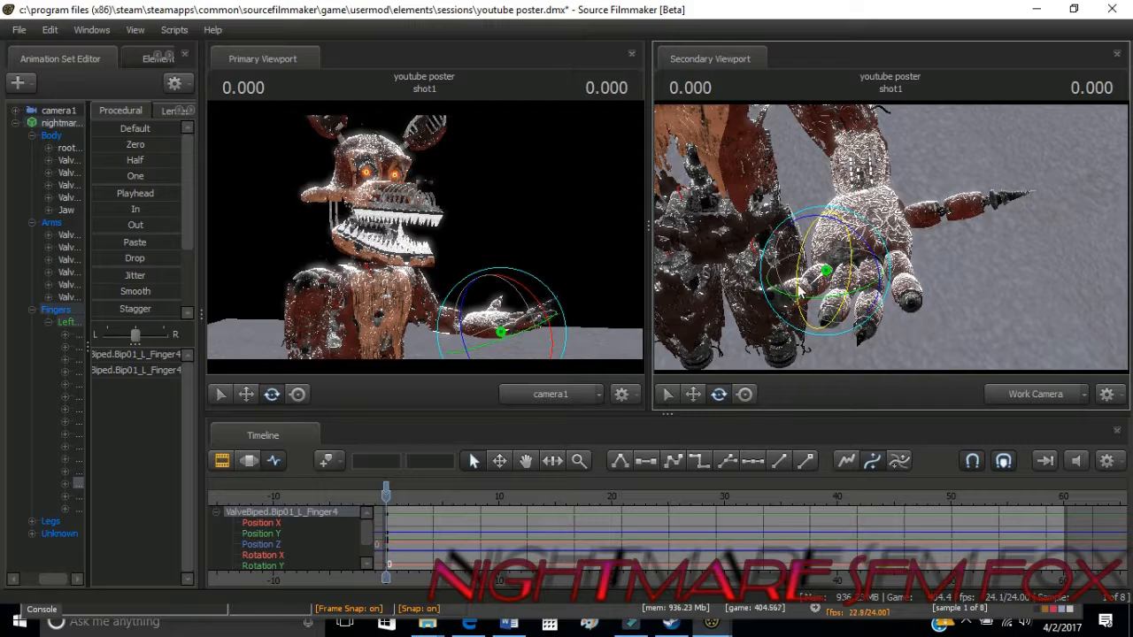
pyautogui.keyDown('ctrl'); pyautogui.click(797, 289); pyautogui.keyUp('ctrl')
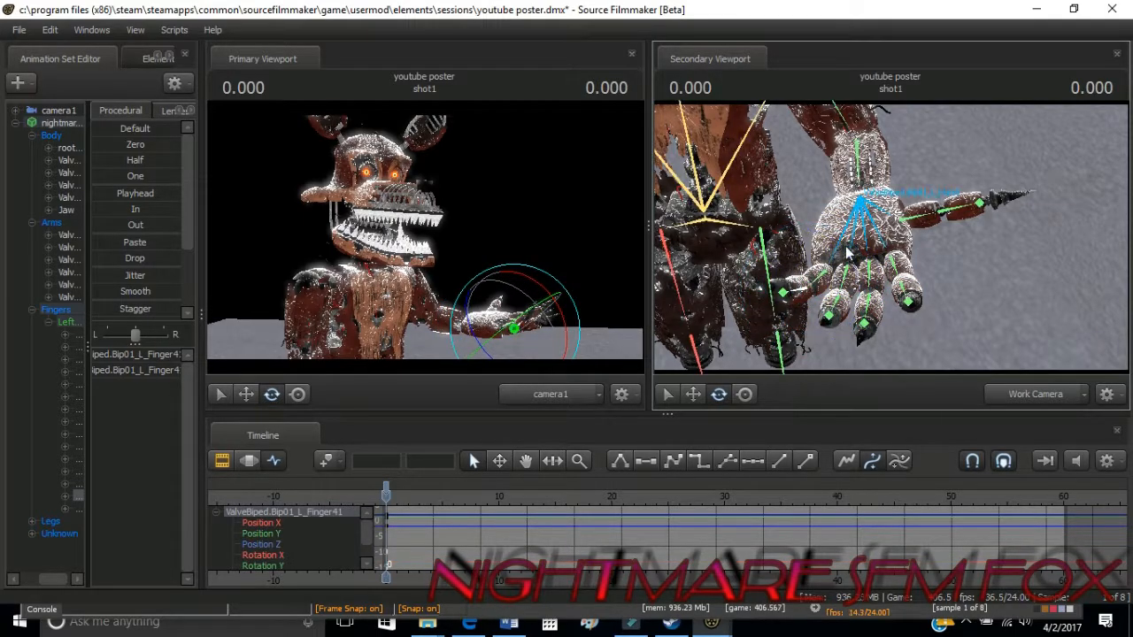
pyautogui.keyDown('ctrl'); pyautogui.click(847, 254); pyautogui.keyUp('ctrl')
pyautogui.moveTo(847, 254); pyautogui.dragTo(880, 179)
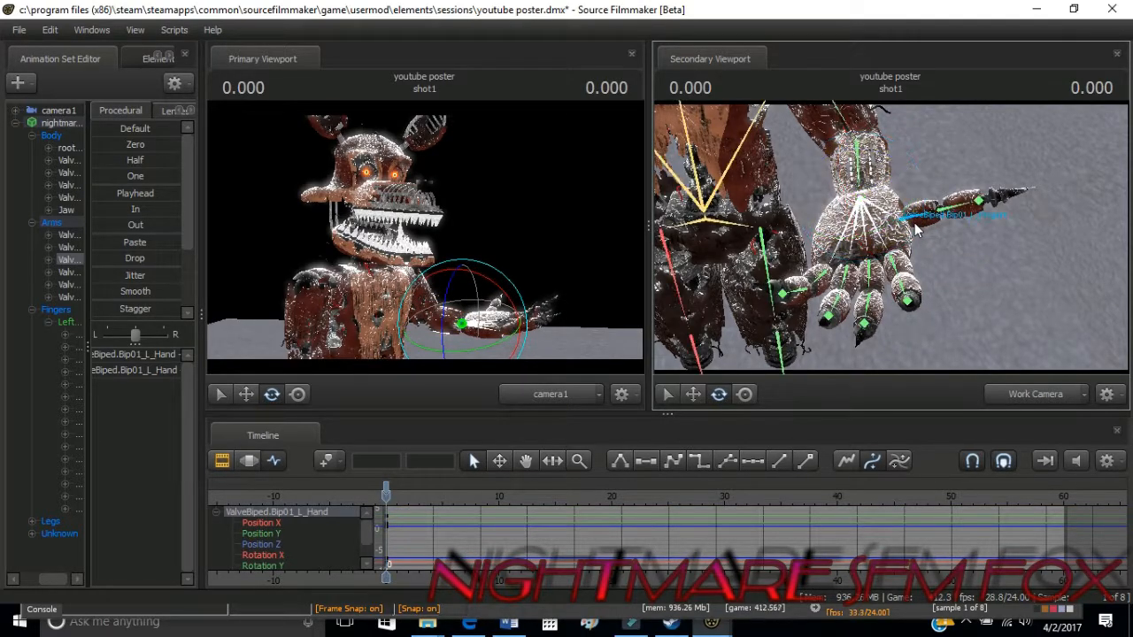
# Rotate the left thumb's base joint L_Finger0 to lift the thumb
pyautogui.keyDown('ctrl'); pyautogui.click(917, 230); pyautogui.keyUp('ctrl')
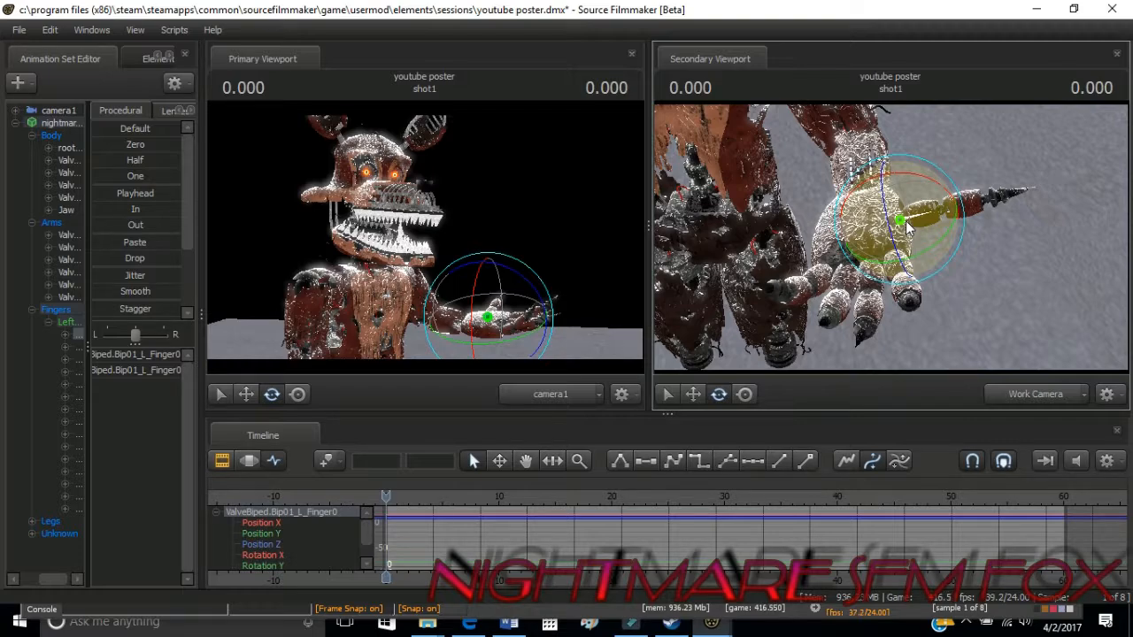
pyautogui.moveTo(923, 241); pyautogui.dragTo(937, 214)
pyautogui.press('ctrl')
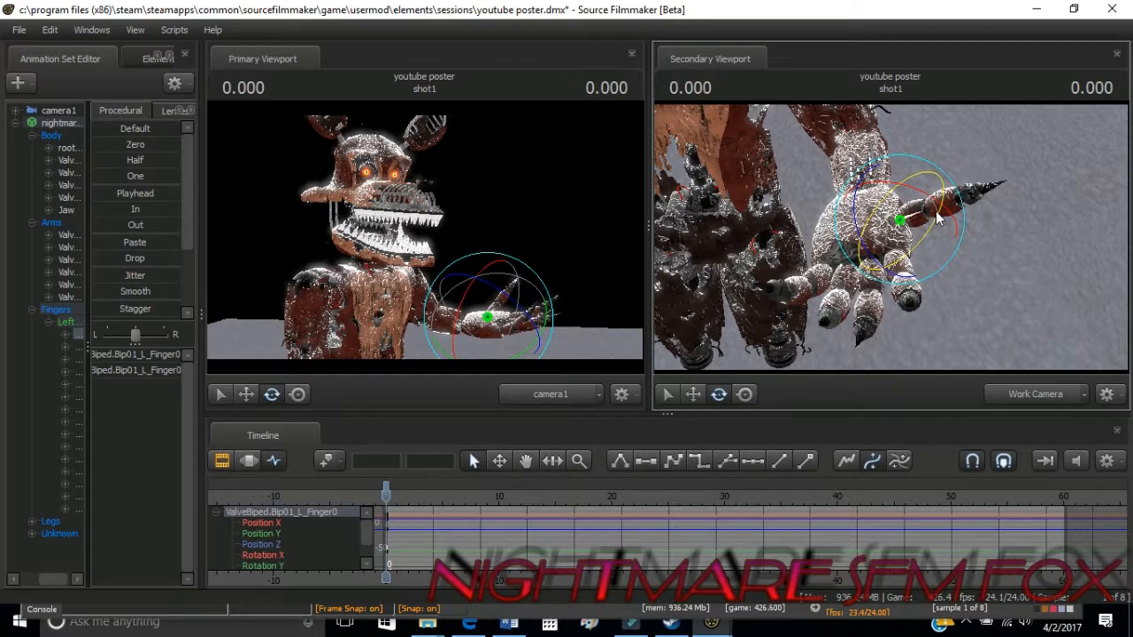
pyautogui.press('ctrl')
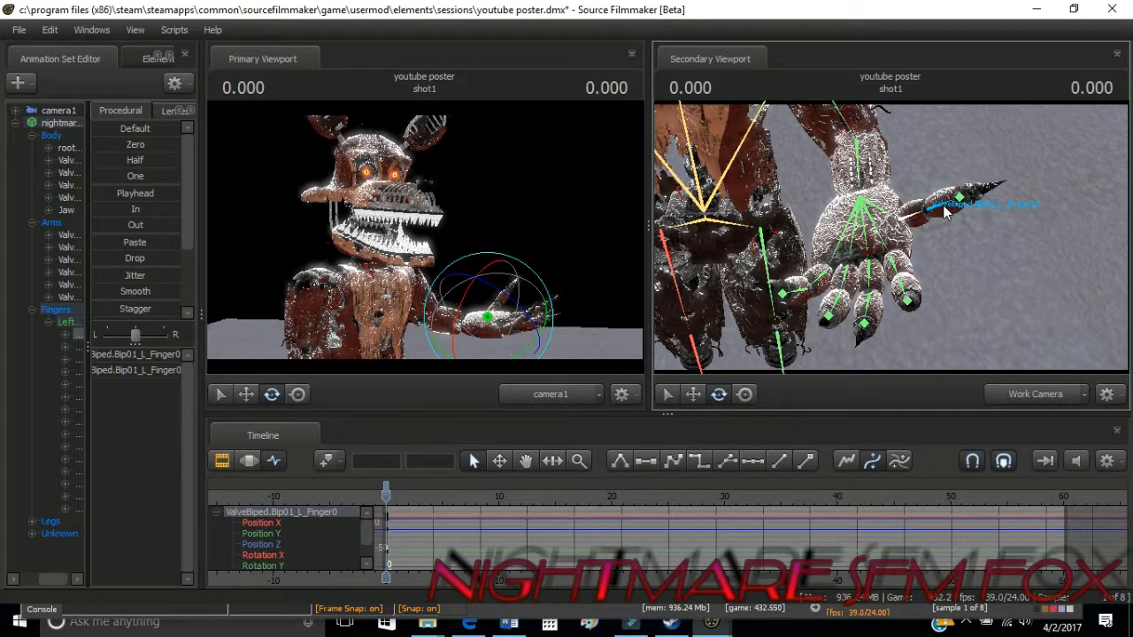
# Bend the left thumb upward using its outer joints L_Finger01 and L_Finger02
pyautogui.keyDown('ctrl'); pyautogui.click(944, 211); pyautogui.keyUp('ctrl')
pyautogui.moveTo(921, 173); pyautogui.dragTo(920, 172)
pyautogui.keyDown('ctrl'); pyautogui.click(919, 156); pyautogui.keyUp('ctrl')
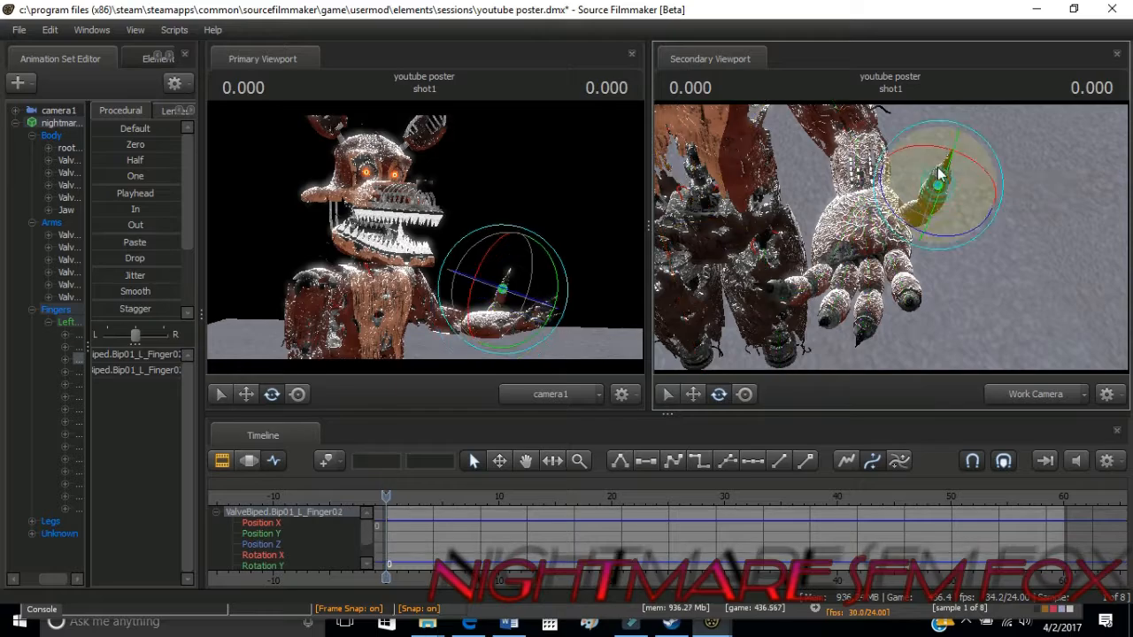
pyautogui.moveTo(843, 278); pyautogui.dragTo(777, 130)
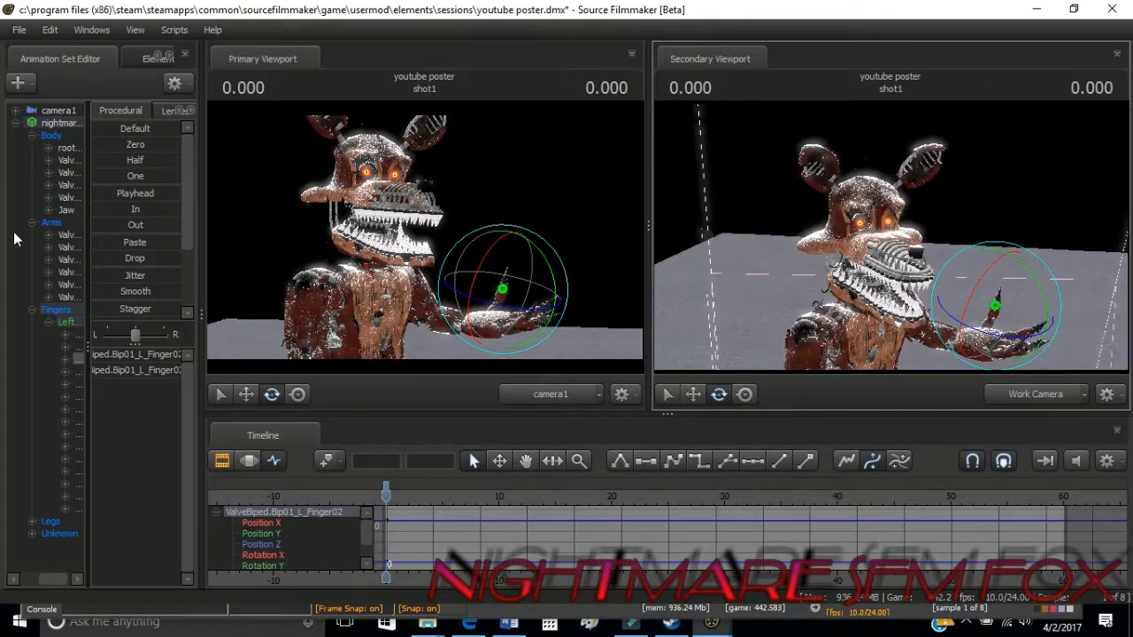
# Collapse the Nightmare Foxy animation set and add an Engine Post Effect clip to the Overlay Effects track in the Clip Editor
pyautogui.click(14, 124)
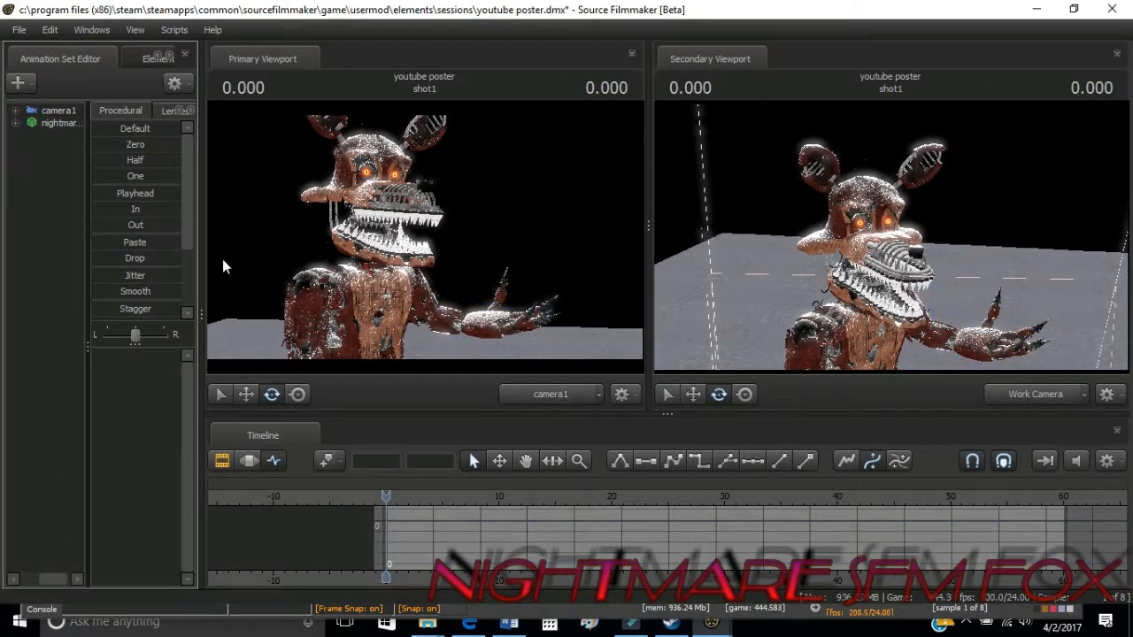
pyautogui.click(229, 462)
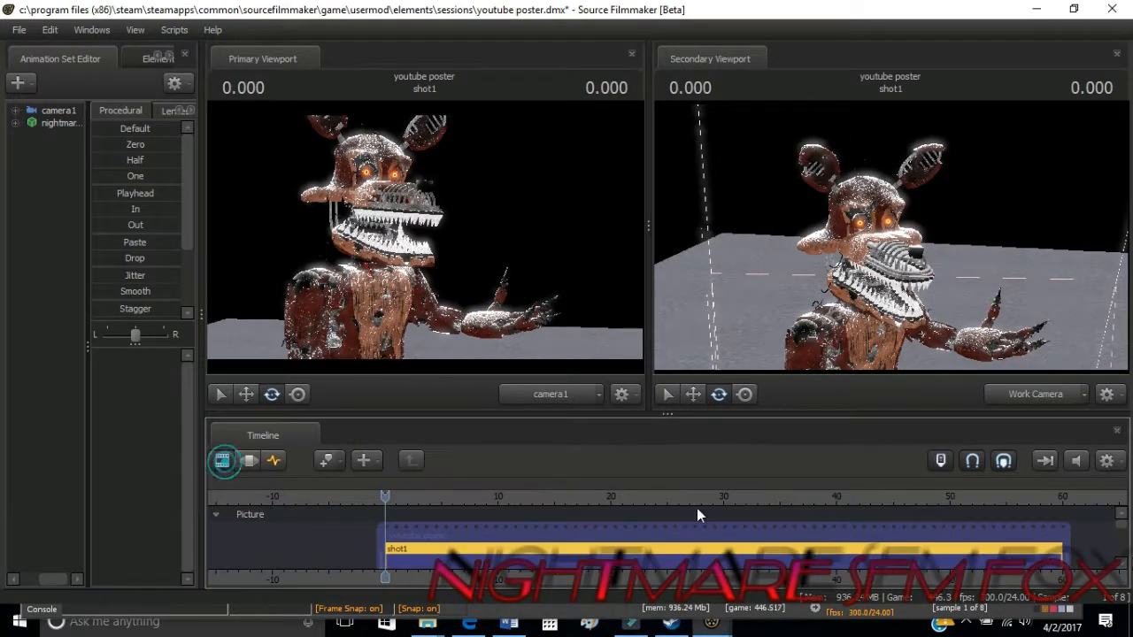
pyautogui.scroll(-3, 1121, 530)
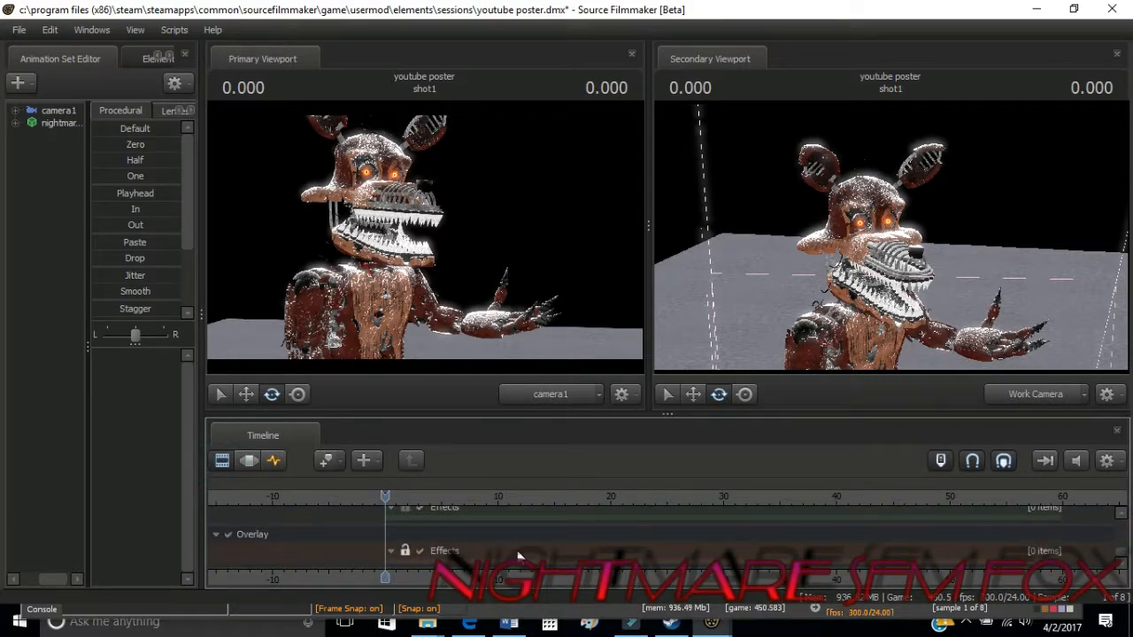
pyautogui.rightClick(449, 552)
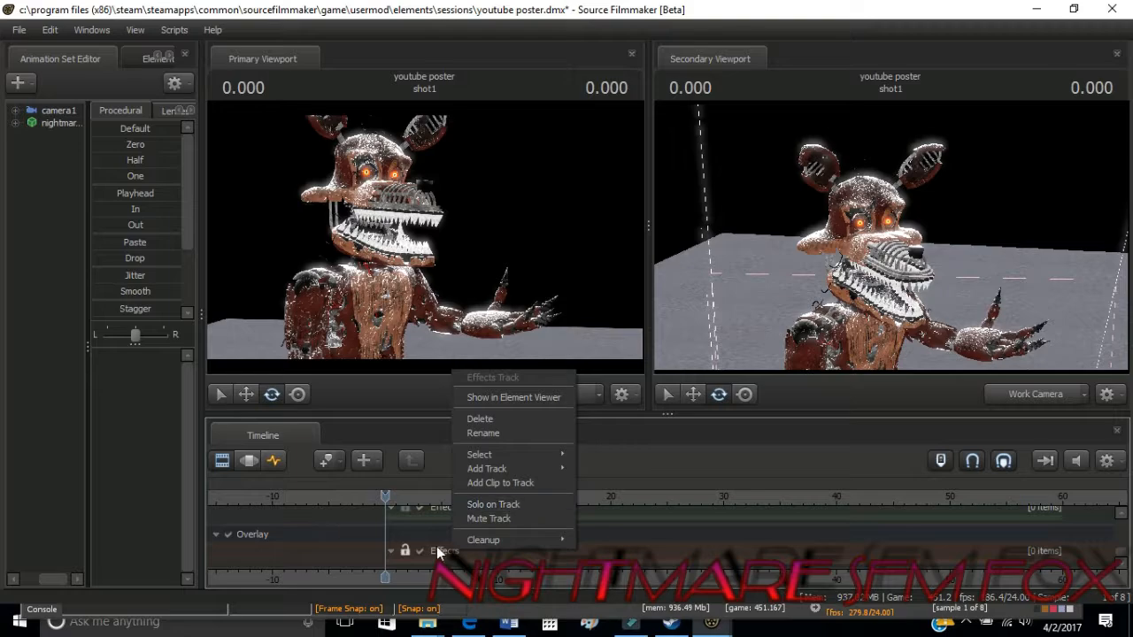
pyautogui.click(478, 484)
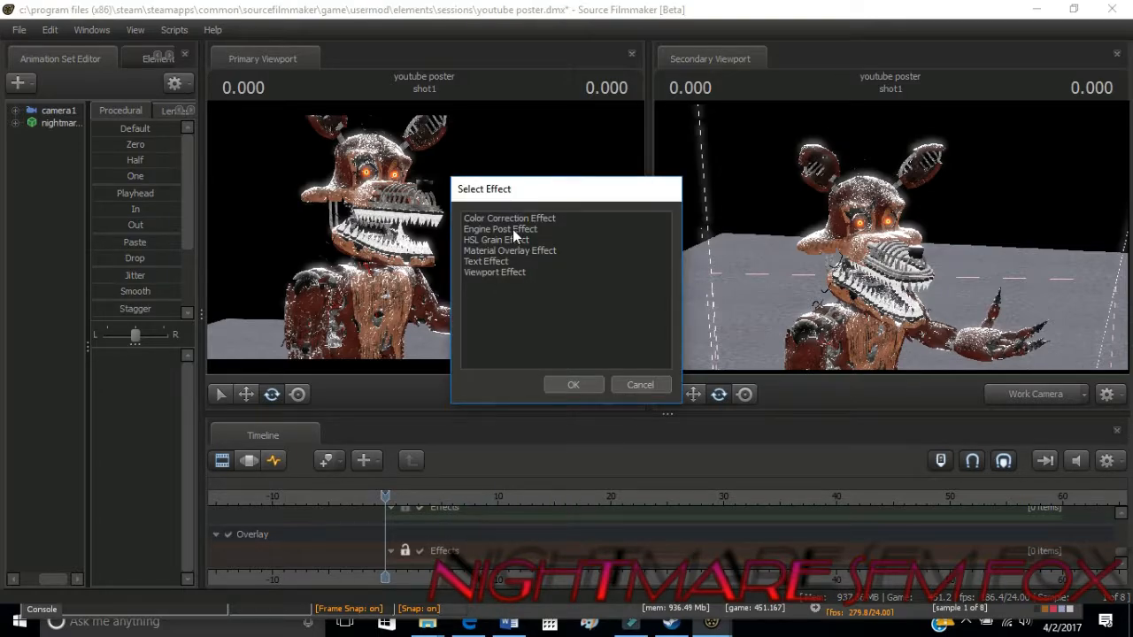
pyautogui.click(512, 229)
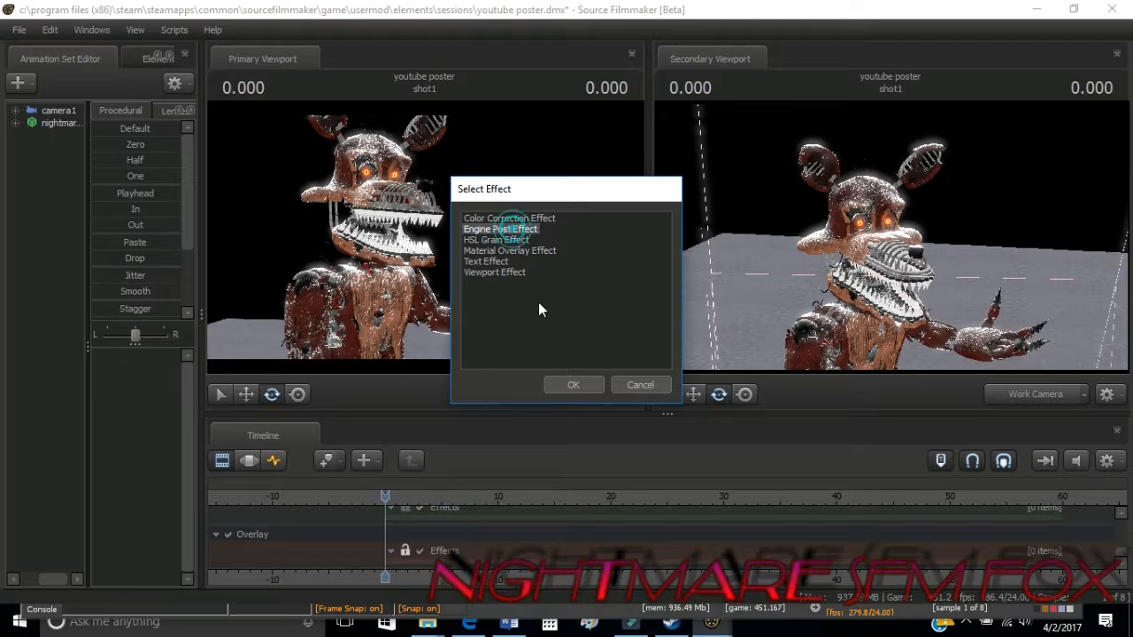
pyautogui.click(573, 385)
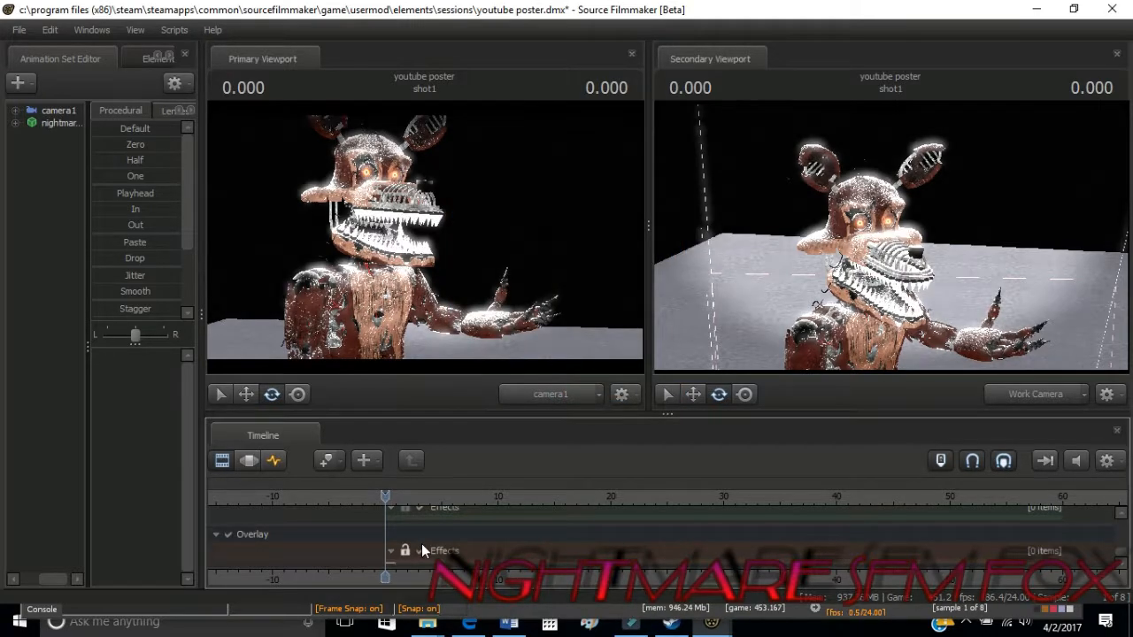
# Show the new effect clip in the Element Viewer, return the timeline to the Graph Editor, and disable the clip's noise
pyautogui.scroll(5, 421, 544)
pyautogui.rightClick(417, 567)
pyautogui.click(469, 397)
pyautogui.click(272, 461)
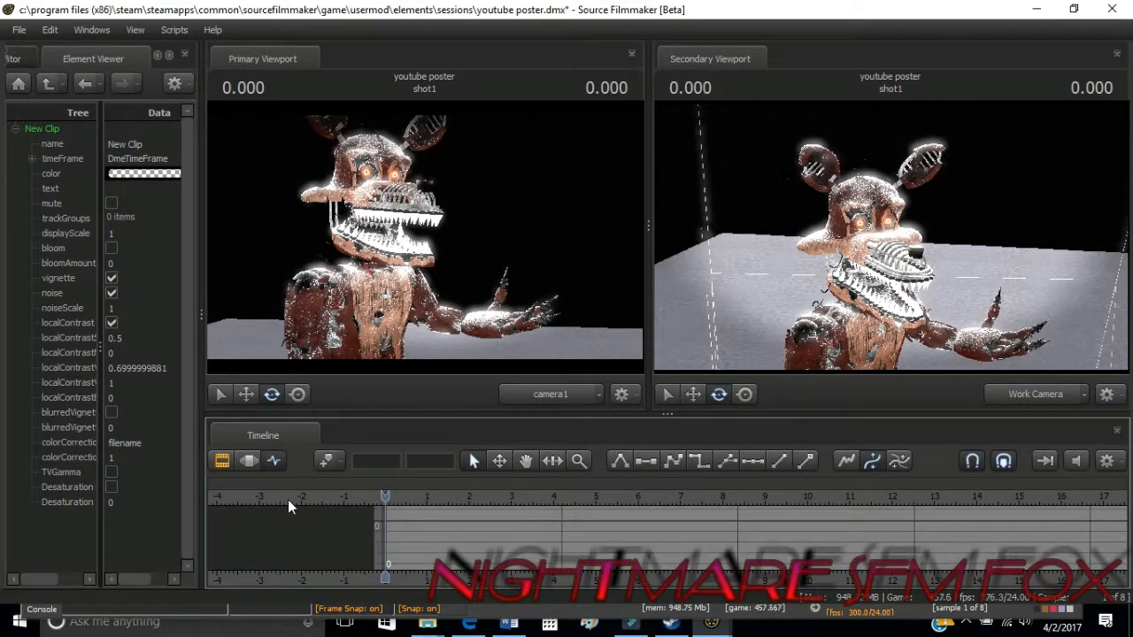
pyautogui.click(111, 294)
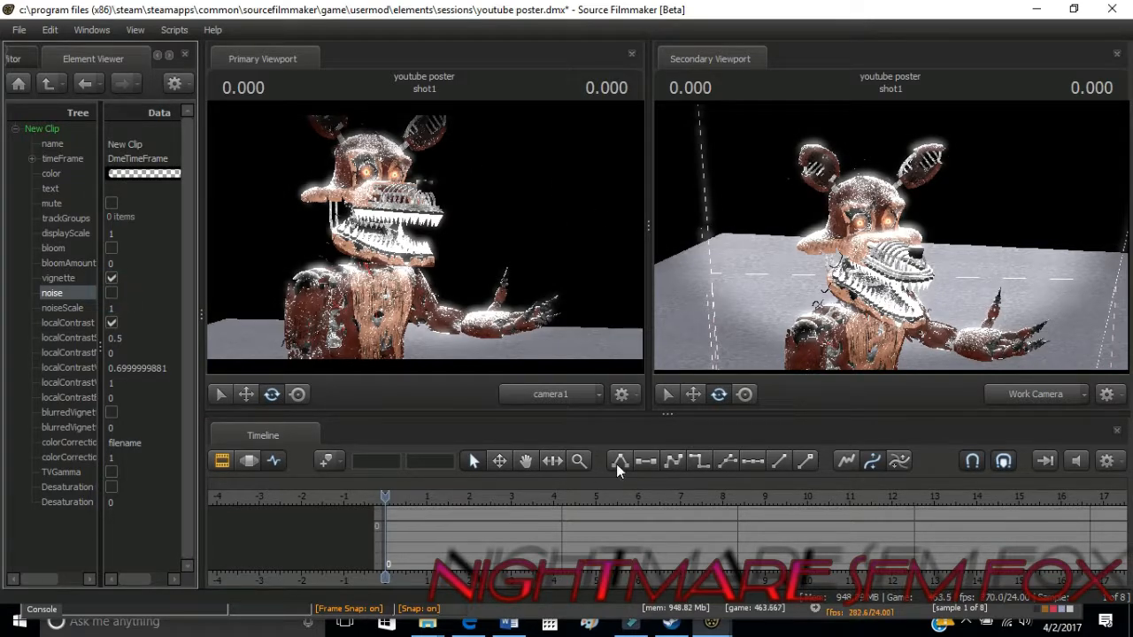
# Enable desaturation on the effect clip with a value of 0.4, and return to the Animation Set Editor
pyautogui.click(111, 488)
pyautogui.doubleClick(113, 502)
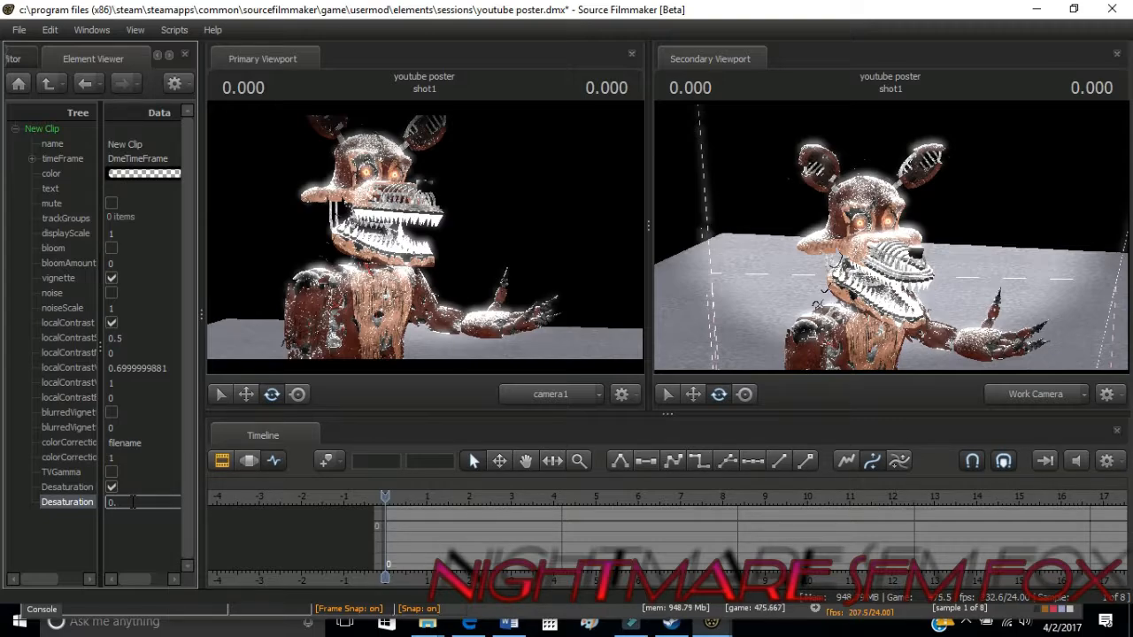
pyautogui.press('Return')
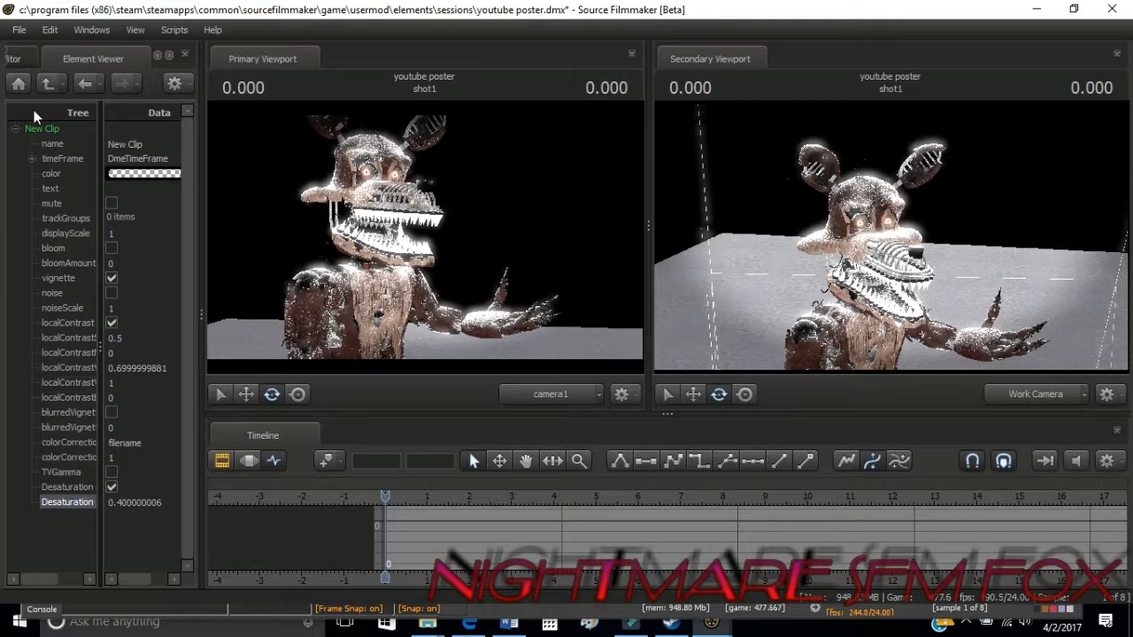
pyautogui.click(14, 58)
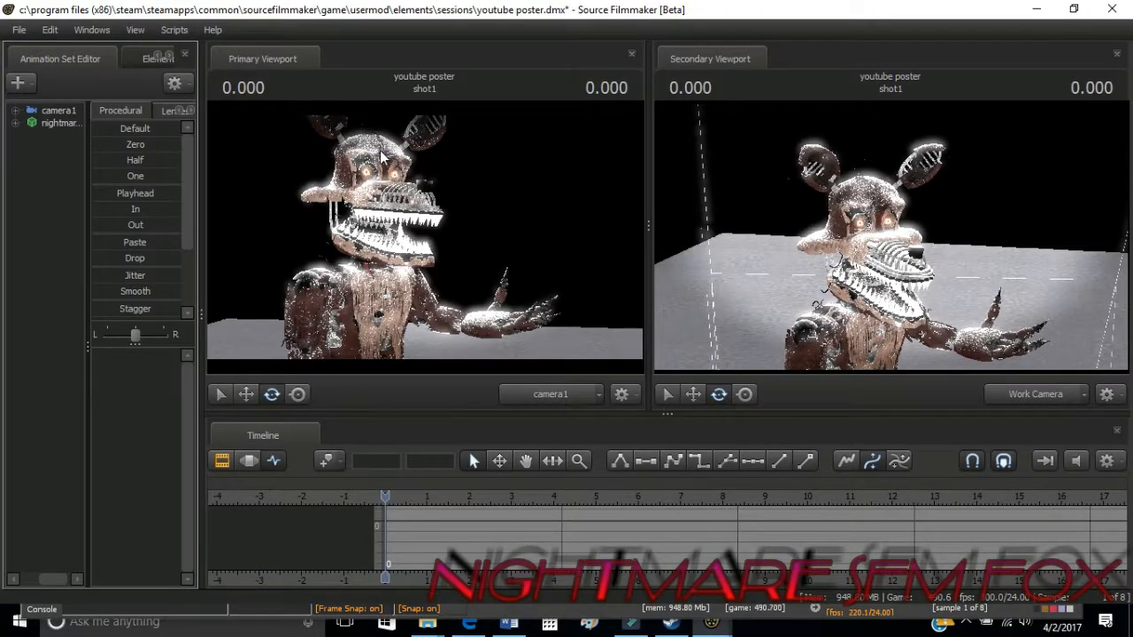
# Switch the viewports to scene lighting and aim the work camera for placing lights
pyautogui.rightClick(383, 157)
pyautogui.click(404, 194)
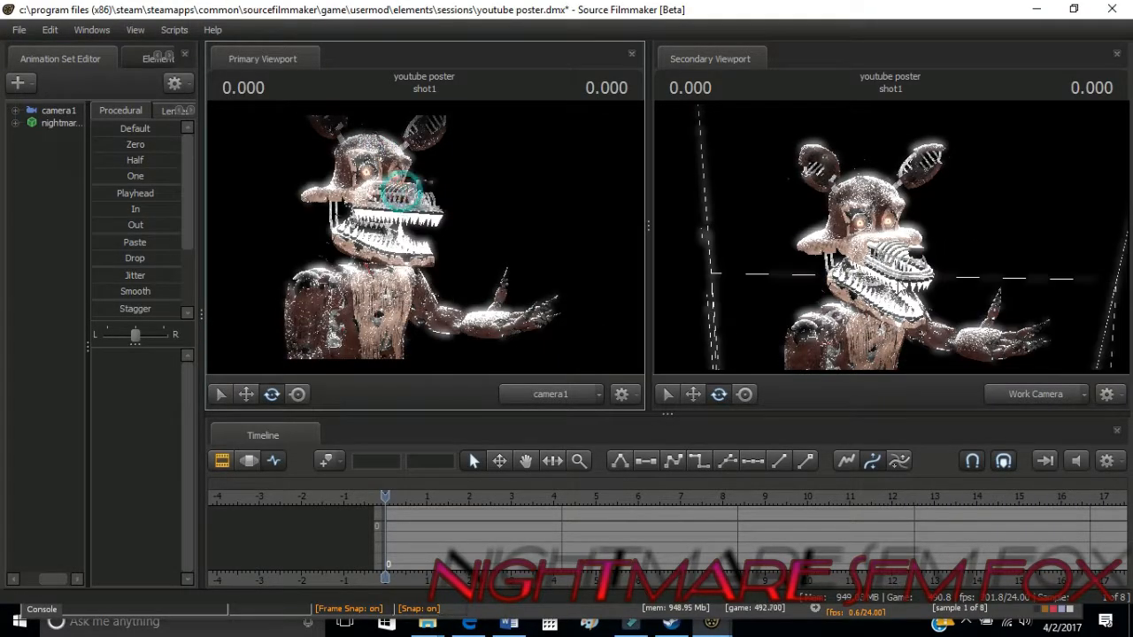
pyautogui.moveTo(903, 279); pyautogui.dragTo(893, 229)
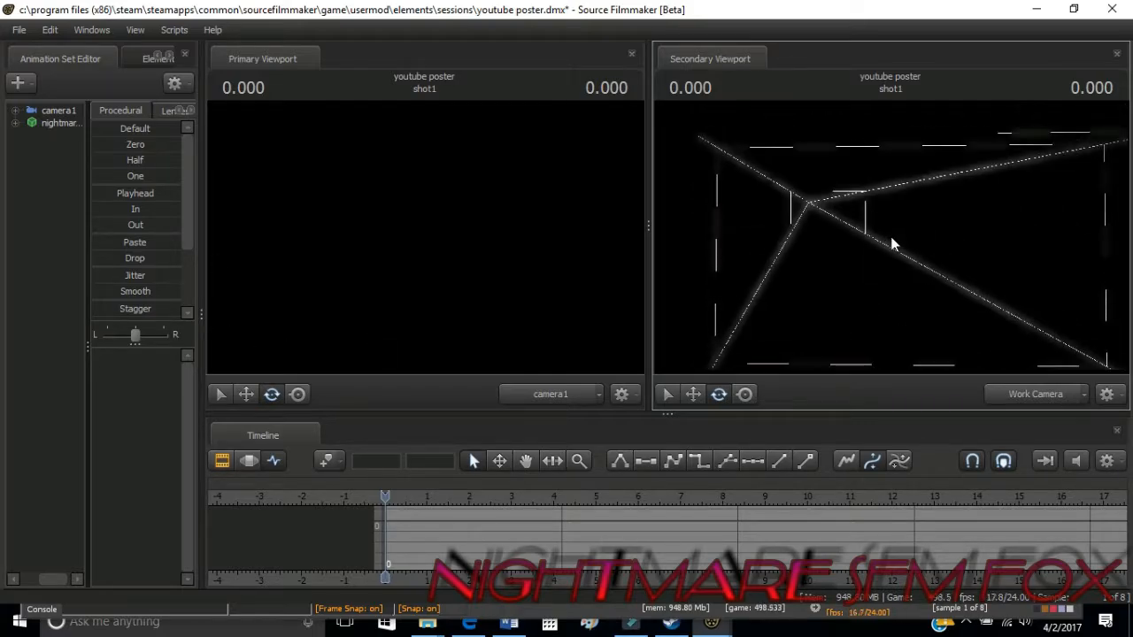
# Create an animation set for a new light and look through that light in the Secondary Viewport
pyautogui.click(19, 82)
pyautogui.click(24, 215)
pyautogui.rightClick(24, 215)
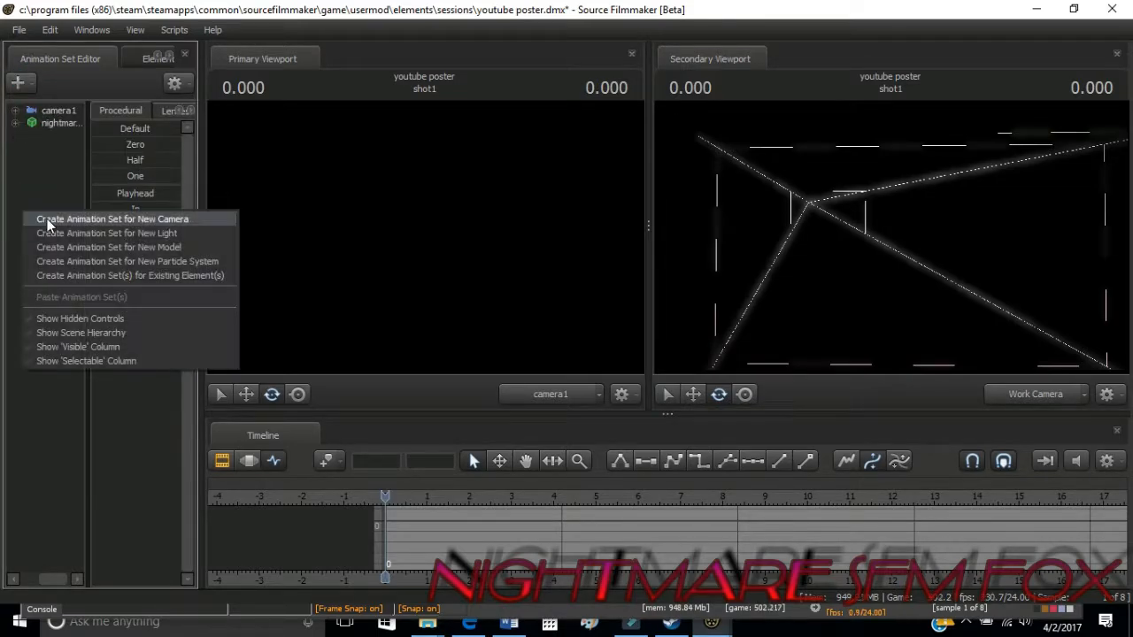
pyautogui.click(57, 228)
pyautogui.click(51, 136)
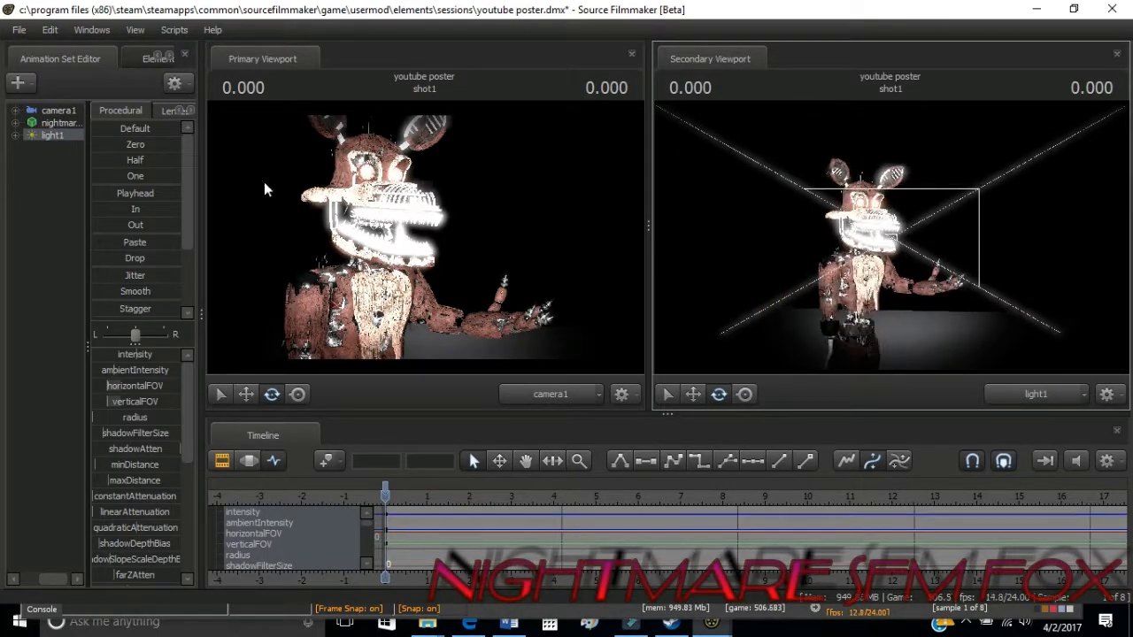
# Lower camera1's toneMapScale to just above its minimum and reduce its bloomScale to the minimum
pyautogui.click(46, 110)
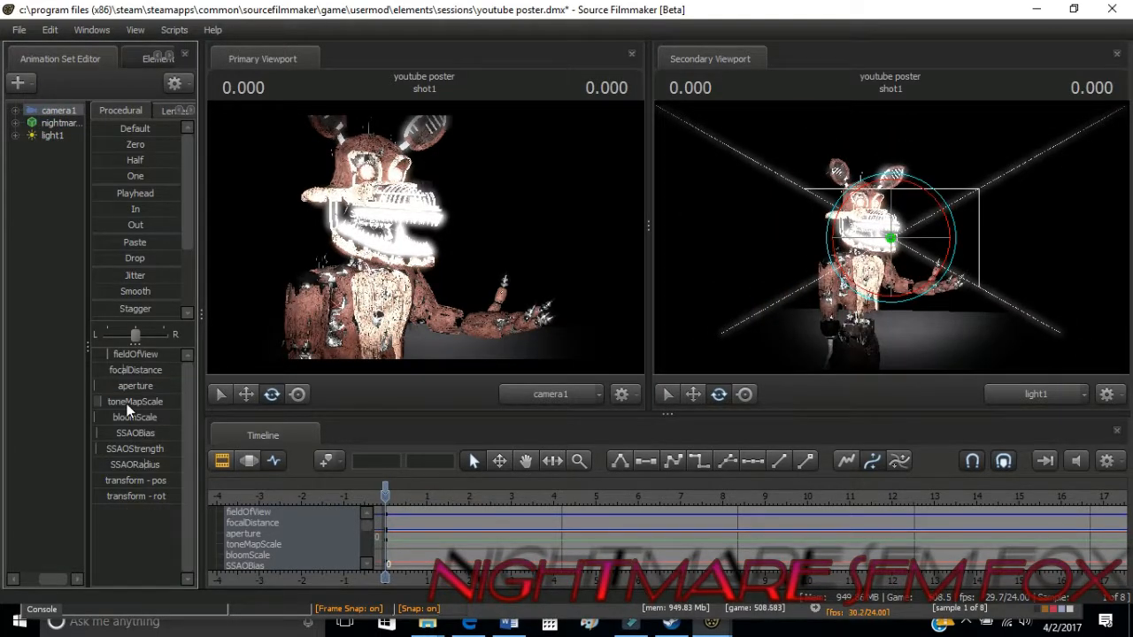
pyautogui.moveTo(127, 403); pyautogui.dragTo(103, 404)
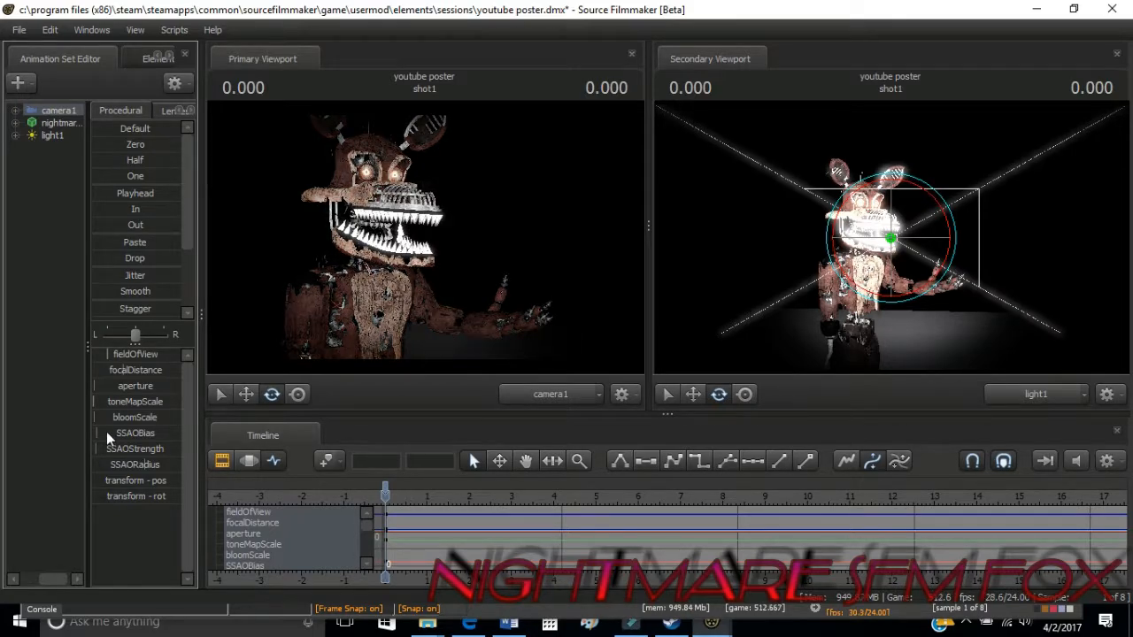
pyautogui.moveTo(106, 418); pyautogui.dragTo(97, 418)
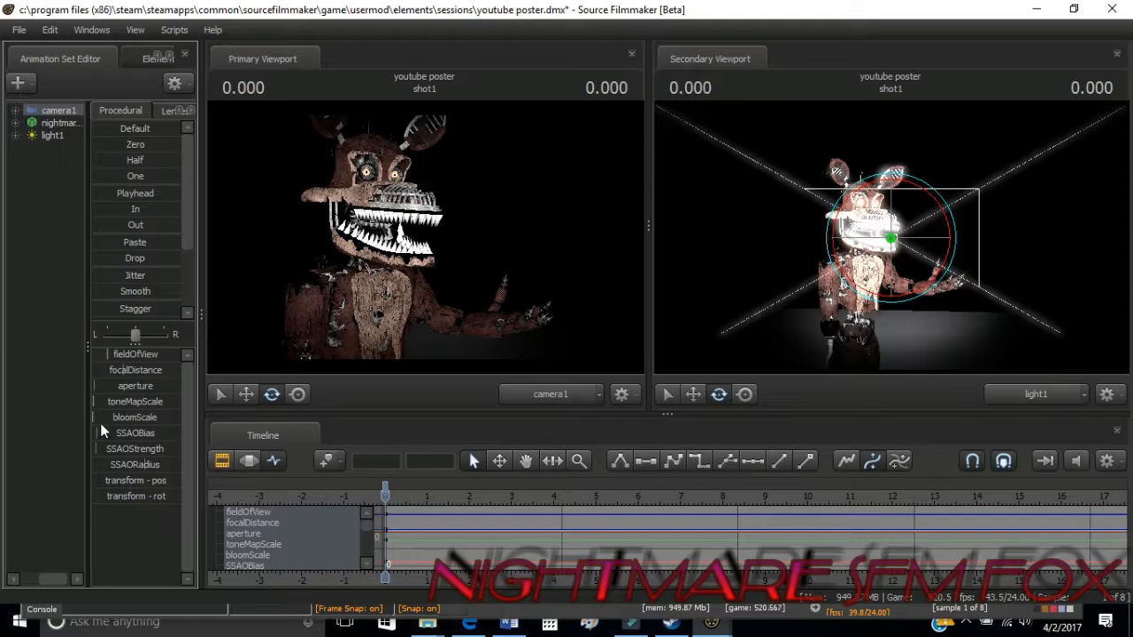
pyautogui.moveTo(91, 416)
pyautogui.mouseDown()
pyautogui.moveTo(119, 417)
pyautogui.moveTo(92, 417)
pyautogui.mouseUp()
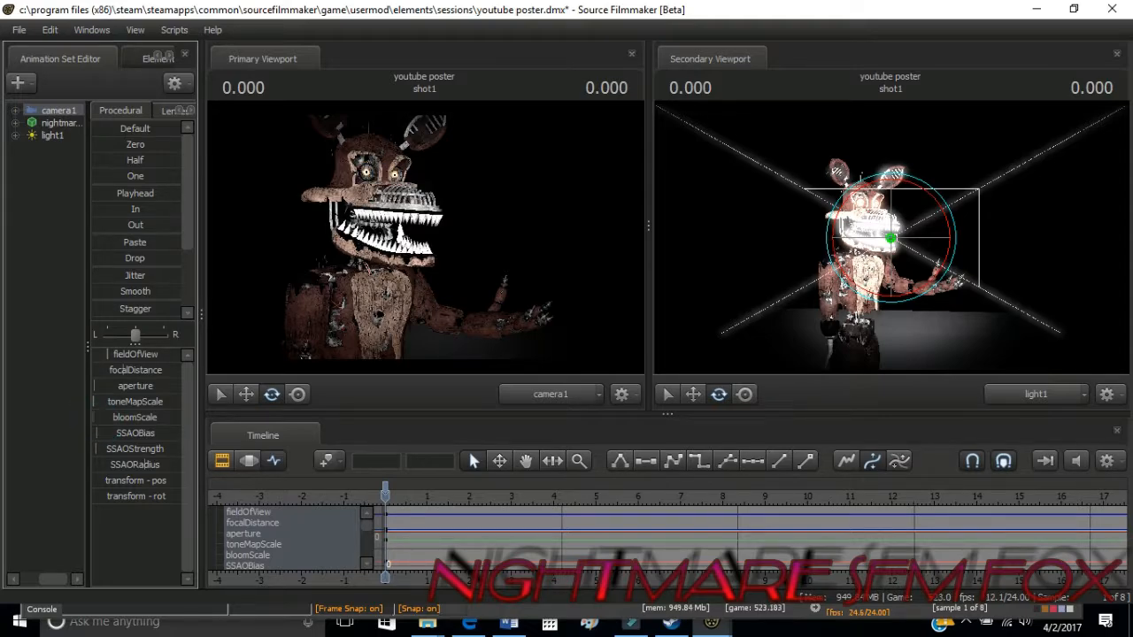
pyautogui.click(38, 134)
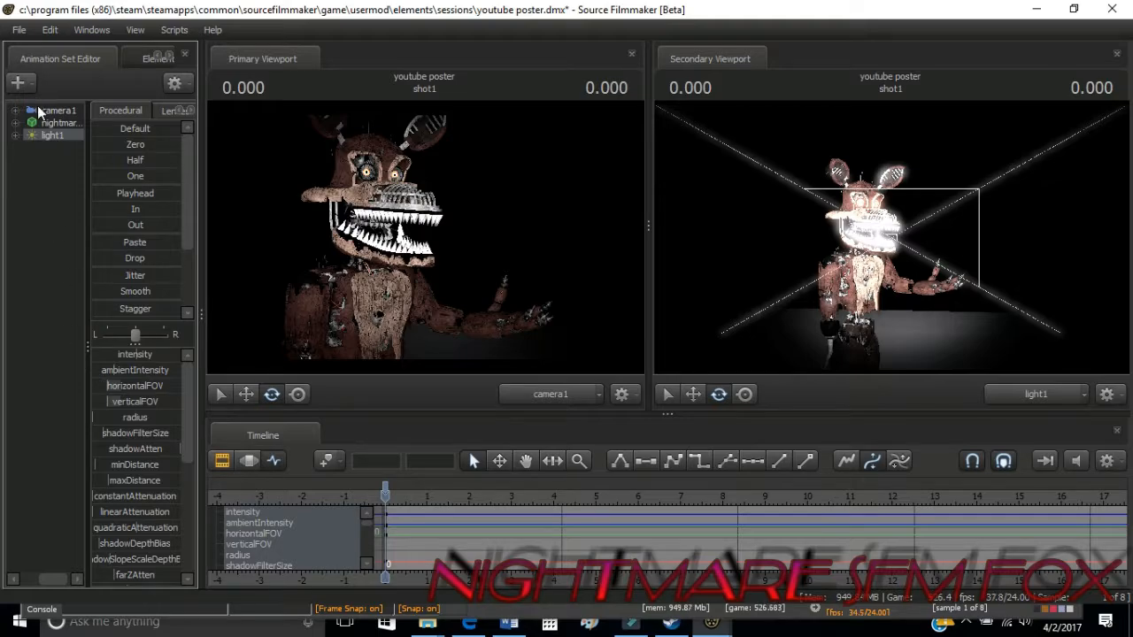
pyautogui.click(38, 110)
pyautogui.moveTo(121, 405); pyautogui.dragTo(117, 404)
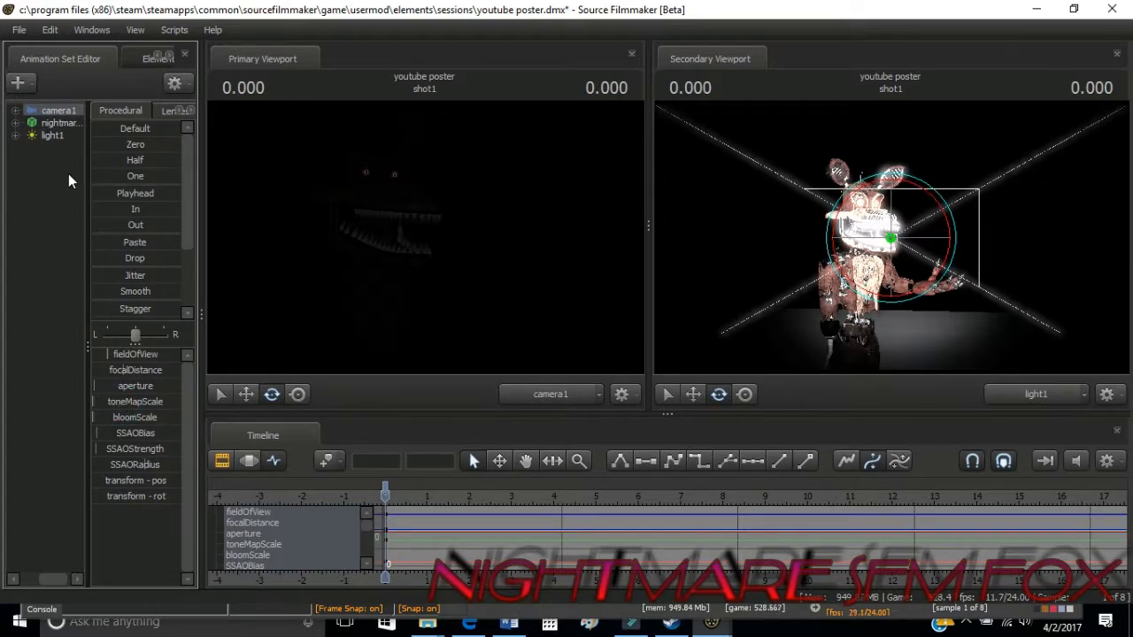
pyautogui.click(93, 403)
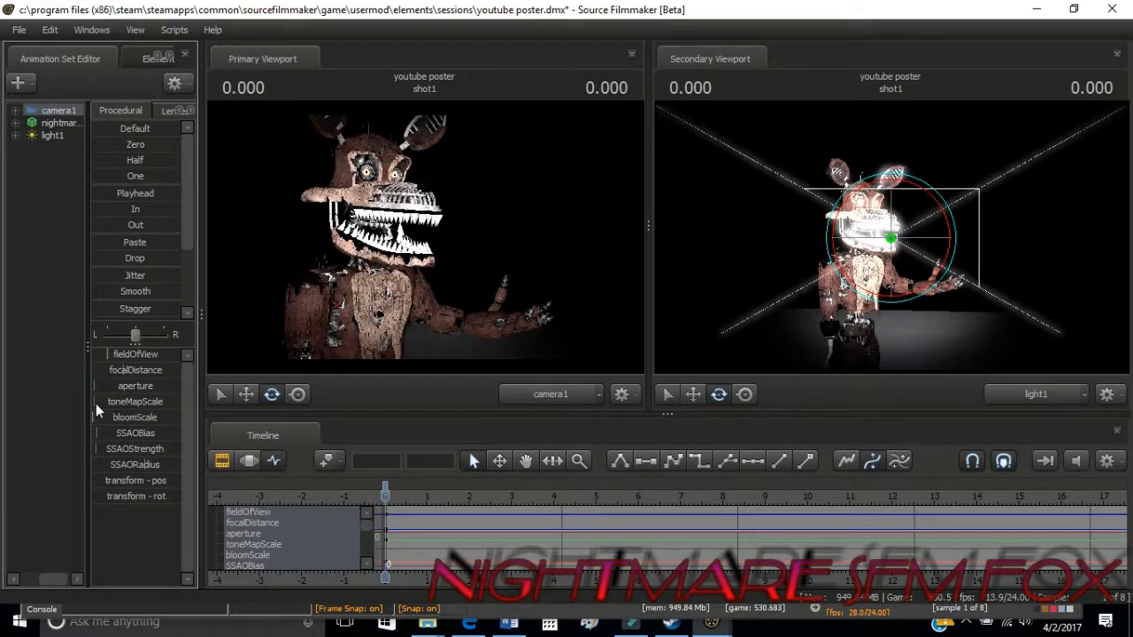
# Aim light1 at Nightmare Foxy, lower its intensity slightly and widen its horizontal and vertical field of view
pyautogui.click(41, 134)
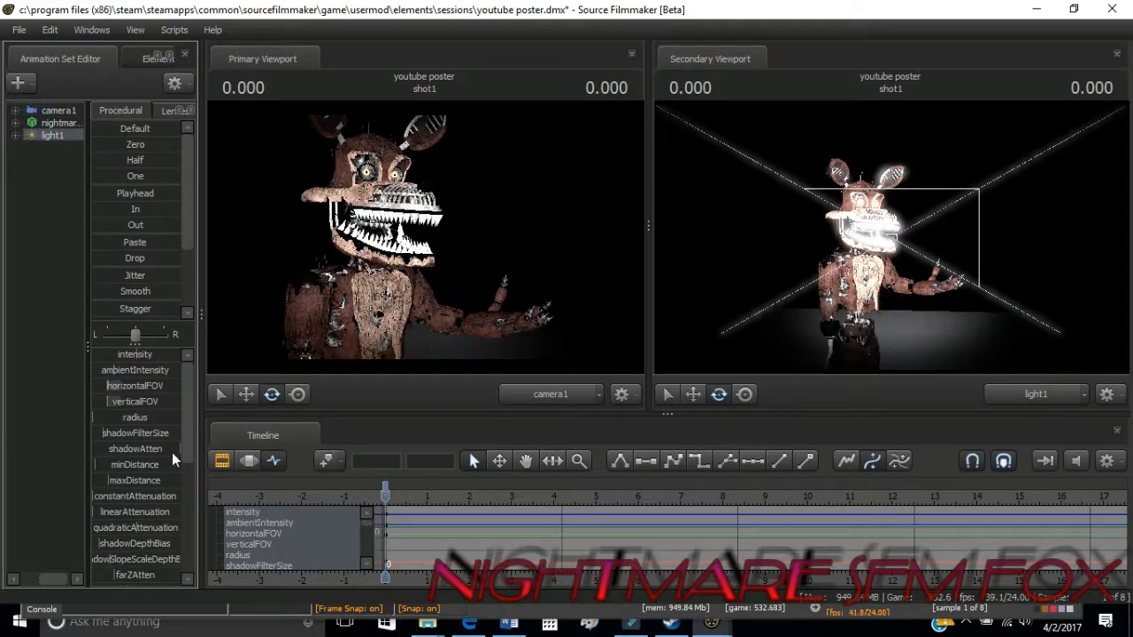
pyautogui.moveTo(1009, 250); pyautogui.dragTo(1009, 263)
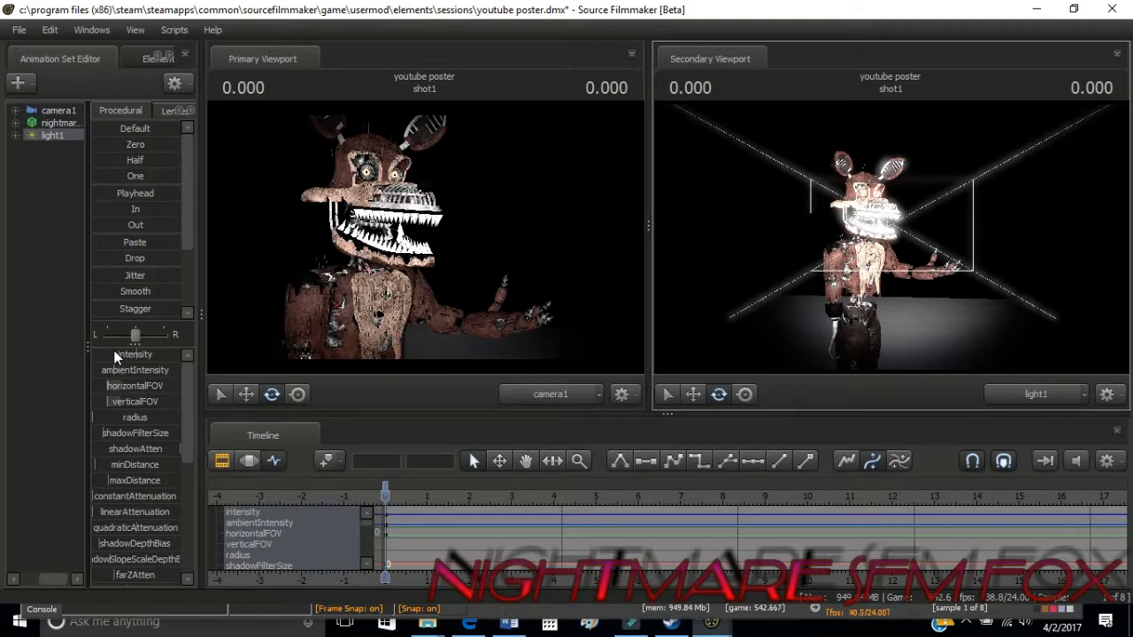
pyautogui.moveTo(141, 354); pyautogui.dragTo(129, 354)
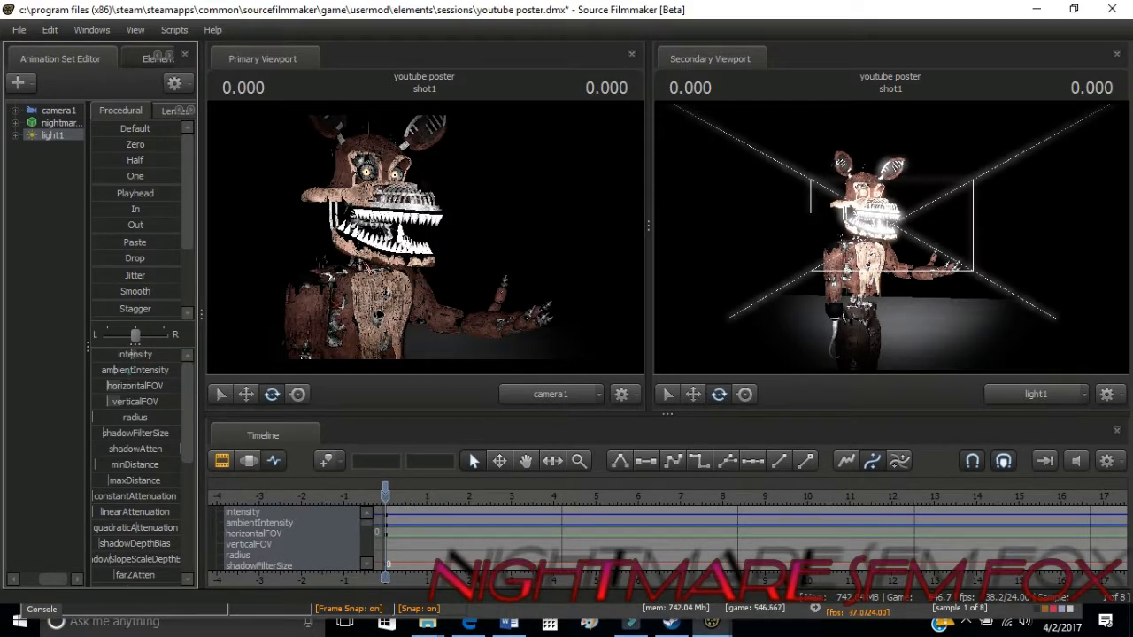
pyautogui.moveTo(131, 374); pyautogui.dragTo(119, 374)
pyautogui.moveTo(784, 324); pyautogui.dragTo(760, 313)
pyautogui.scroll(4, 890, 237)
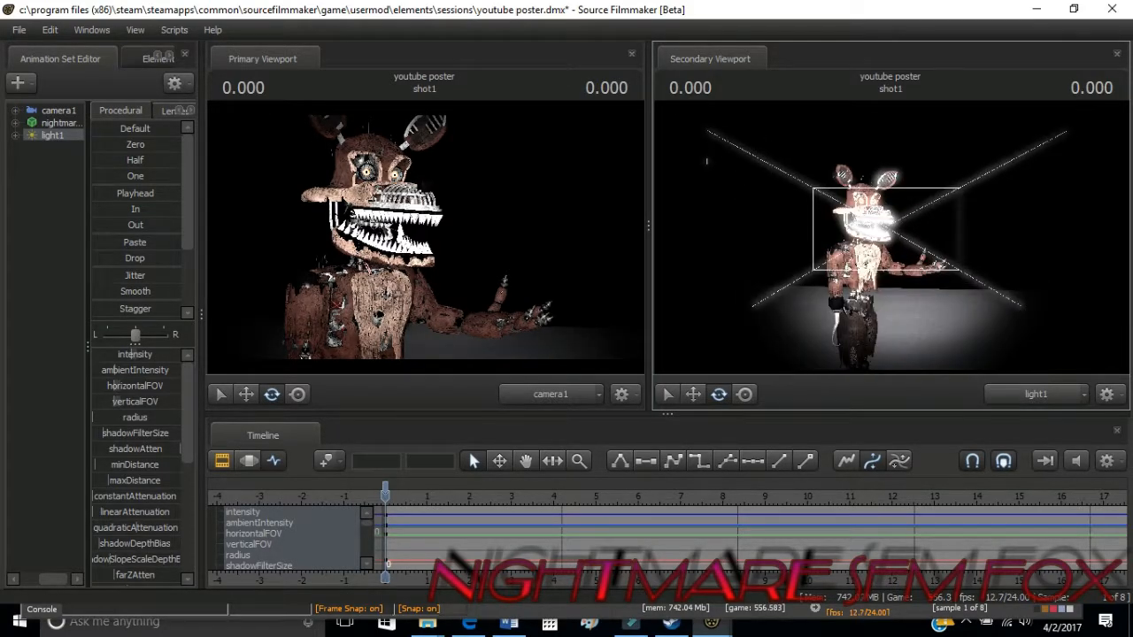
# Reposition light1 so it shines down on Nightmare Foxy, and lower its shadowFilterSize and shadowAtten to their minimums
pyautogui.moveTo(114, 418); pyautogui.dragTo(118, 418)
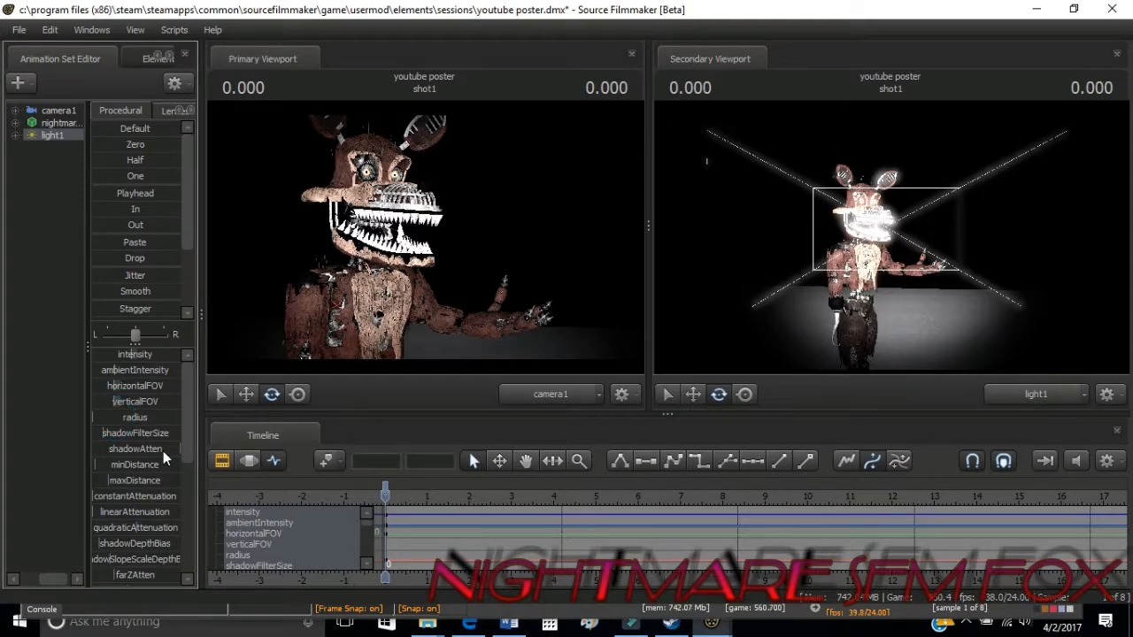
pyautogui.moveTo(857, 313); pyautogui.dragTo(846, 317)
pyautogui.press('w')
pyautogui.press('s')
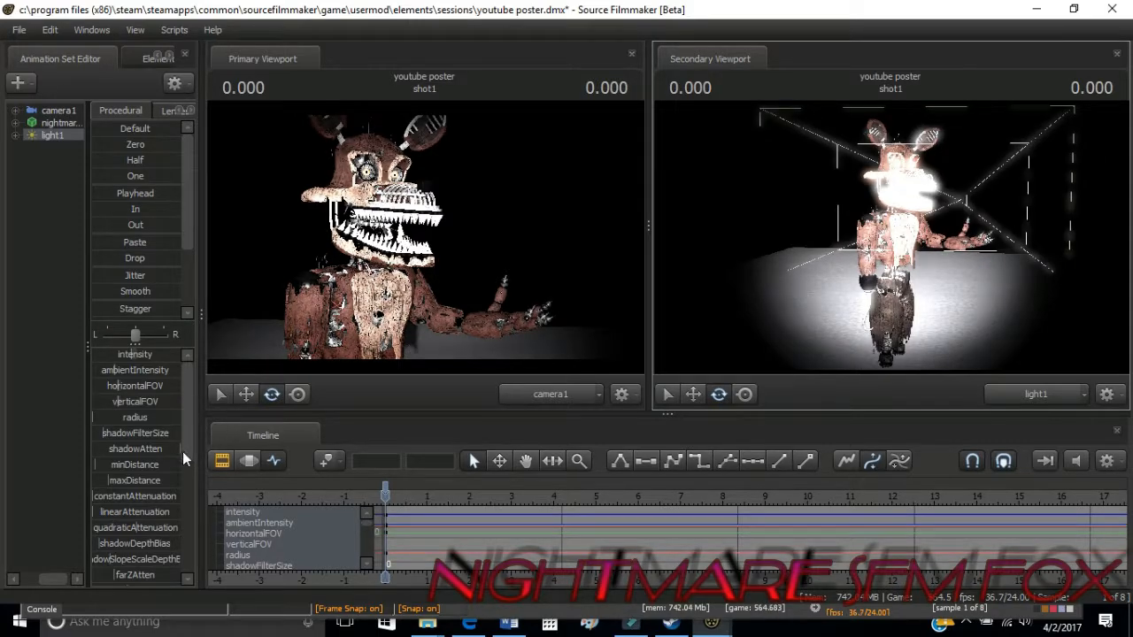
pyautogui.moveTo(116, 433); pyautogui.dragTo(180, 449)
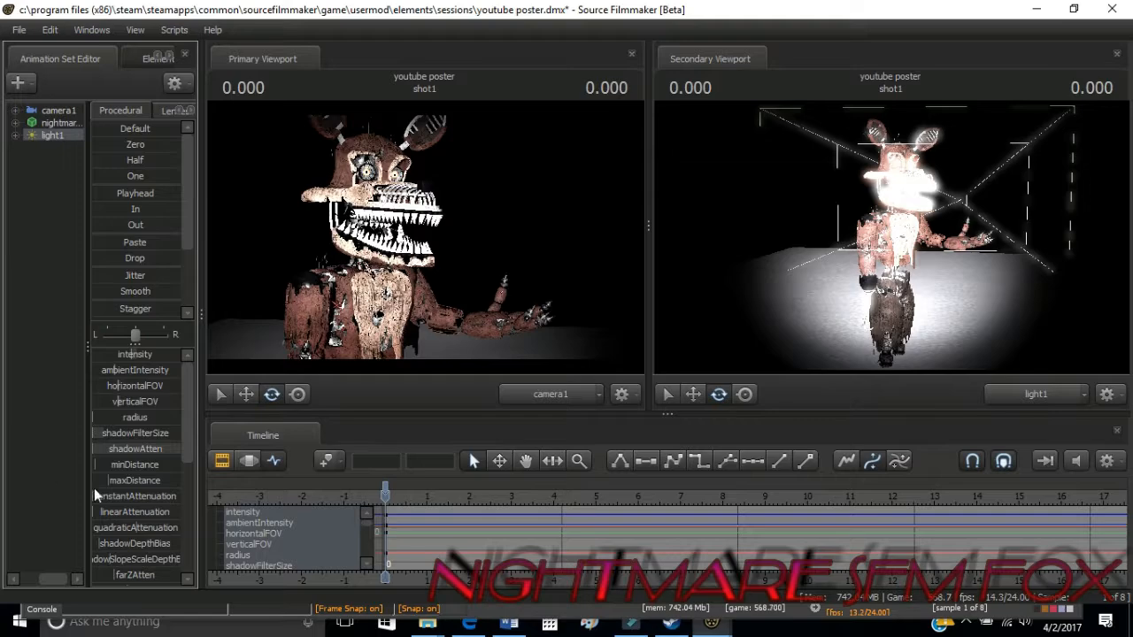
# Try tinting light1 cyan by removing its color_red, and restore its white colour
pyautogui.scroll(-5, 106, 496)
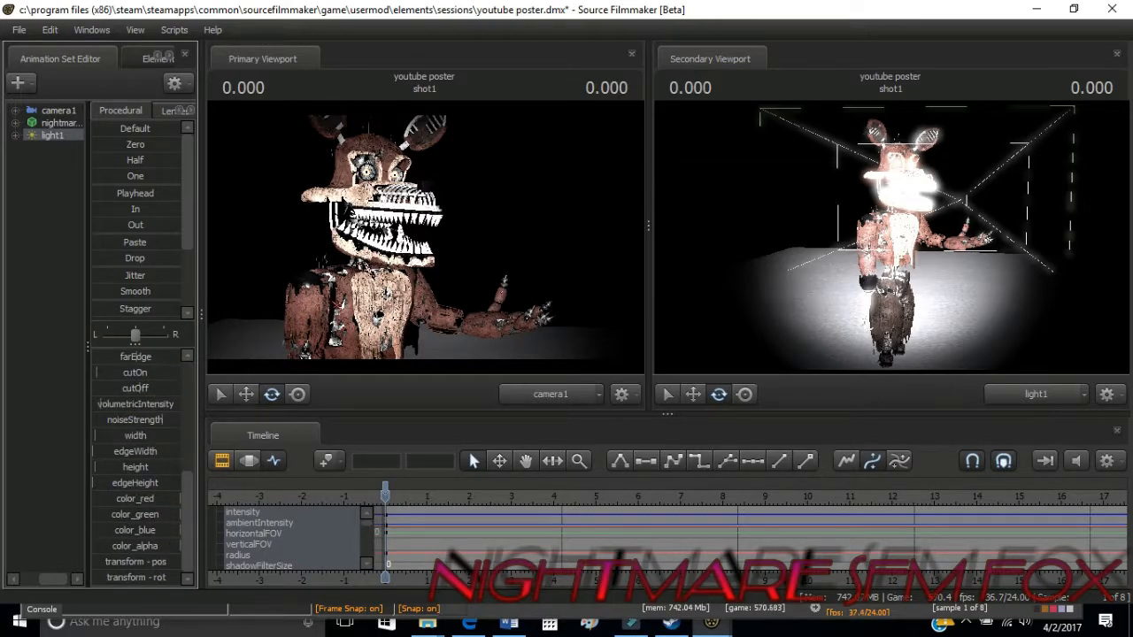
pyautogui.moveTo(169, 503); pyautogui.dragTo(234, 528)
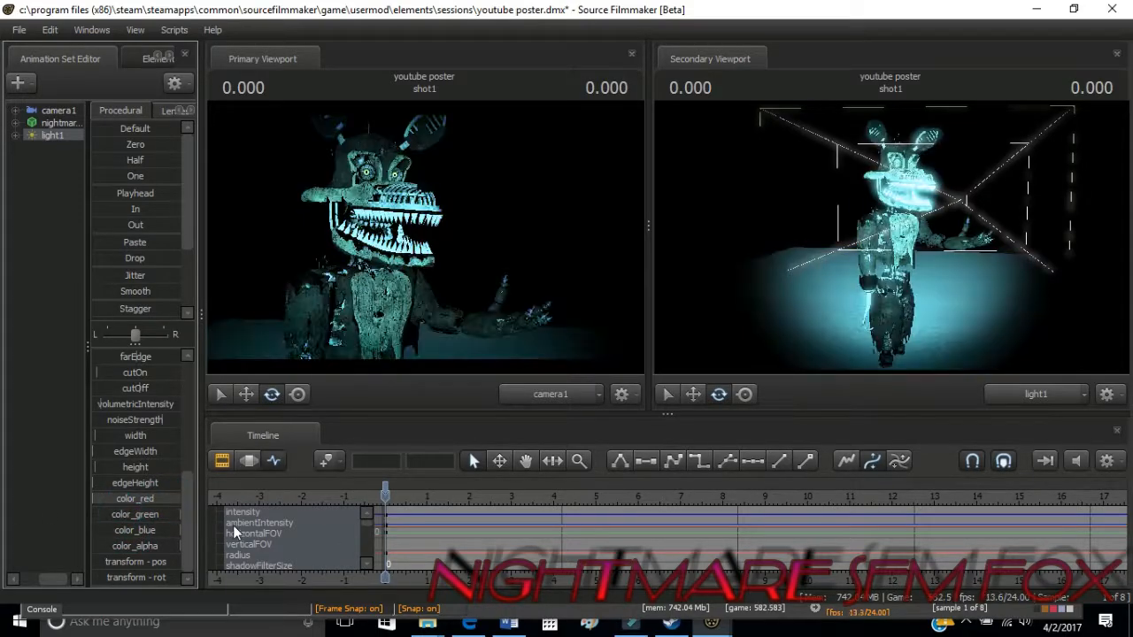
pyautogui.moveTo(157, 531)
pyautogui.mouseDown()
pyautogui.moveTo(100, 532)
pyautogui.moveTo(162, 531)
pyautogui.moveTo(102, 516)
pyautogui.moveTo(100, 529)
pyautogui.moveTo(211, 531)
pyautogui.moveTo(201, 516)
pyautogui.moveTo(154, 511)
pyautogui.mouseUp()
pyautogui.moveTo(113, 504); pyautogui.dragTo(140, 499)
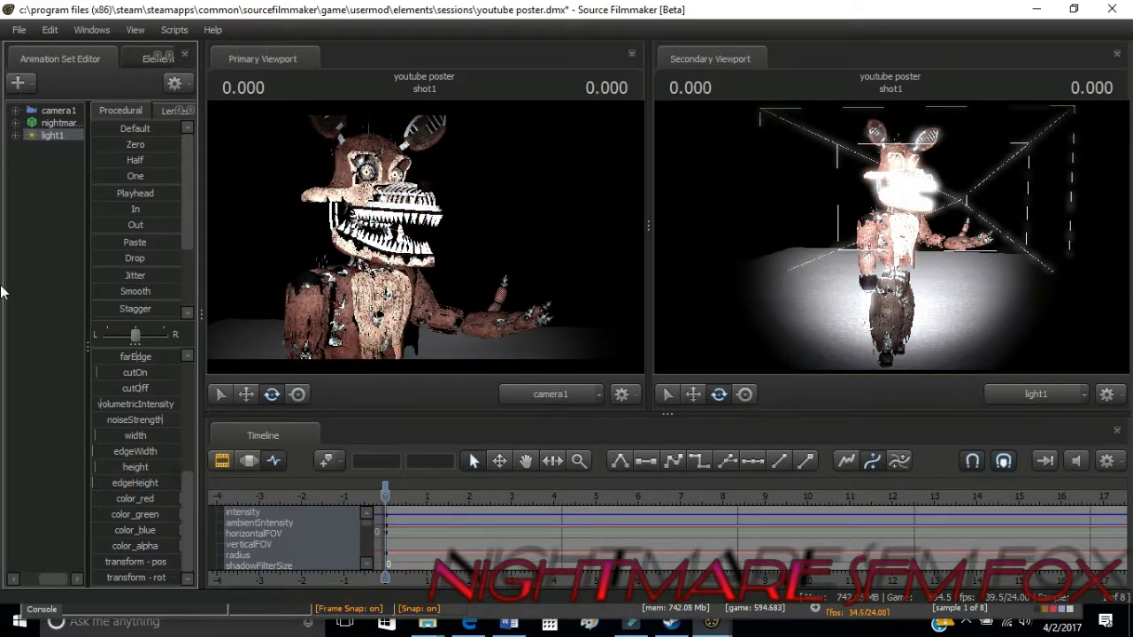
# Lower light1's intensity strongly, set the effect clip's desaturation value to 0.7, and return to the Animation Set Editor
pyautogui.scroll(5, 160, 417)
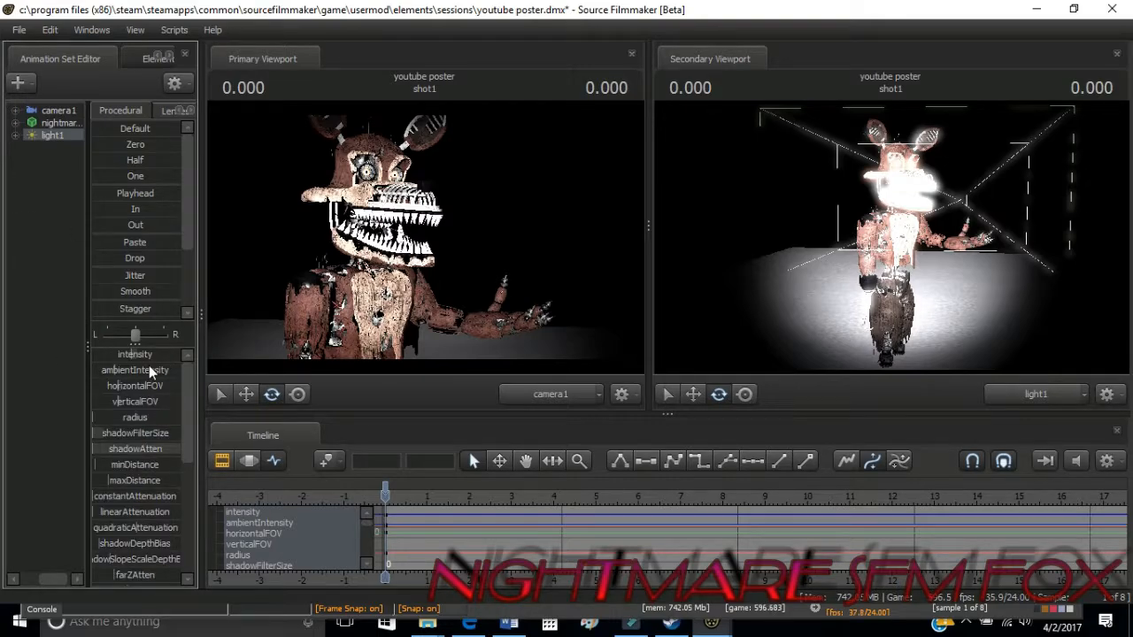
pyautogui.moveTo(118, 352); pyautogui.dragTo(96, 355)
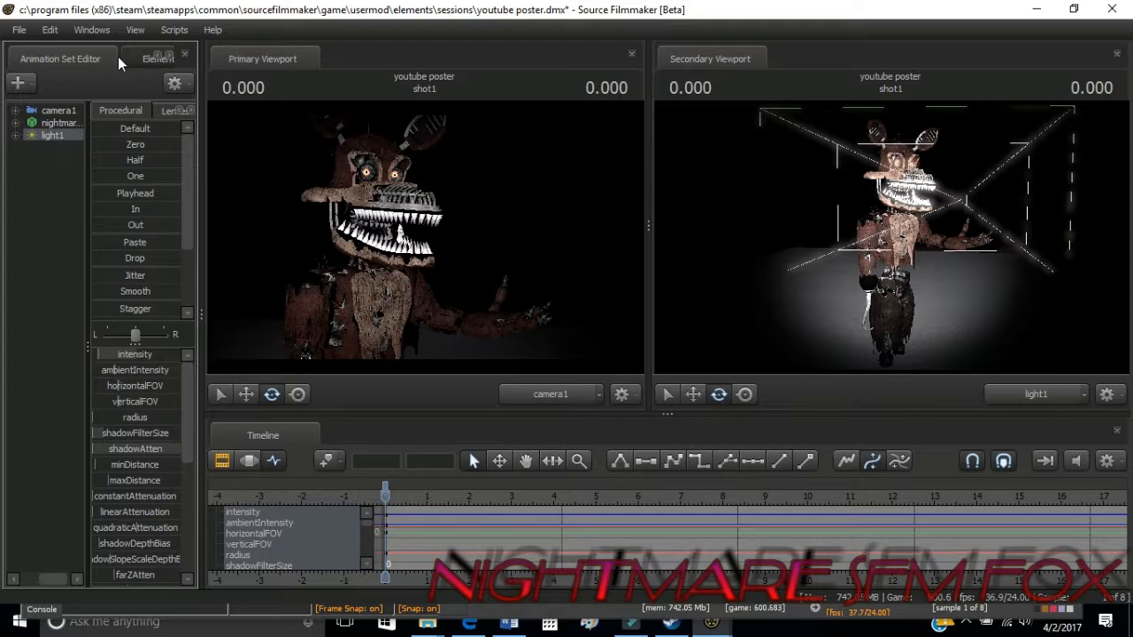
pyautogui.click(146, 59)
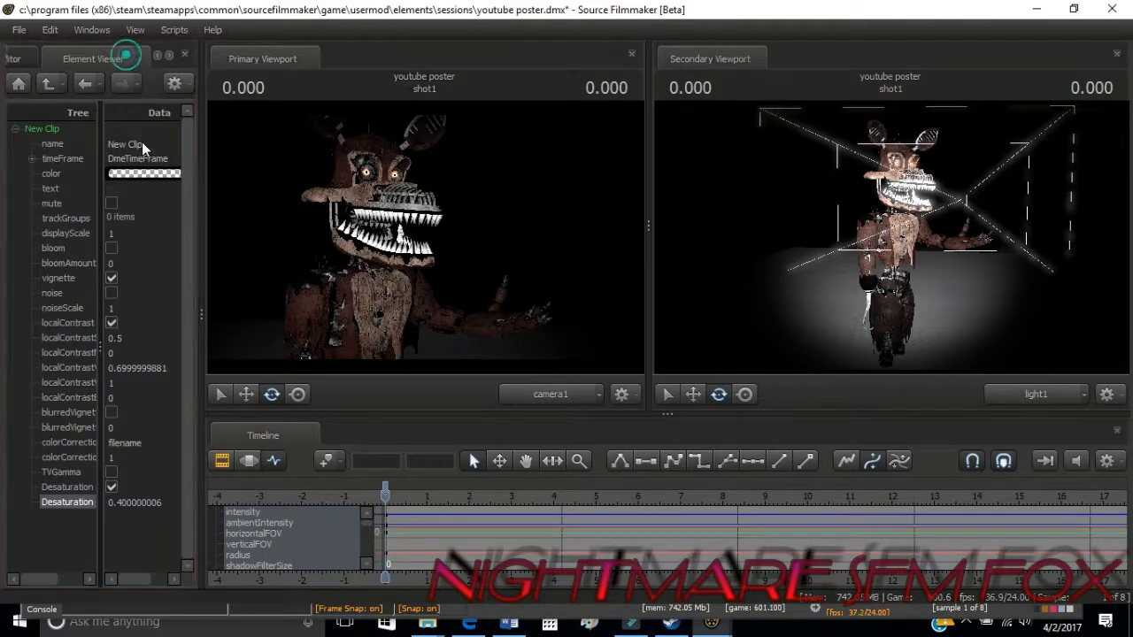
pyautogui.doubleClick(124, 502)
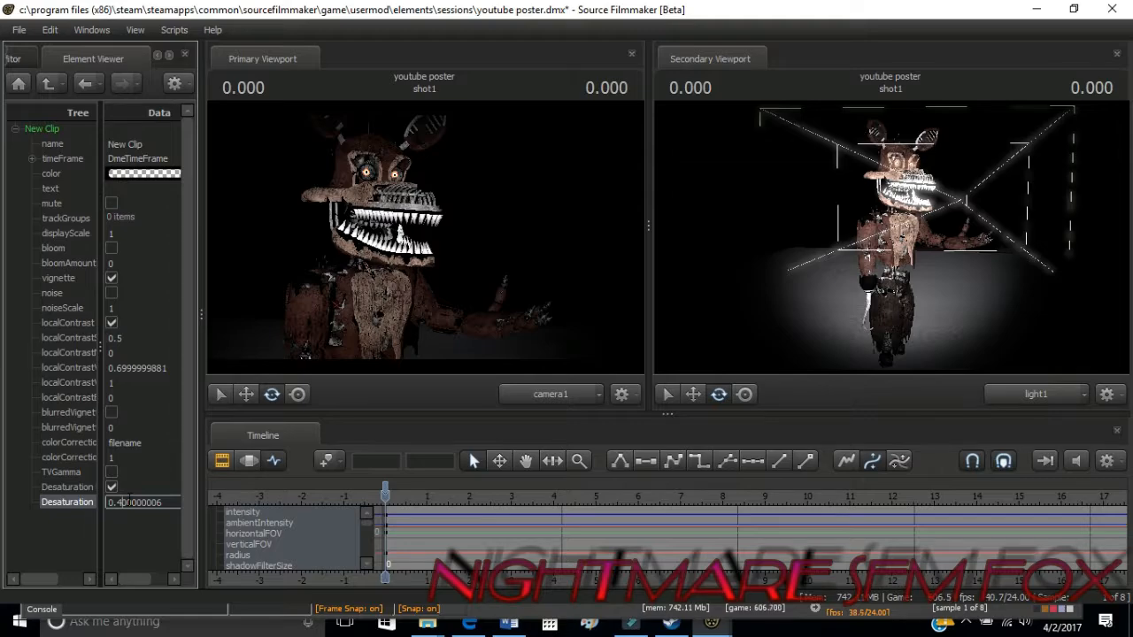
pyautogui.press('Return')
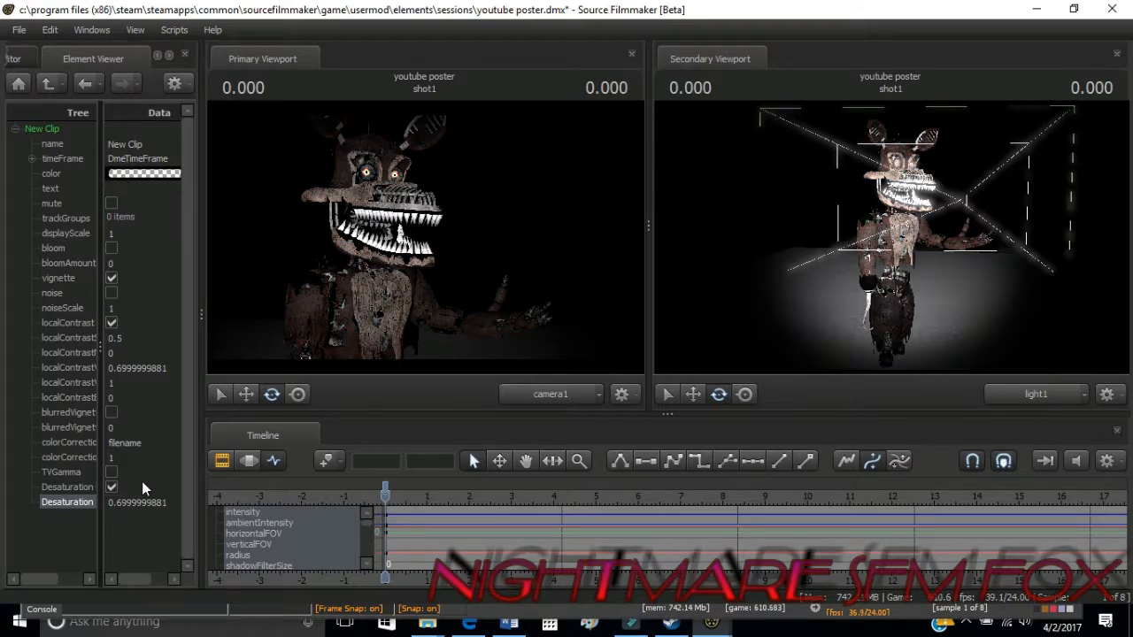
pyautogui.click(16, 60)
pyautogui.click(46, 118)
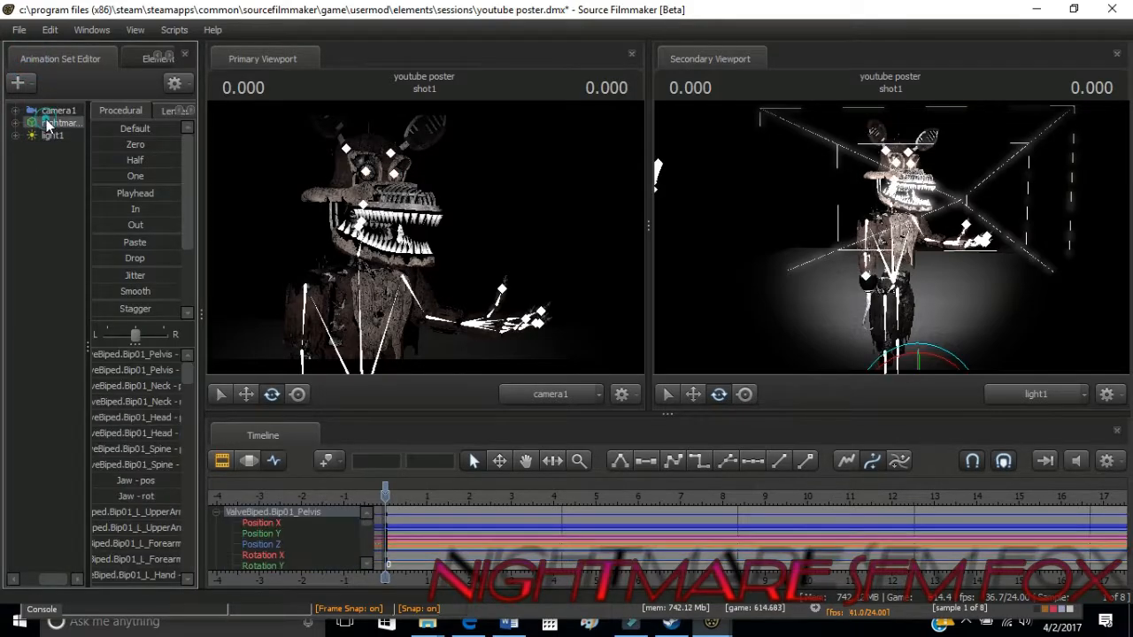
pyautogui.click(51, 110)
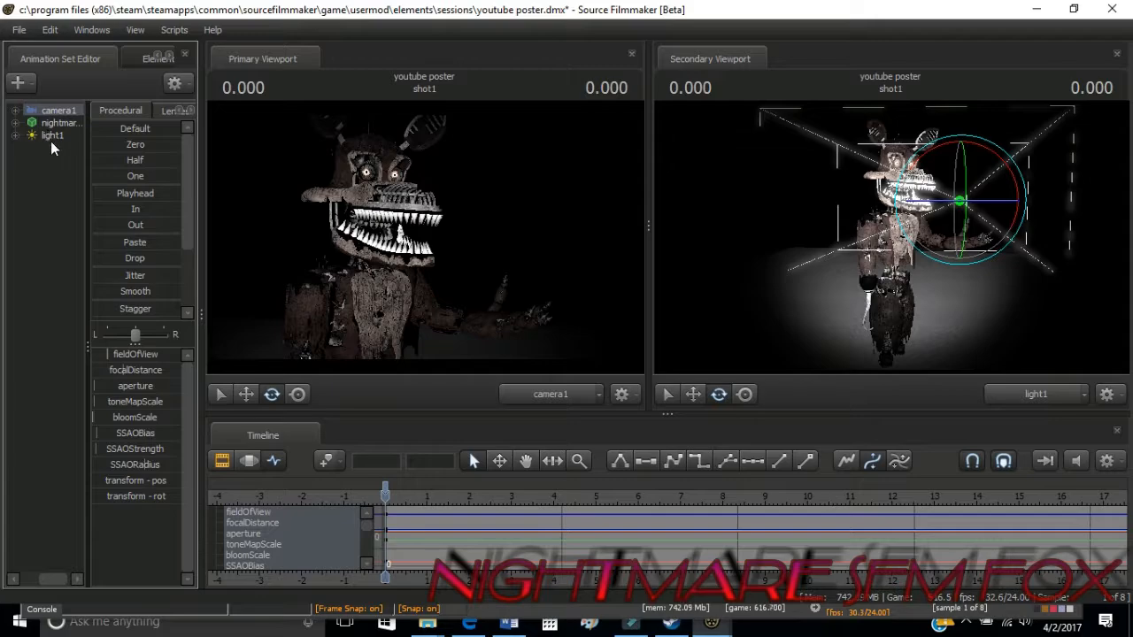
pyautogui.click(38, 158)
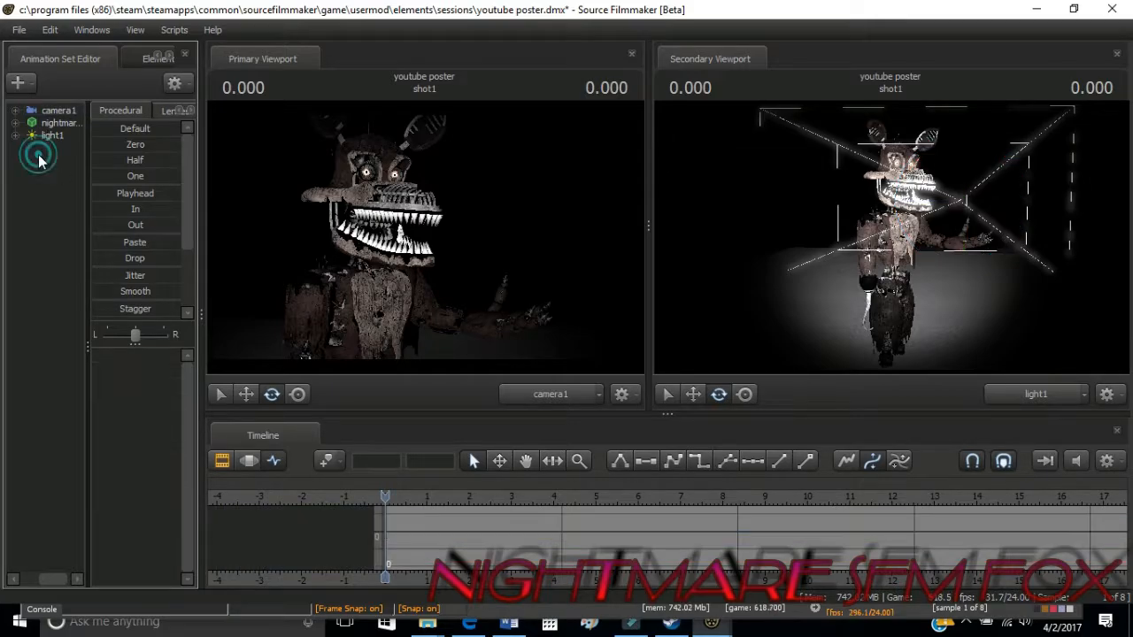
# Start creating an animation set for a new model and filter the model list by "sfm"
pyautogui.rightClick(42, 159)
pyautogui.click(55, 188)
pyautogui.press('F11')
pyautogui.write('s')
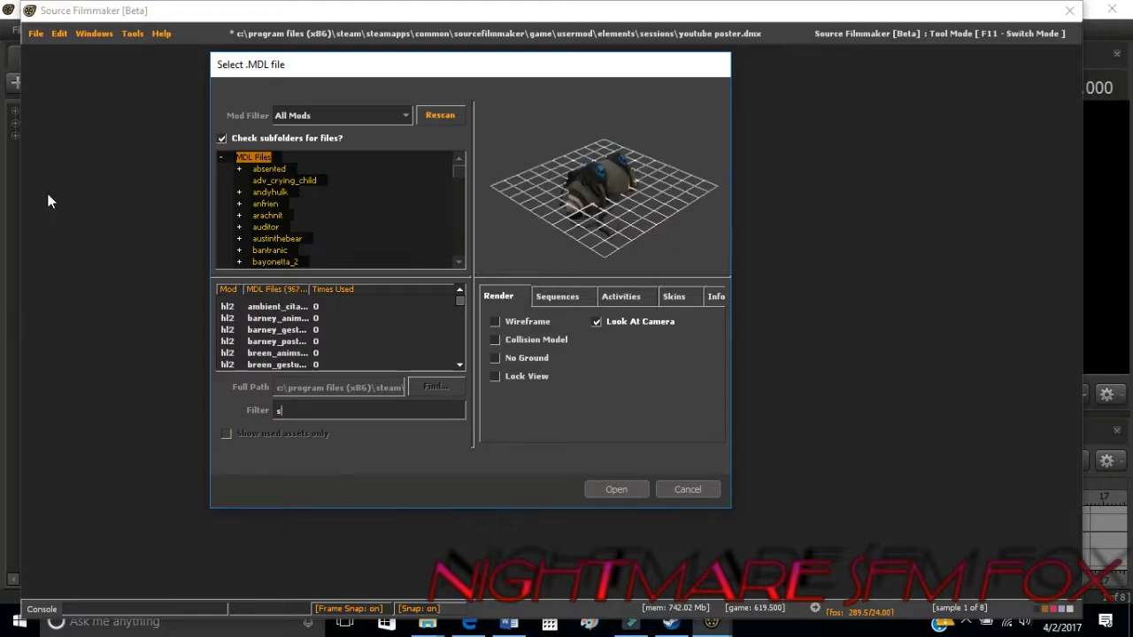
pyautogui.write('fm')
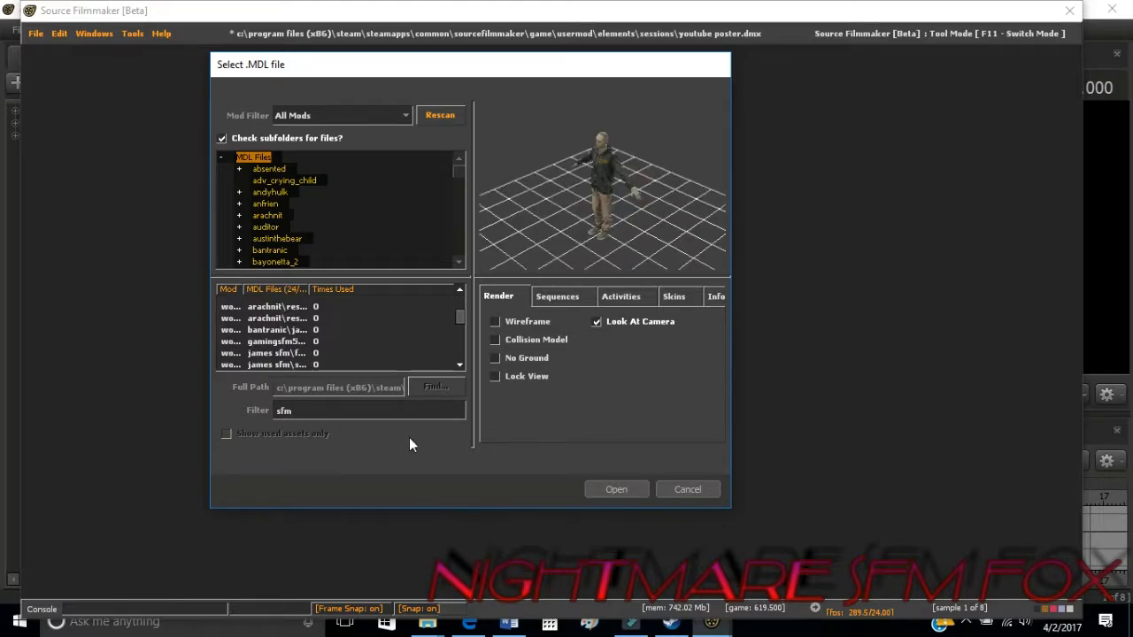
# Preview the models matching "sfm" in the filtered model list, and leave the model selection without opening one
pyautogui.scroll(-5, 301, 332)
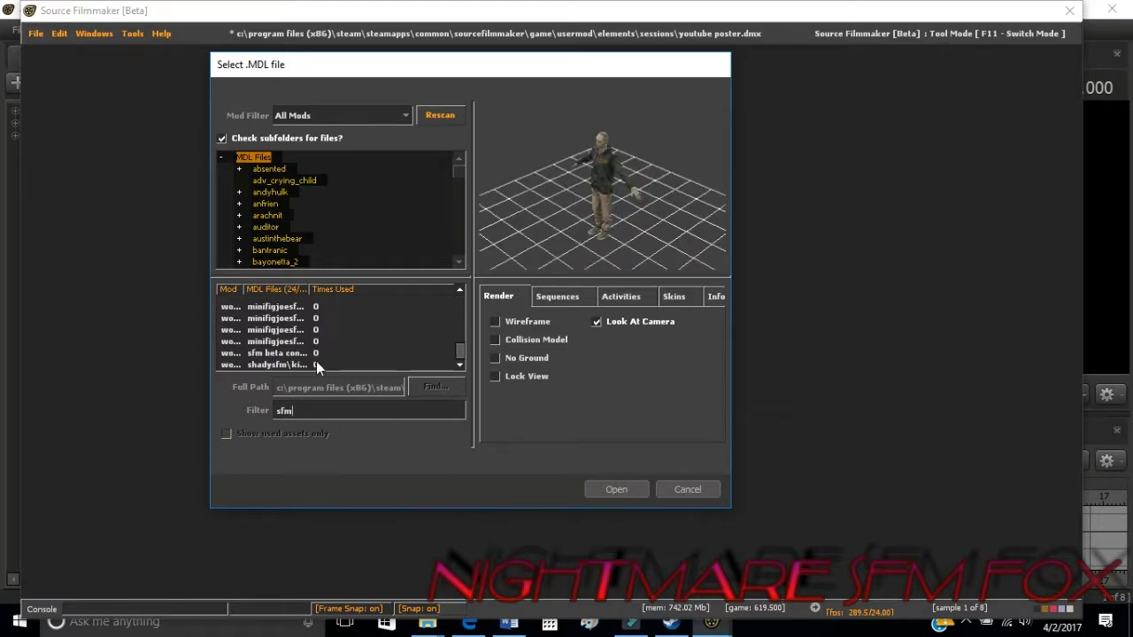
pyautogui.click(313, 353)
pyautogui.press('Down')
pyautogui.press('Up')
pyautogui.press('Up')
pyautogui.press('Up')
pyautogui.press('Up')
pyautogui.press('Up')
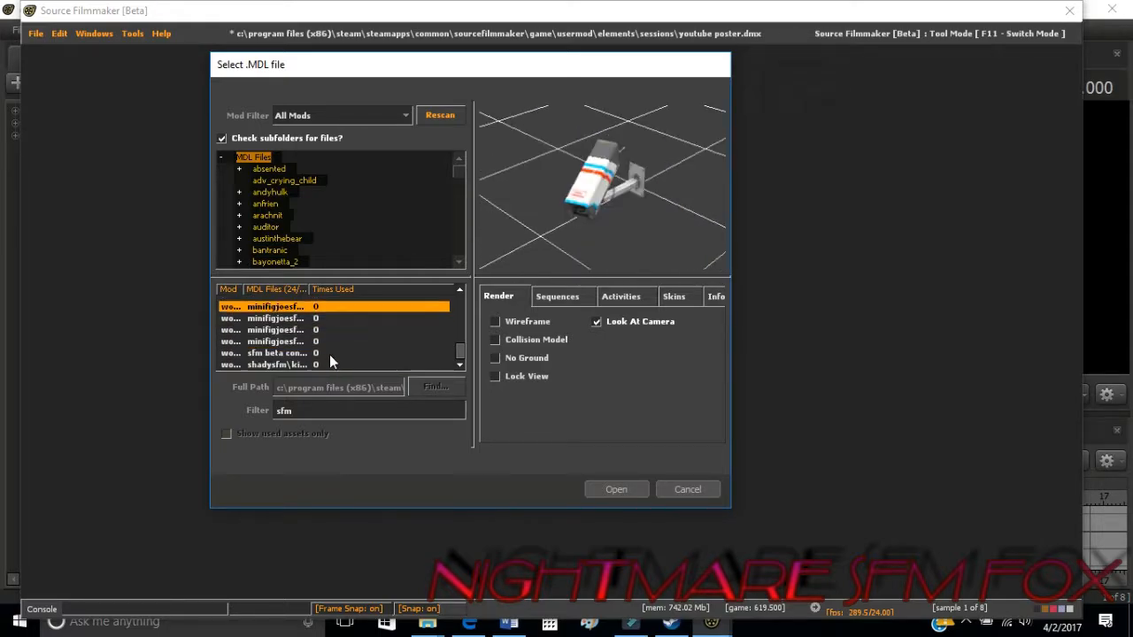
pyautogui.press('Up')
pyautogui.press('Up')
pyautogui.press('Down')
pyautogui.press('Up')
pyautogui.press('Up')
pyautogui.press('Up')
pyautogui.press('Up')
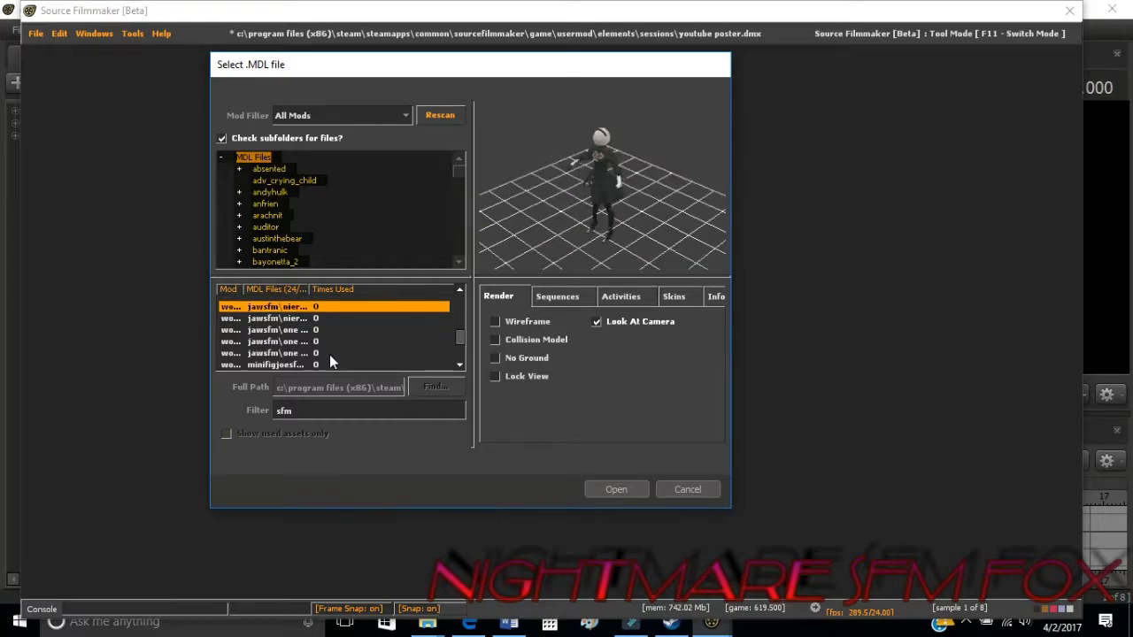
pyautogui.scroll(3, 329, 354)
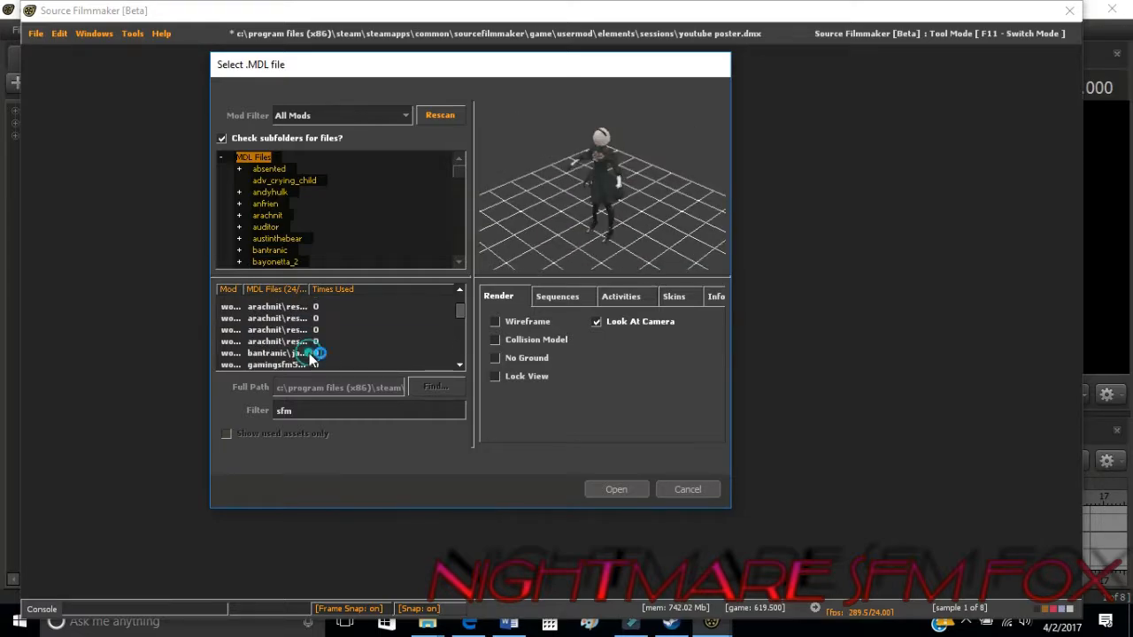
pyautogui.click(301, 364)
pyautogui.press('Up')
pyautogui.press('Up')
pyautogui.press('Up')
pyautogui.press('Up')
pyautogui.press('Up')
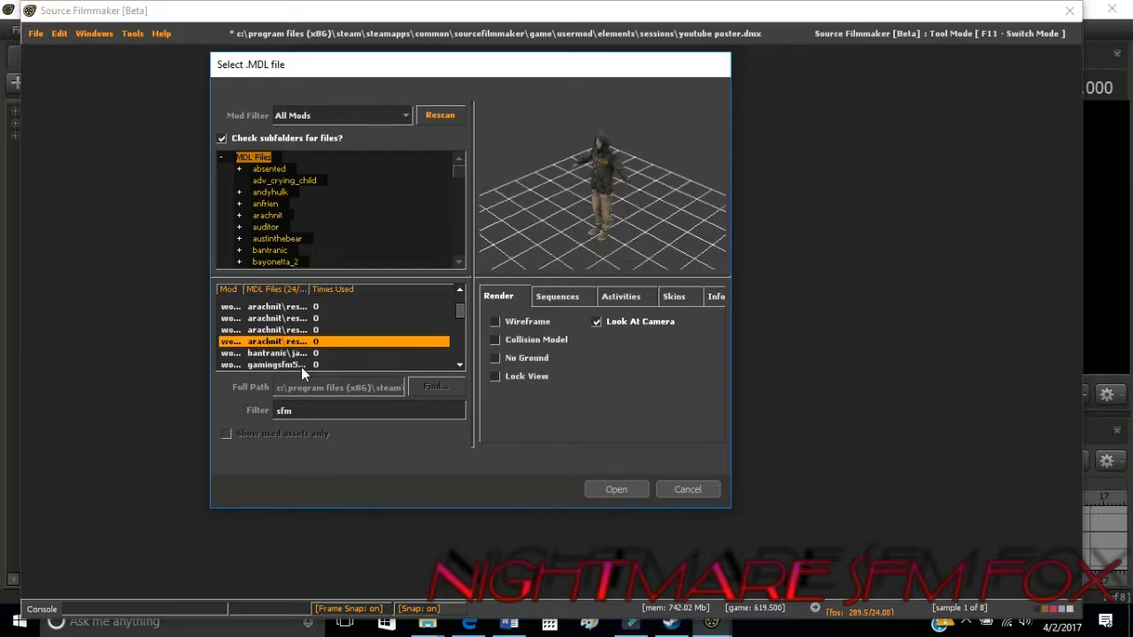
pyautogui.press('Up')
pyautogui.press('Up')
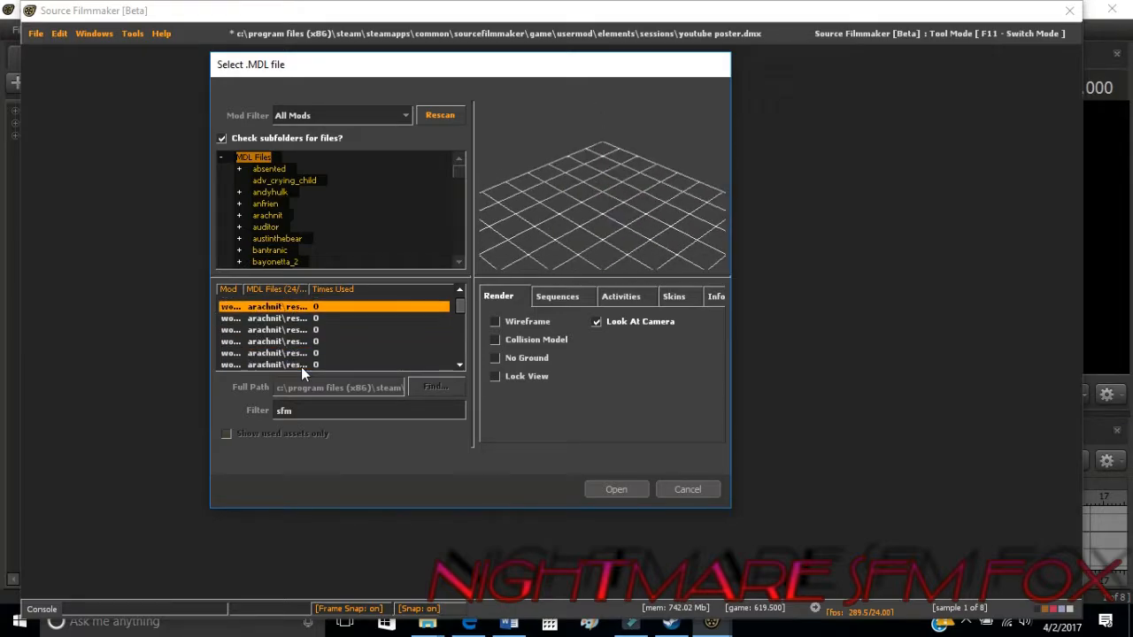
pyautogui.click(662, 492)
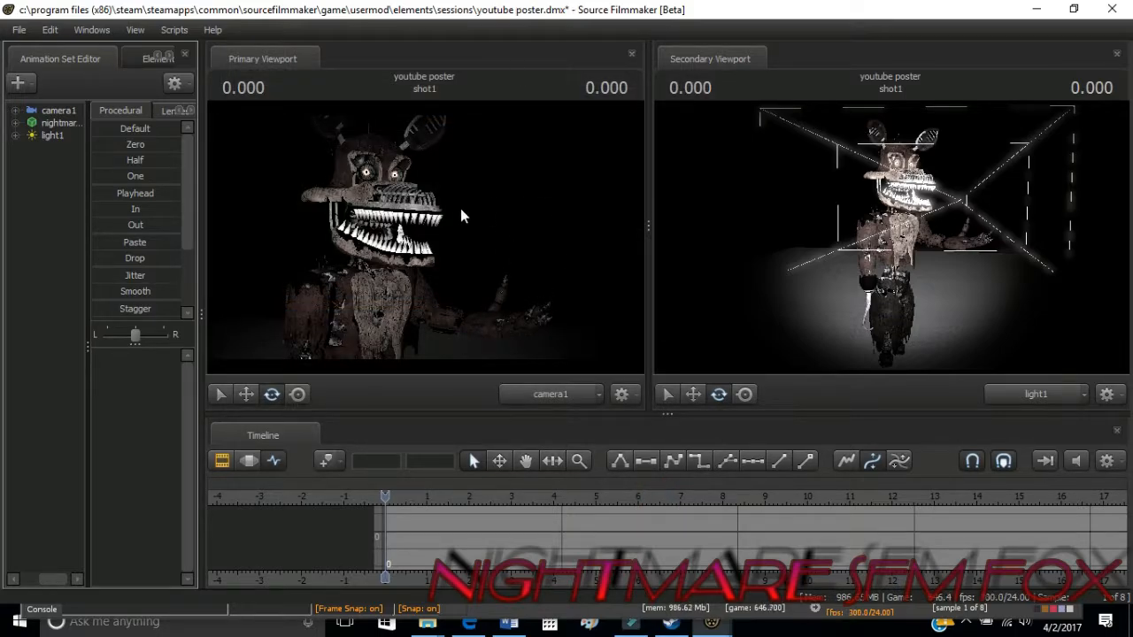
# Add the new light light2 to one side of Nightmare Foxy, aim it at him, and lower its shadowFilterSize and shadowAtten to their minimums
pyautogui.rightClick(56, 161)
pyautogui.click(88, 185)
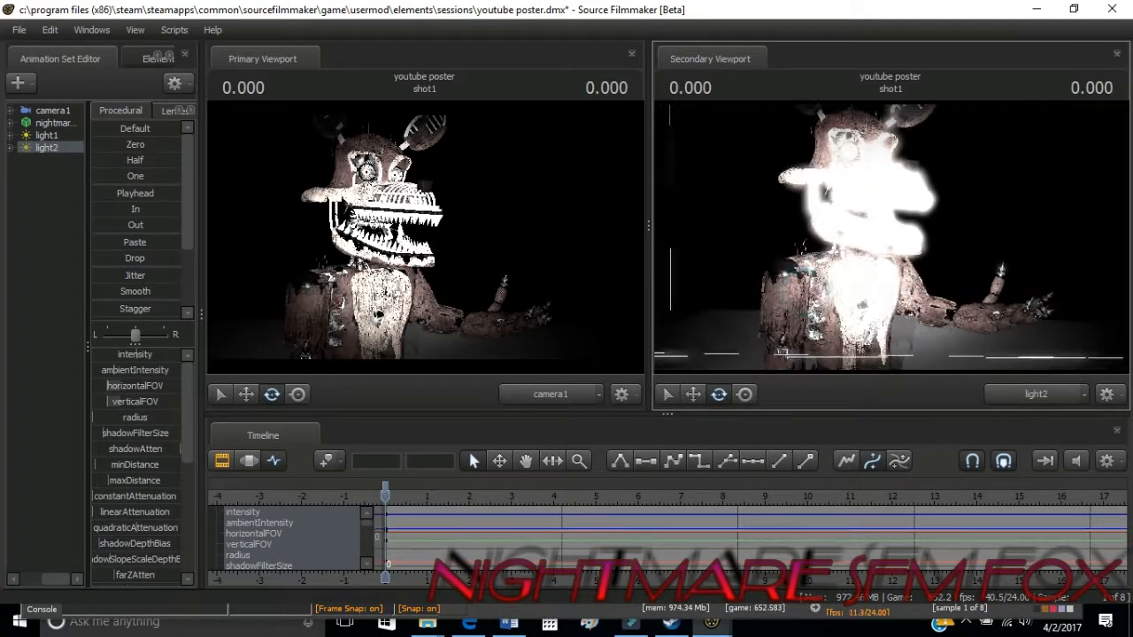
pyautogui.moveTo(891, 237)
pyautogui.mouseDown()
pyautogui.moveTo(841, 266)
pyautogui.moveTo(885, 283)
pyautogui.moveTo(796, 237)
pyautogui.moveTo(894, 238)
pyautogui.moveTo(761, 244)
pyautogui.moveTo(885, 234)
pyautogui.moveTo(974, 244)
pyautogui.moveTo(890, 237)
pyautogui.mouseUp()
pyautogui.moveTo(173, 448)
pyautogui.mouseDown()
pyautogui.moveTo(108, 448)
pyautogui.moveTo(163, 446)
pyautogui.mouseUp()
pyautogui.click(104, 438)
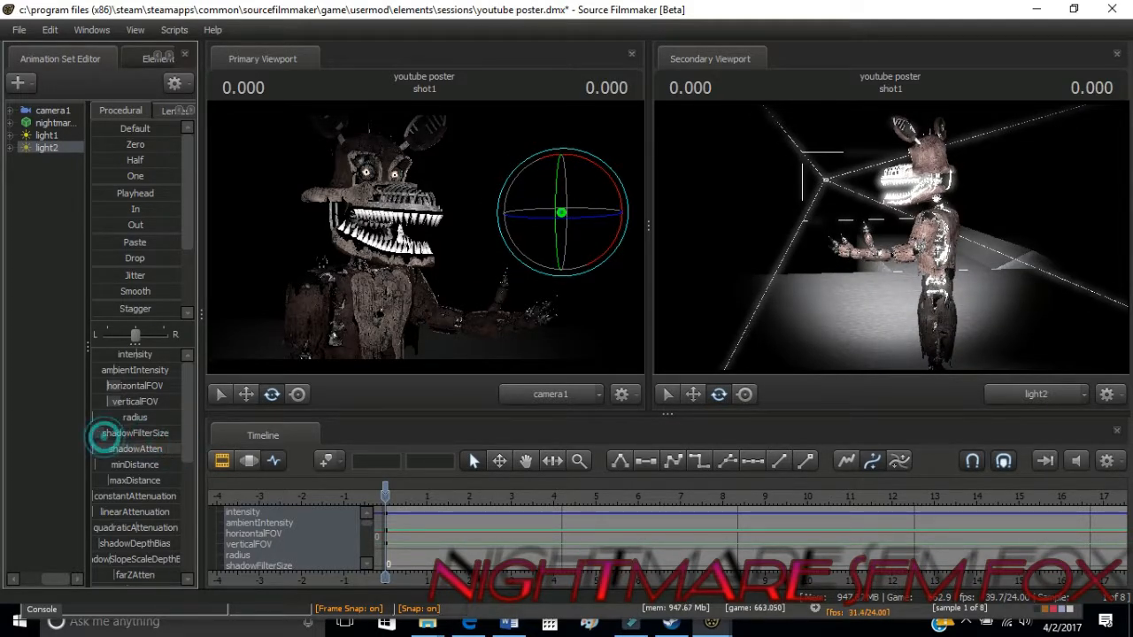
# Enable volumetrics on light2
pyautogui.rightClick(52, 148)
pyautogui.click(99, 361)
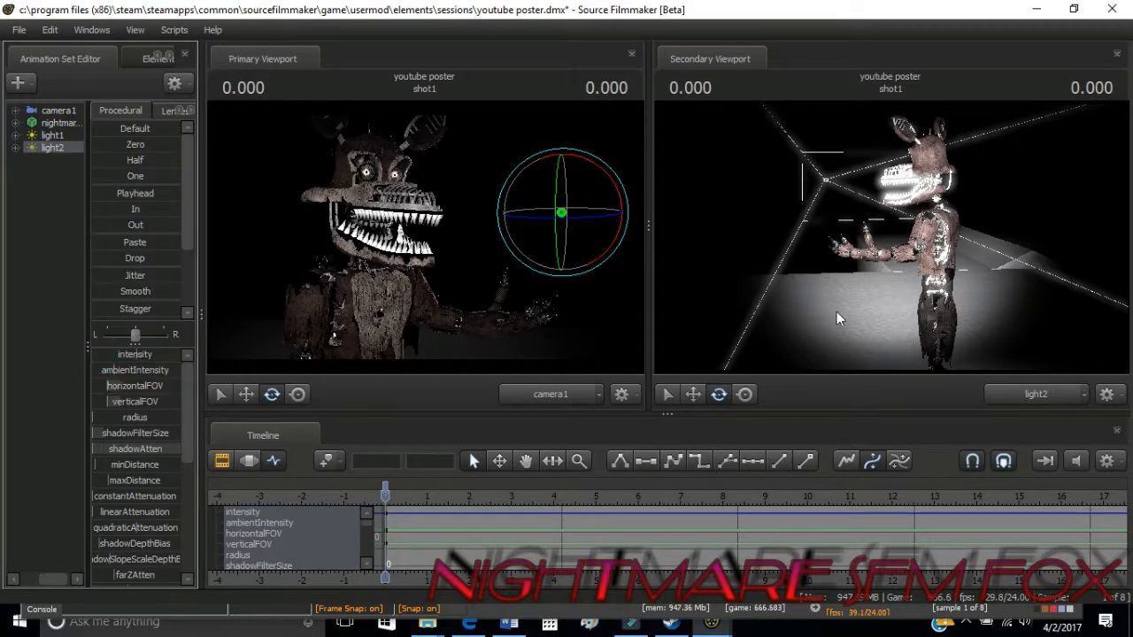
pyautogui.rightClick(52, 152)
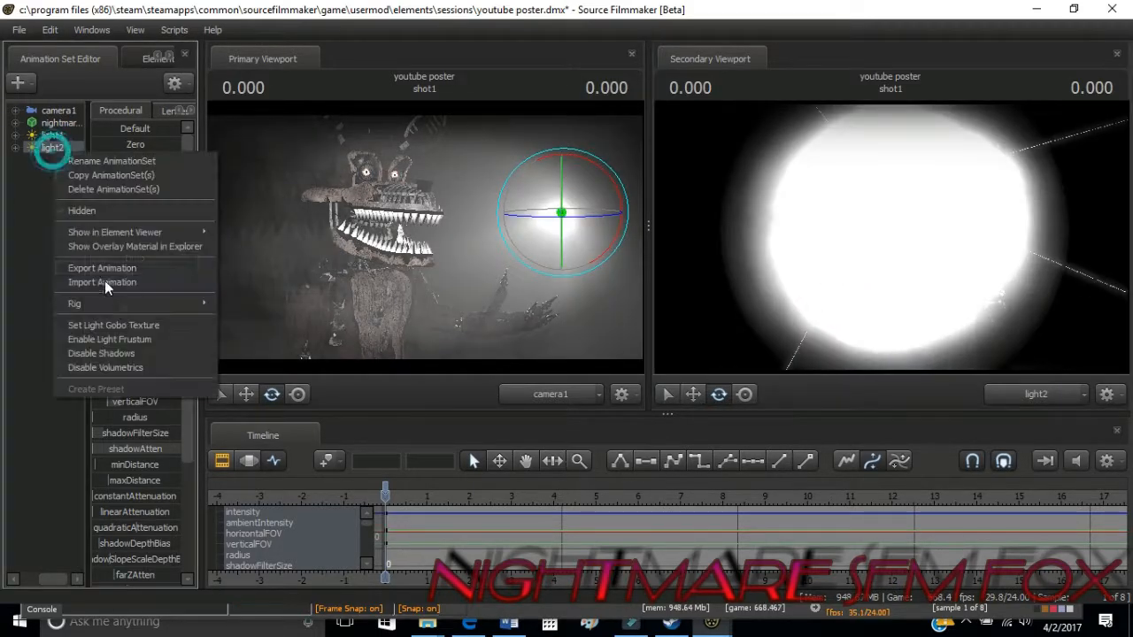
pyautogui.click(109, 370)
pyautogui.click(26, 283)
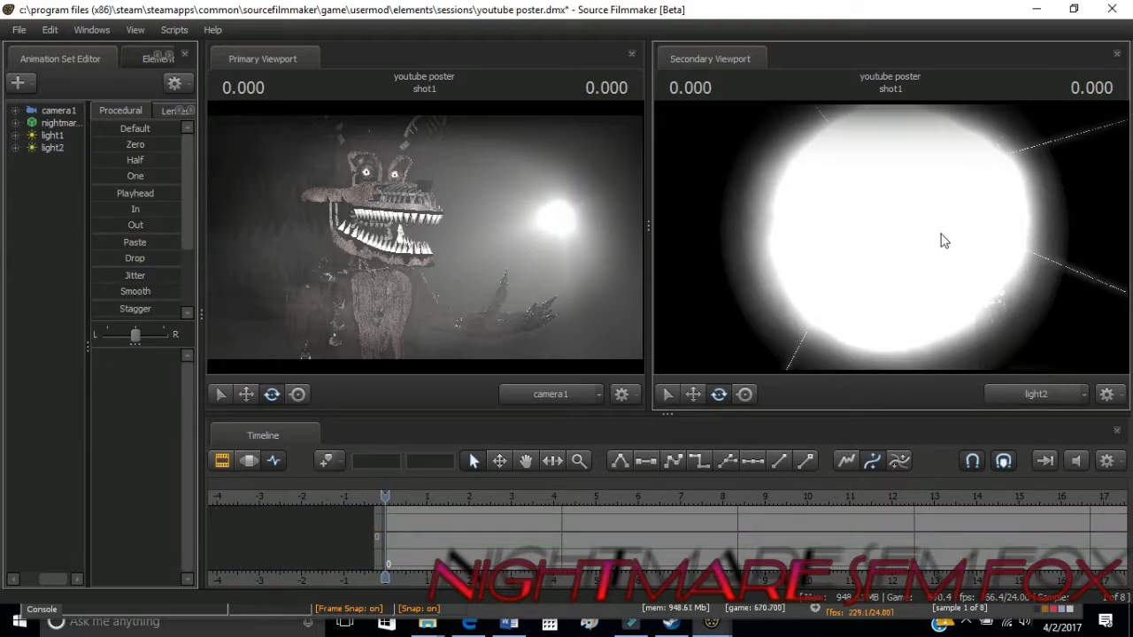
# Re-aim light2 slightly higher beside Nightmare Foxy, lower its intensity, and widen its horizontalFOV and verticalFOV
pyautogui.click(48, 147)
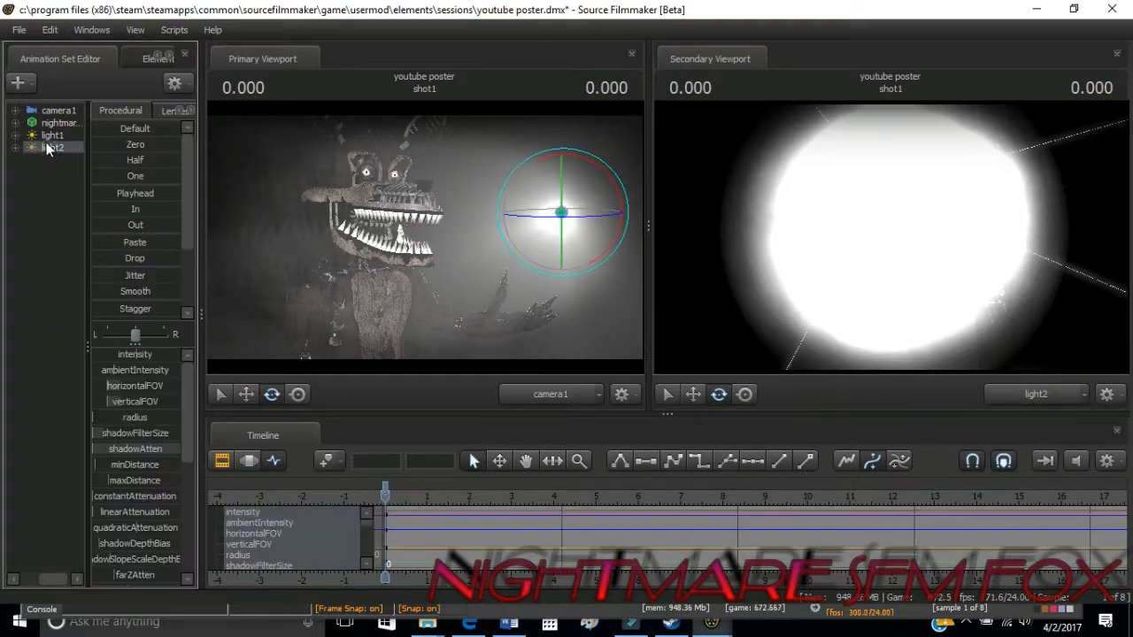
pyautogui.moveTo(890, 237); pyautogui.dragTo(894, 257)
pyautogui.moveTo(139, 361); pyautogui.dragTo(121, 361)
pyautogui.moveTo(754, 282)
pyautogui.mouseDown()
pyautogui.moveTo(754, 256)
pyautogui.moveTo(746, 263)
pyautogui.mouseUp()
pyautogui.scroll(-5, 890, 237)
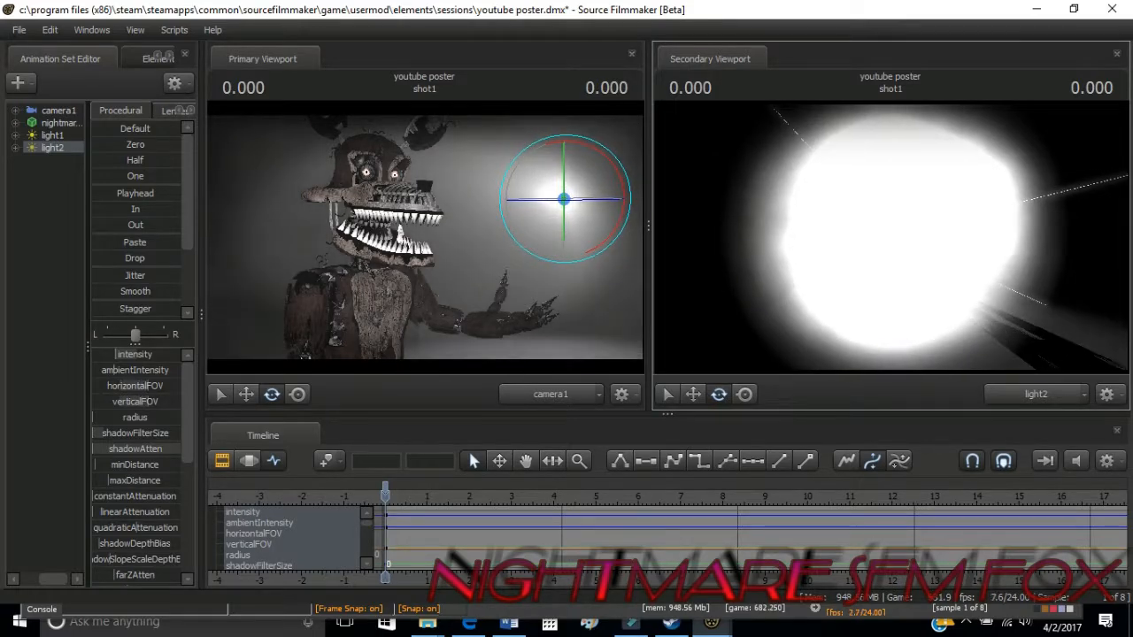
pyautogui.moveTo(916, 309); pyautogui.dragTo(916, 287)
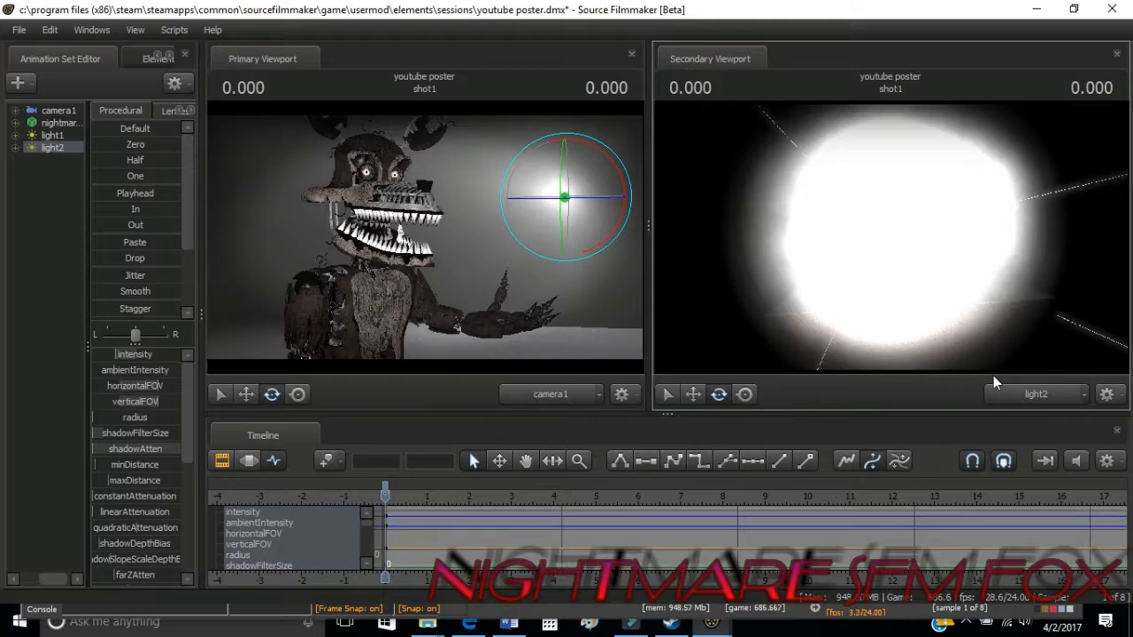
# Switch the secondary viewport to the Work Camera and reduce light2's color_red for a slight cyan tint
pyautogui.click(994, 387)
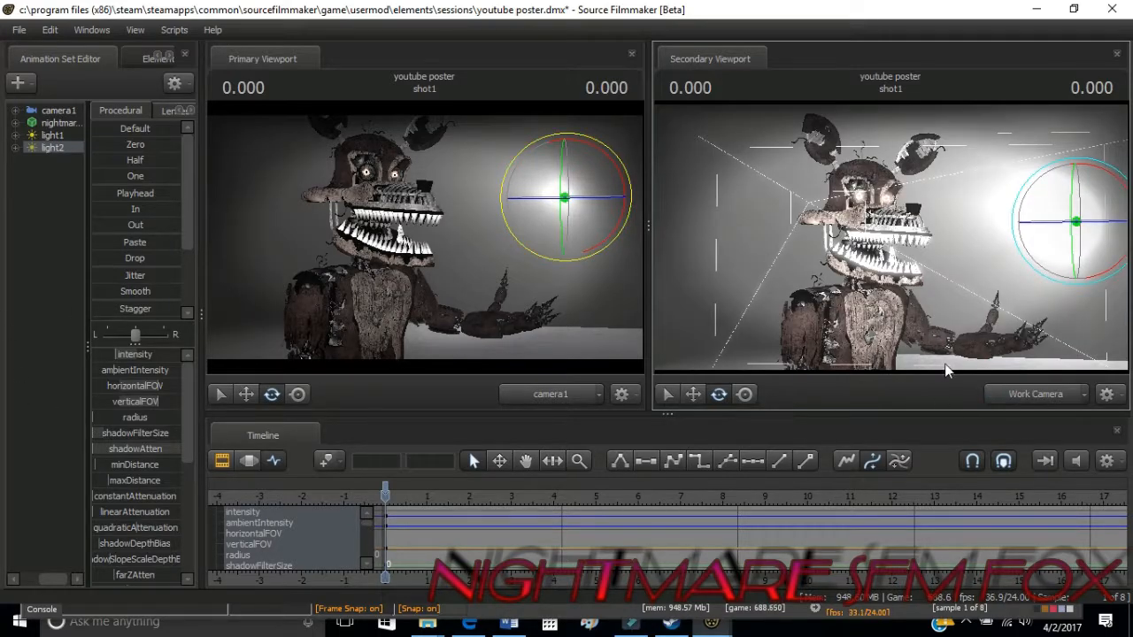
pyautogui.scroll(-5, 121, 437)
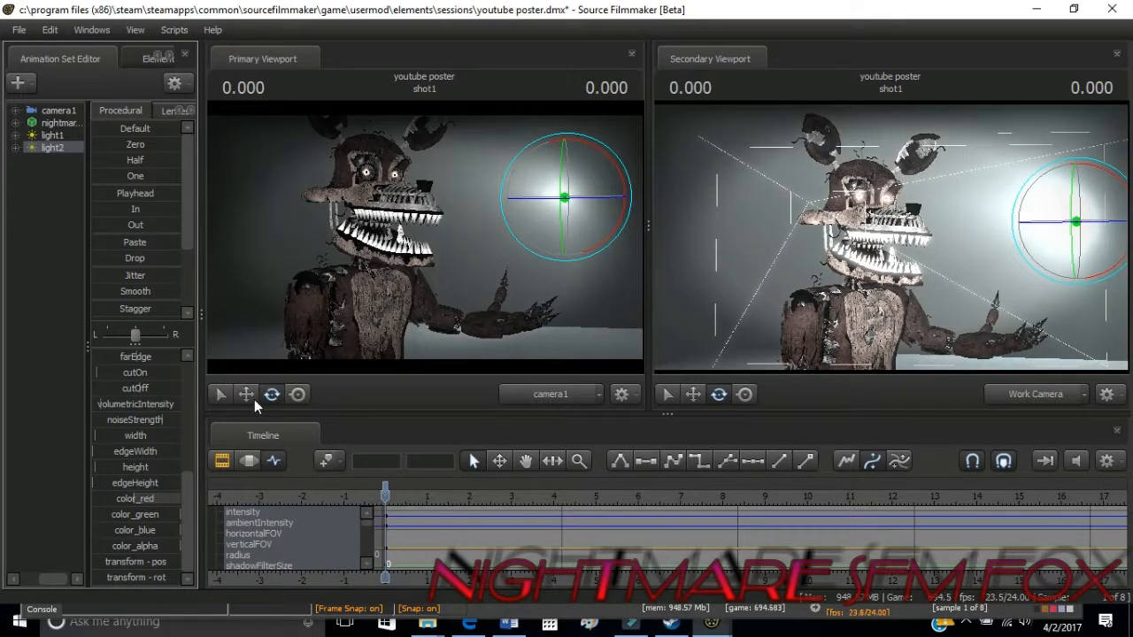
pyautogui.click(70, 324)
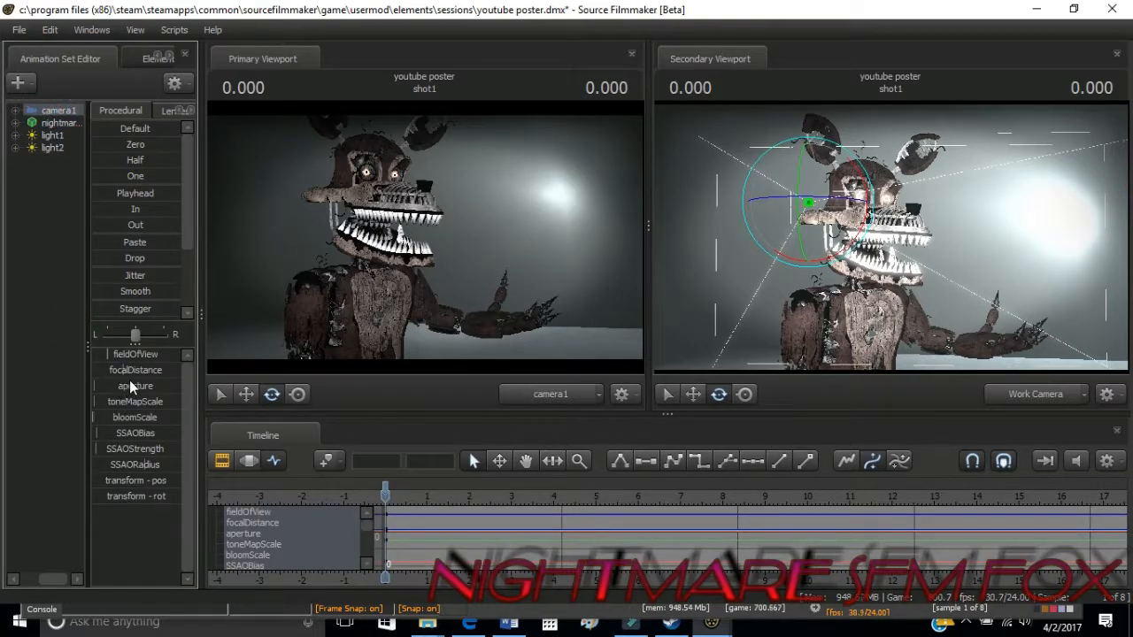
# Adjust camera1's focalDistance in the Motion Editor, trying higher and lower settings and keeping a moderately raised one
pyautogui.click(222, 460)
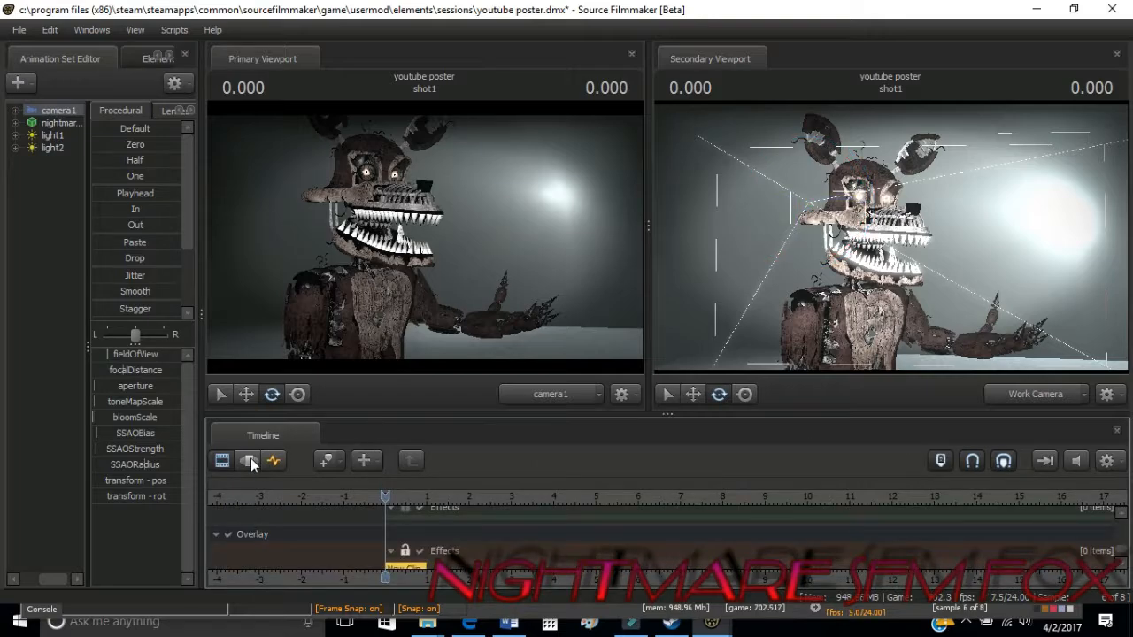
pyautogui.click(250, 458)
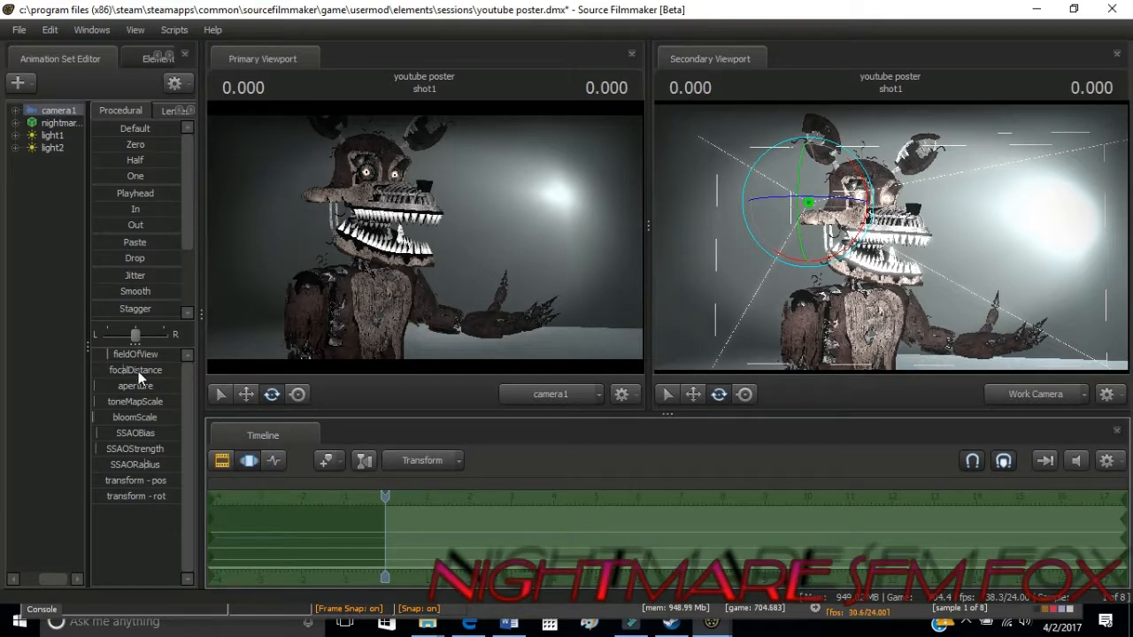
pyautogui.moveTo(136, 371); pyautogui.dragTo(165, 371)
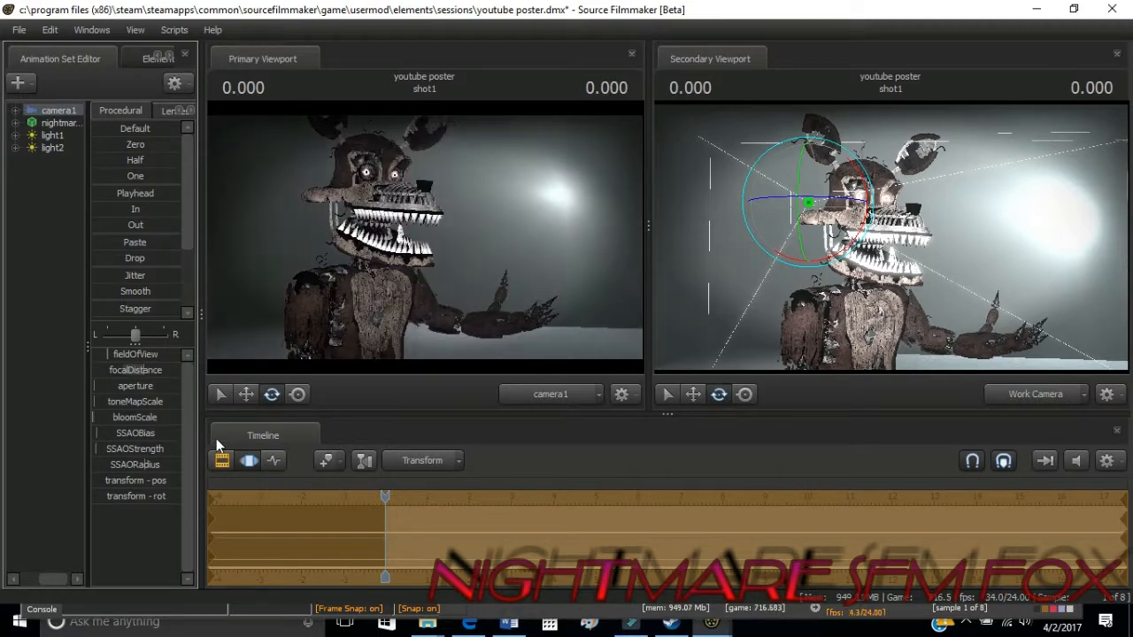
pyautogui.click(249, 460)
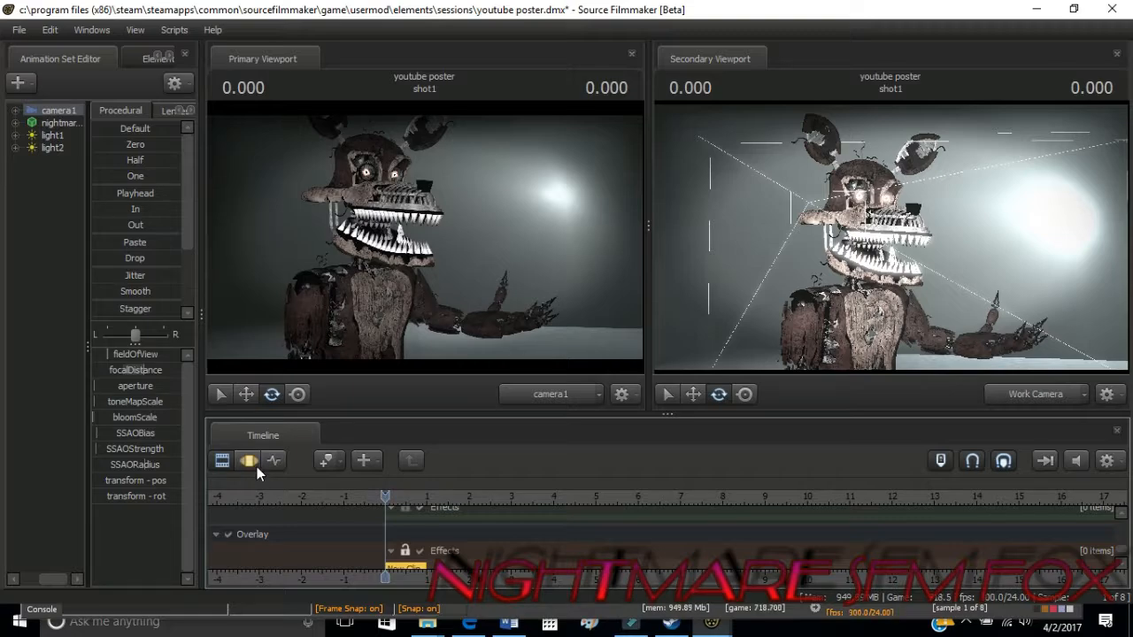
pyautogui.click(257, 466)
pyautogui.moveTo(154, 372); pyautogui.dragTo(141, 372)
pyautogui.click(229, 458)
pyautogui.click(241, 458)
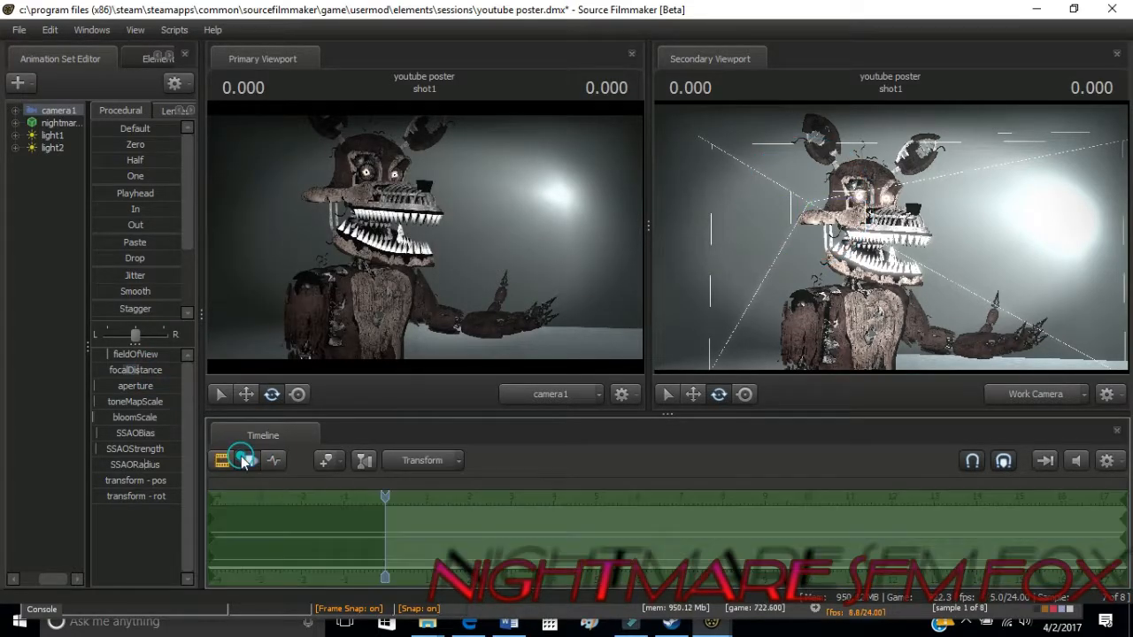
pyautogui.moveTo(140, 370); pyautogui.dragTo(157, 372)
pyautogui.click(221, 460)
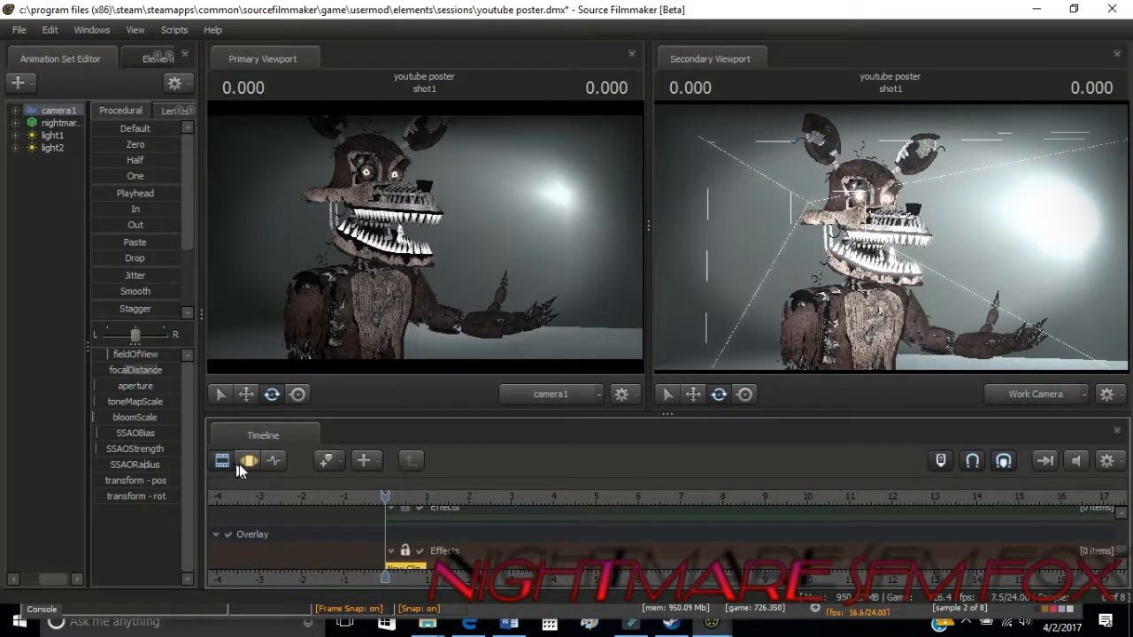
pyautogui.click(249, 460)
pyautogui.moveTo(141, 370); pyautogui.dragTo(128, 370)
pyautogui.click(222, 460)
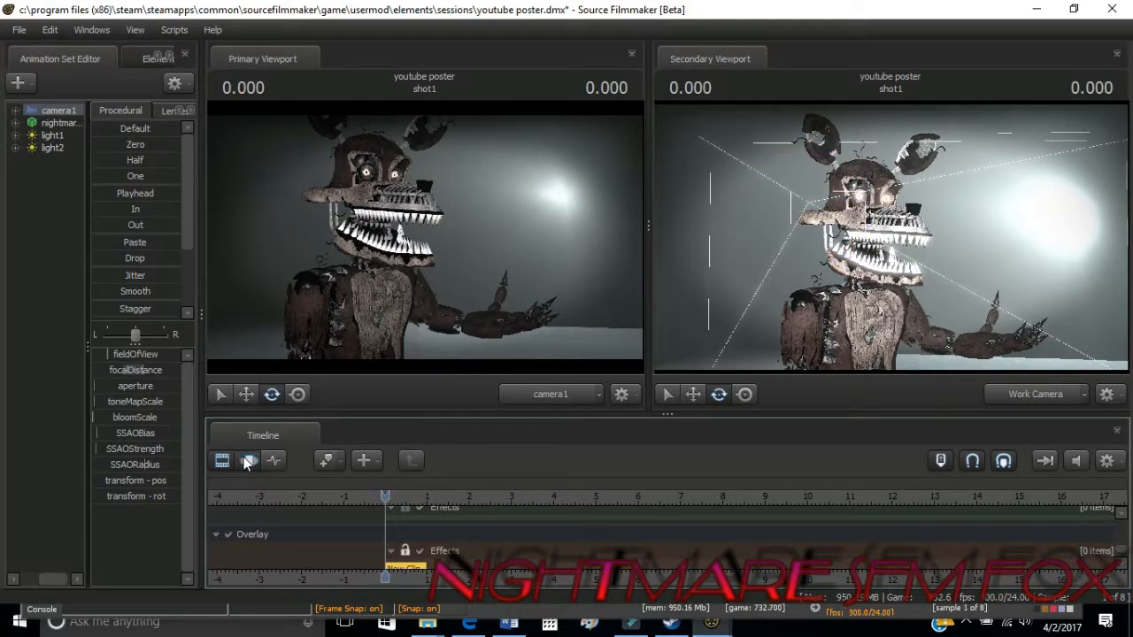
# Raise camera1's aperture and SSAOBias to around the middle of their ranges in the Motion Editor
pyautogui.click(248, 461)
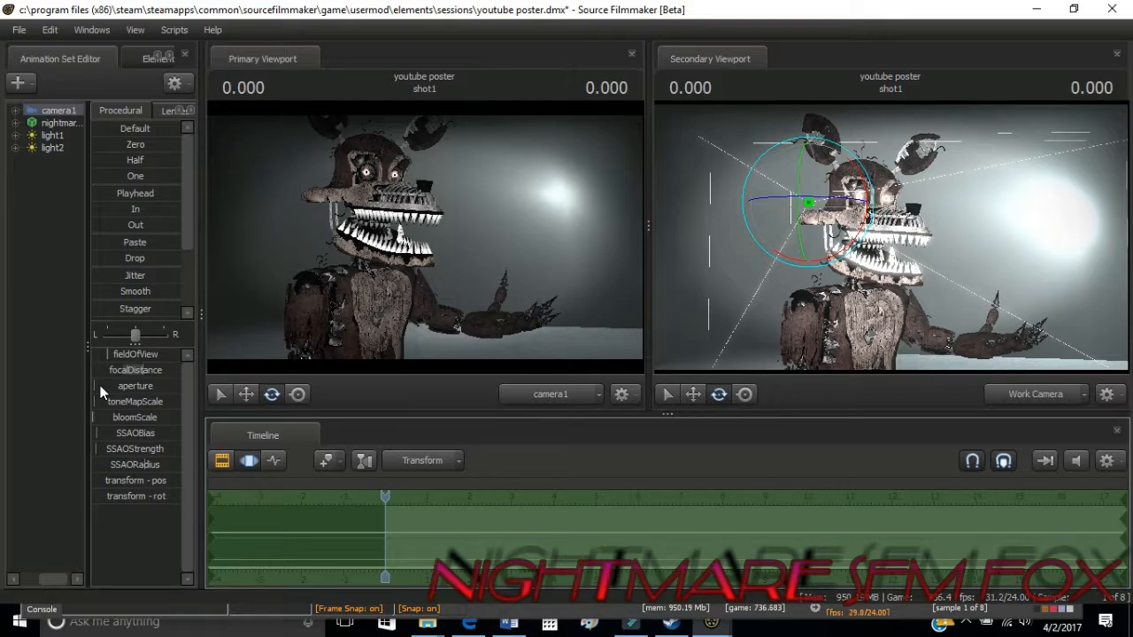
pyautogui.click(100, 387)
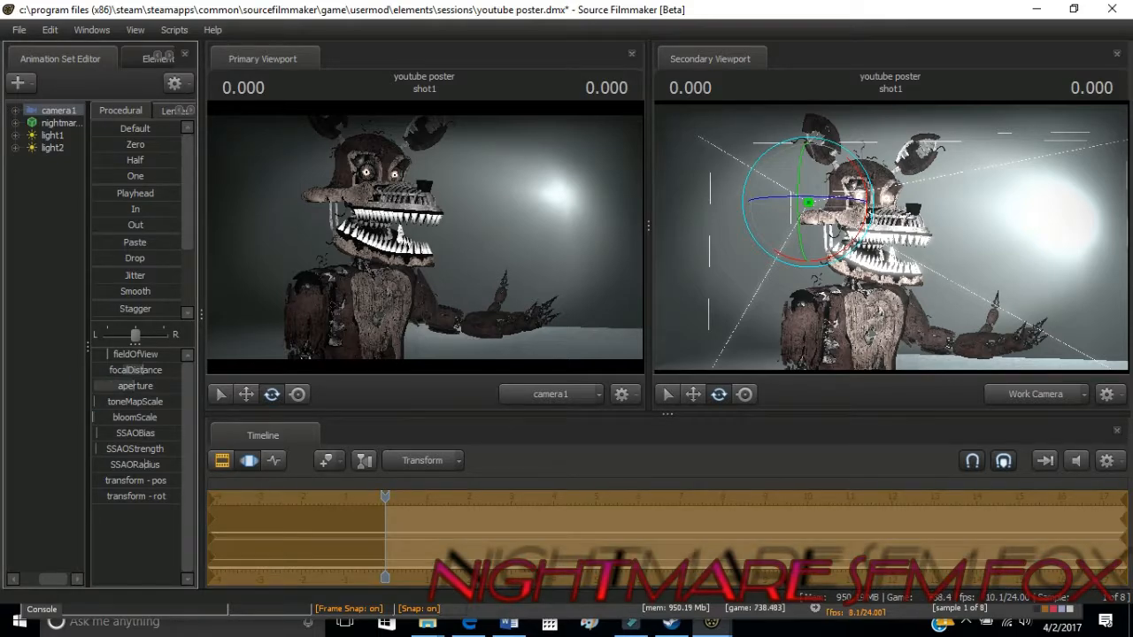
pyautogui.click(222, 459)
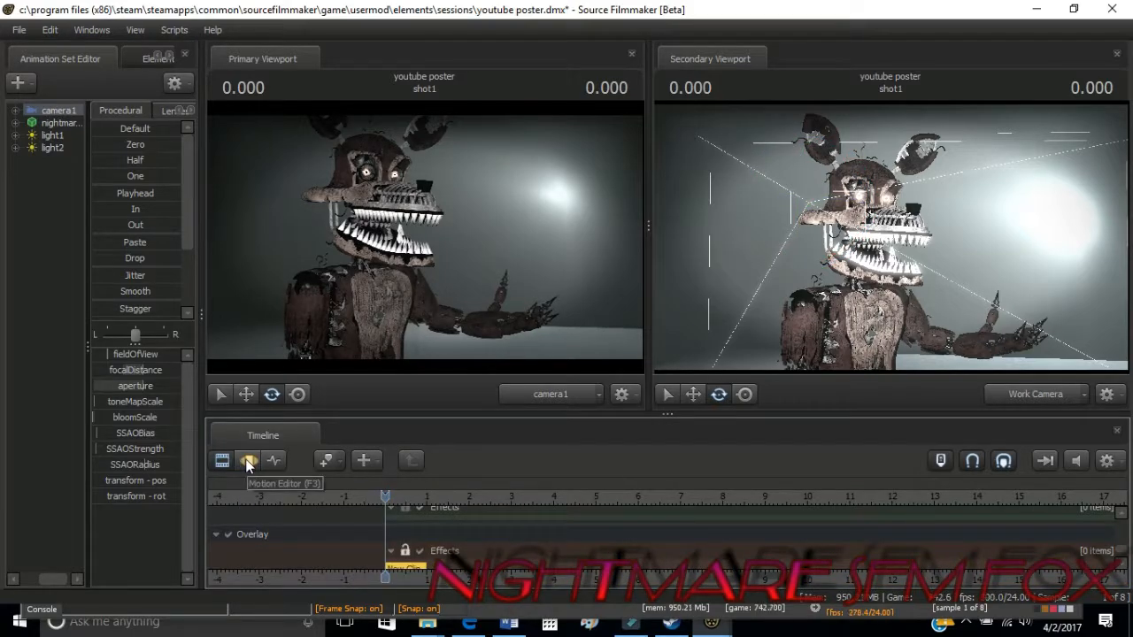
pyautogui.click(248, 461)
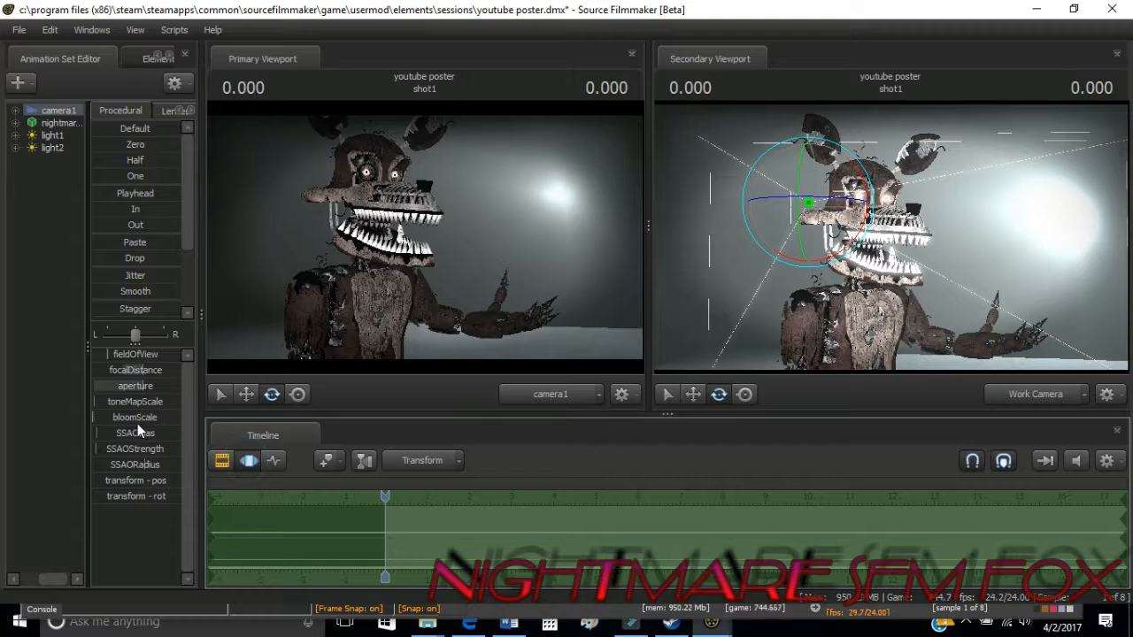
pyautogui.click(121, 433)
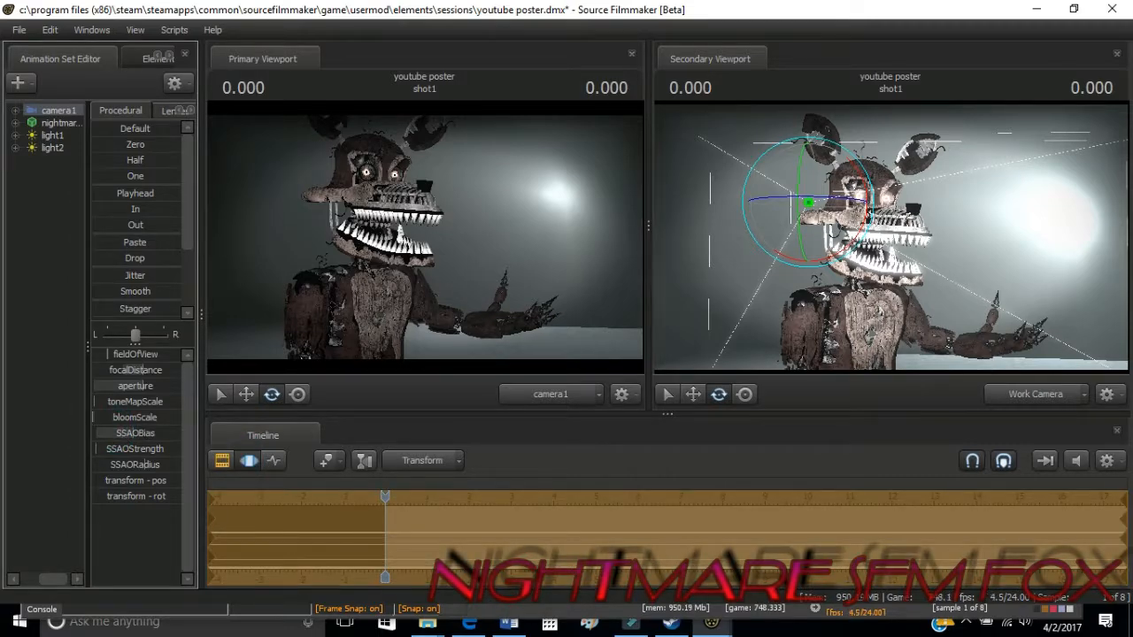
pyautogui.click(224, 461)
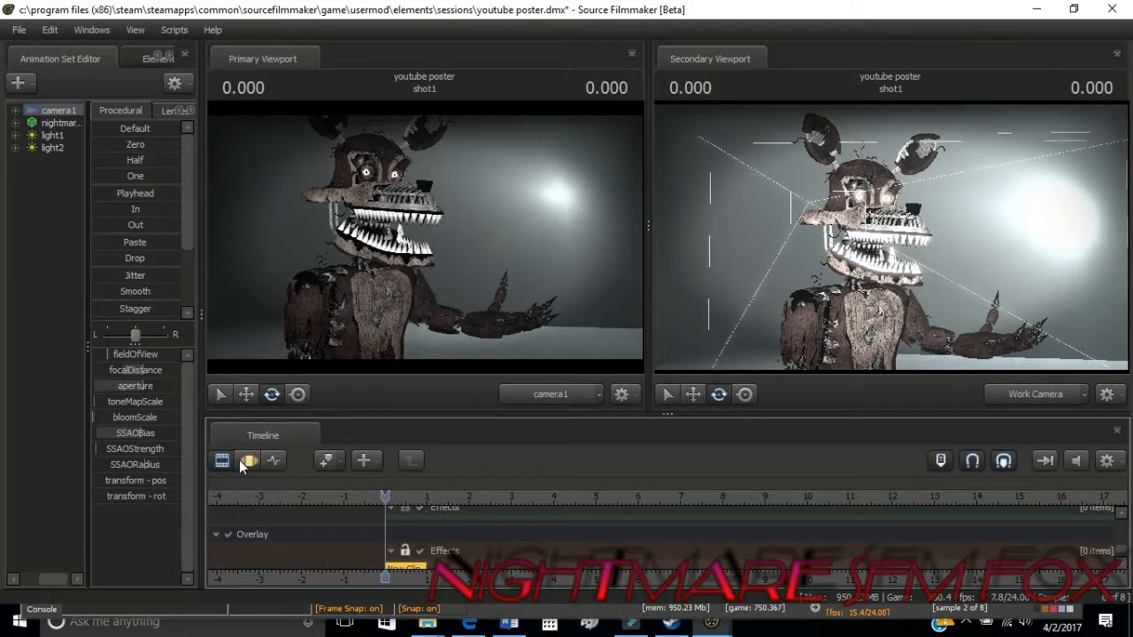
# Lower camera1's SSAOStrength to its minimum and raise its SSAORadius close to the maximum in the Motion Editor
pyautogui.click(248, 461)
pyautogui.click(140, 455)
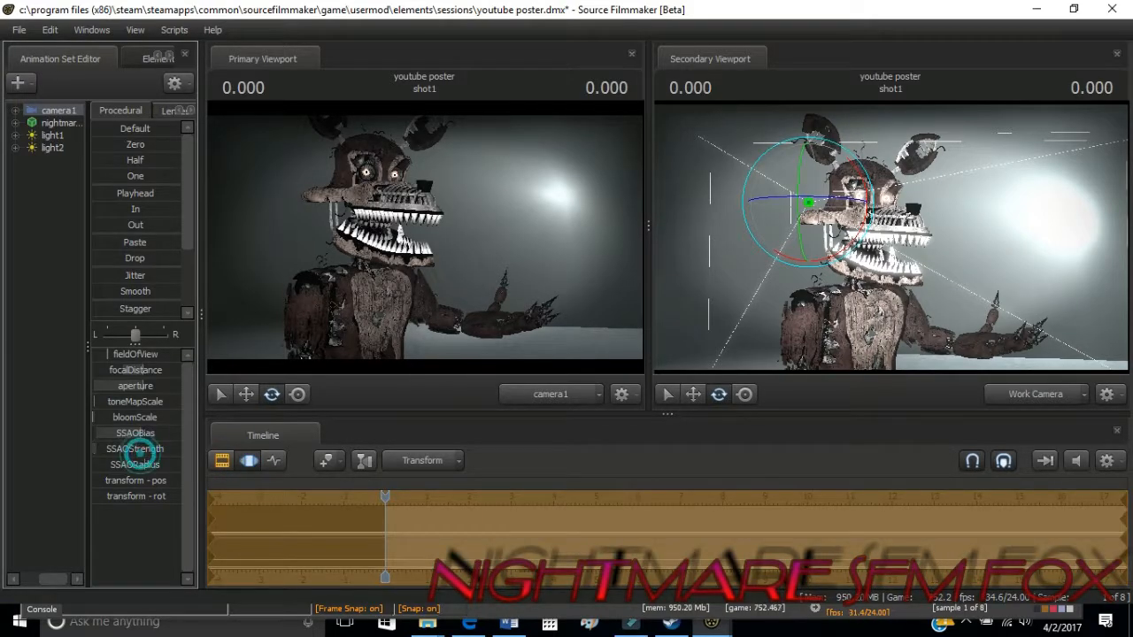
pyautogui.click(222, 461)
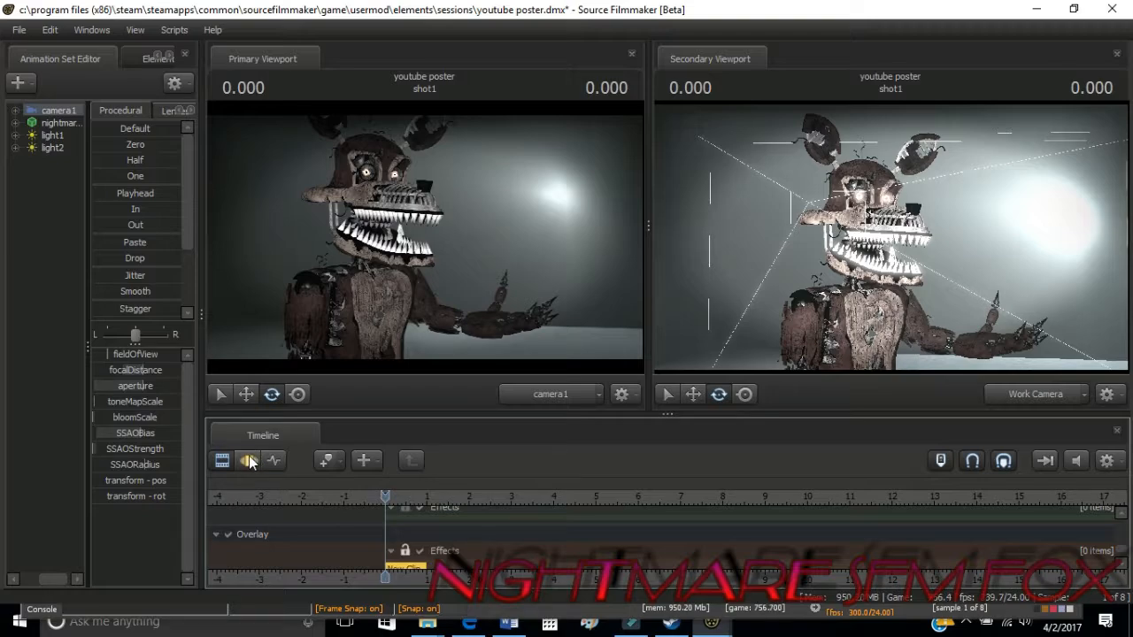
pyautogui.click(249, 462)
pyautogui.click(142, 464)
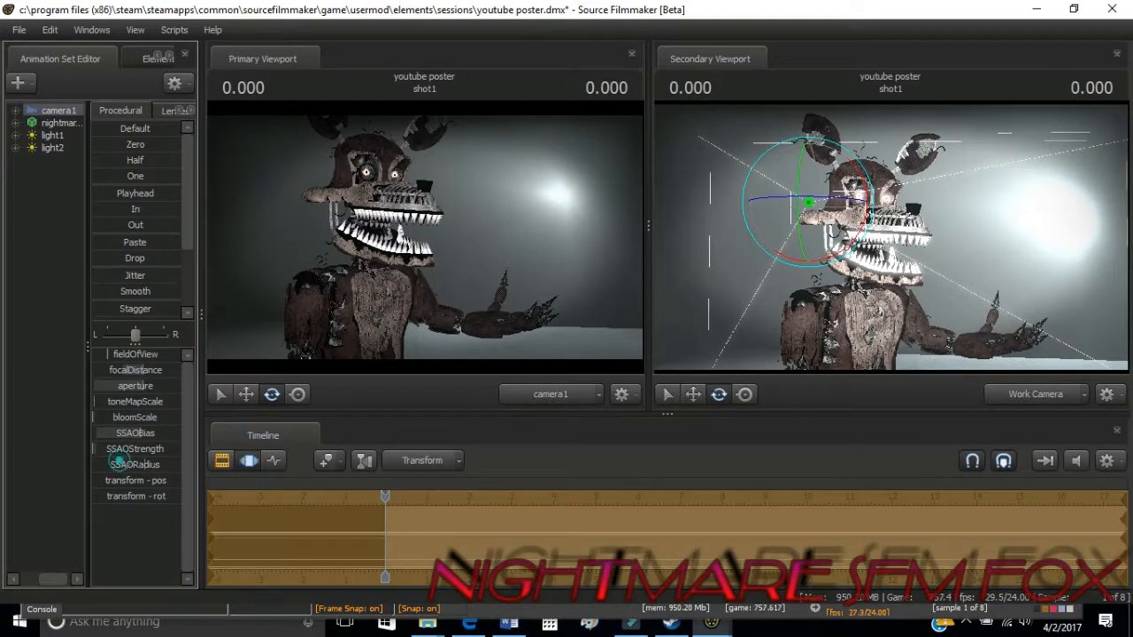
pyautogui.click(221, 461)
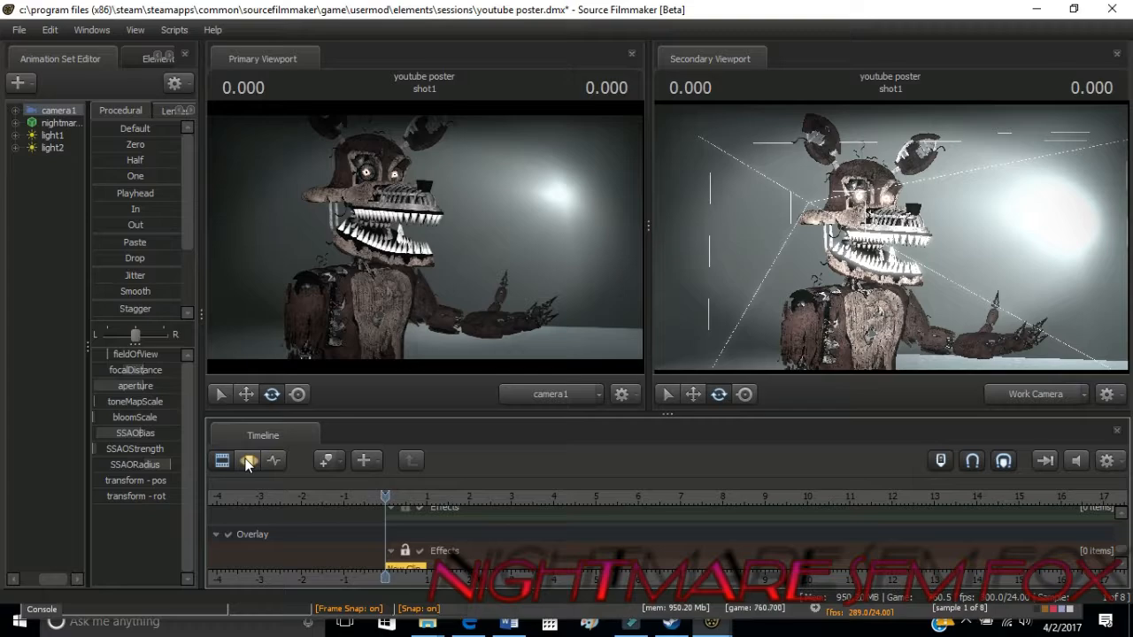
# Lower camera1's SSAORadius in the Motion Editor and return to the Clip Editor
pyautogui.click(249, 462)
pyautogui.click(163, 461)
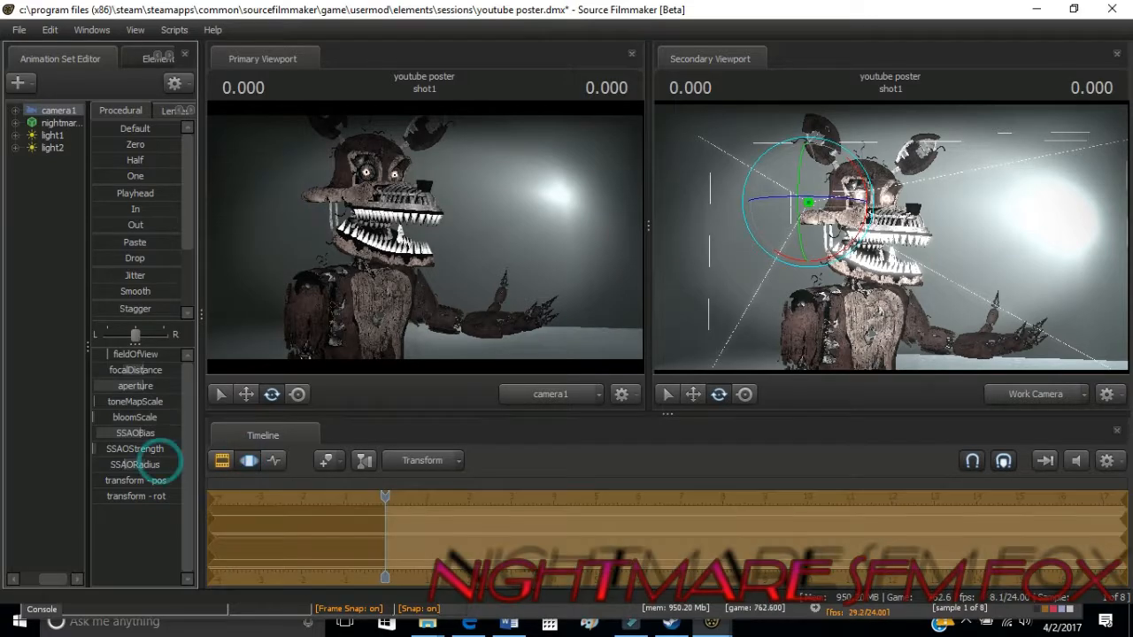
pyautogui.click(219, 461)
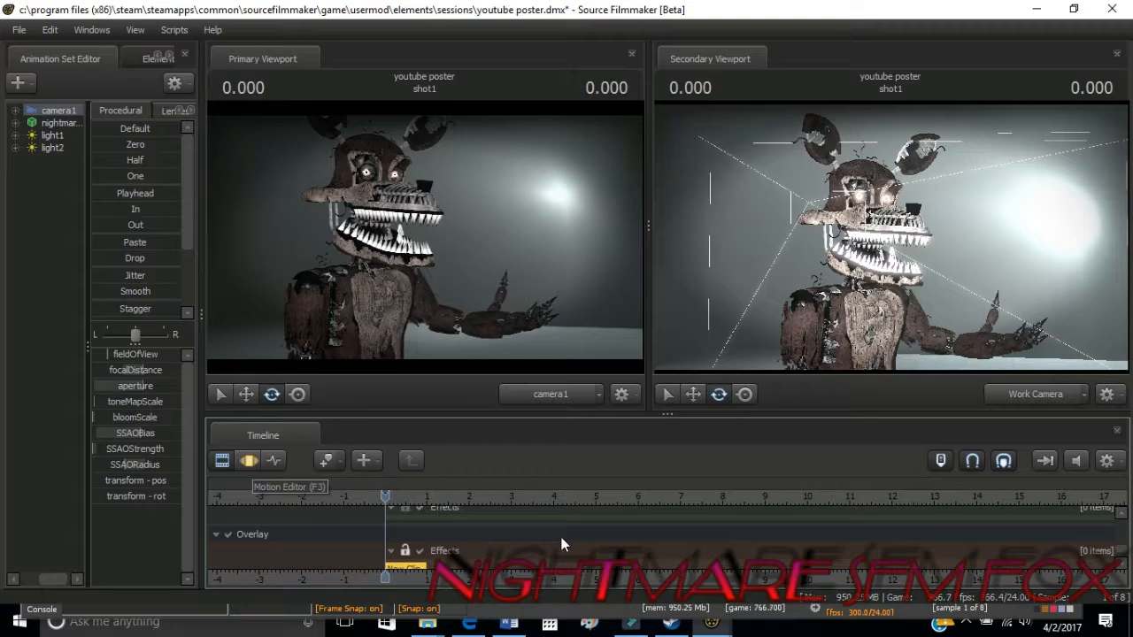
# Select shot1 in the Clip Editor and split it one frame after the start of the timeline
pyautogui.scroll(5, 1122, 519)
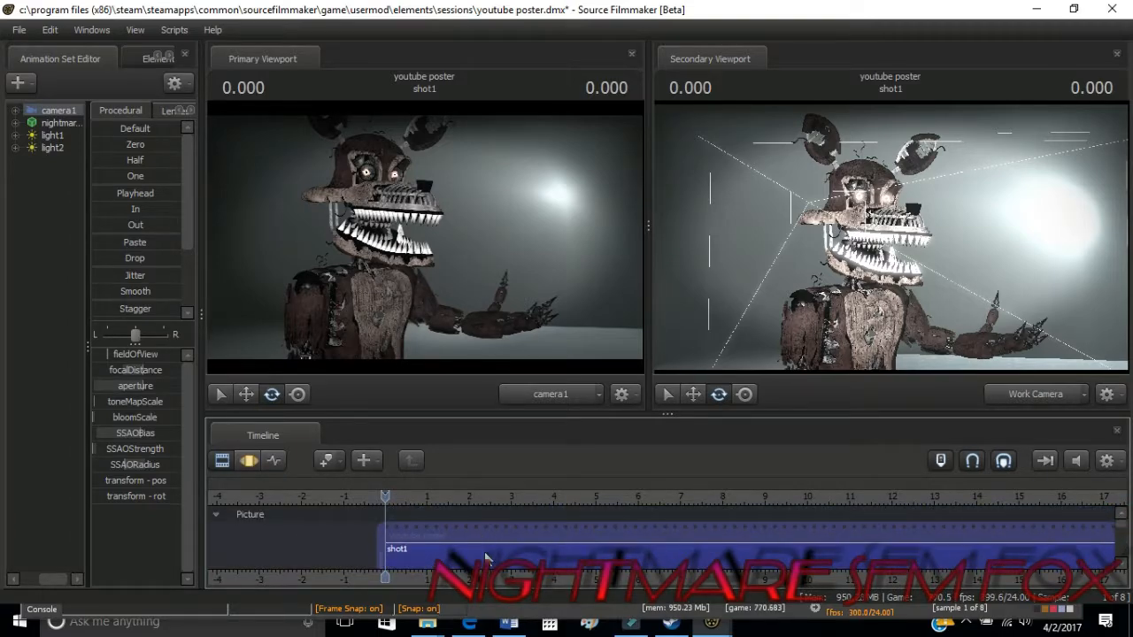
pyautogui.click(486, 540)
pyautogui.scroll(10, 483, 549)
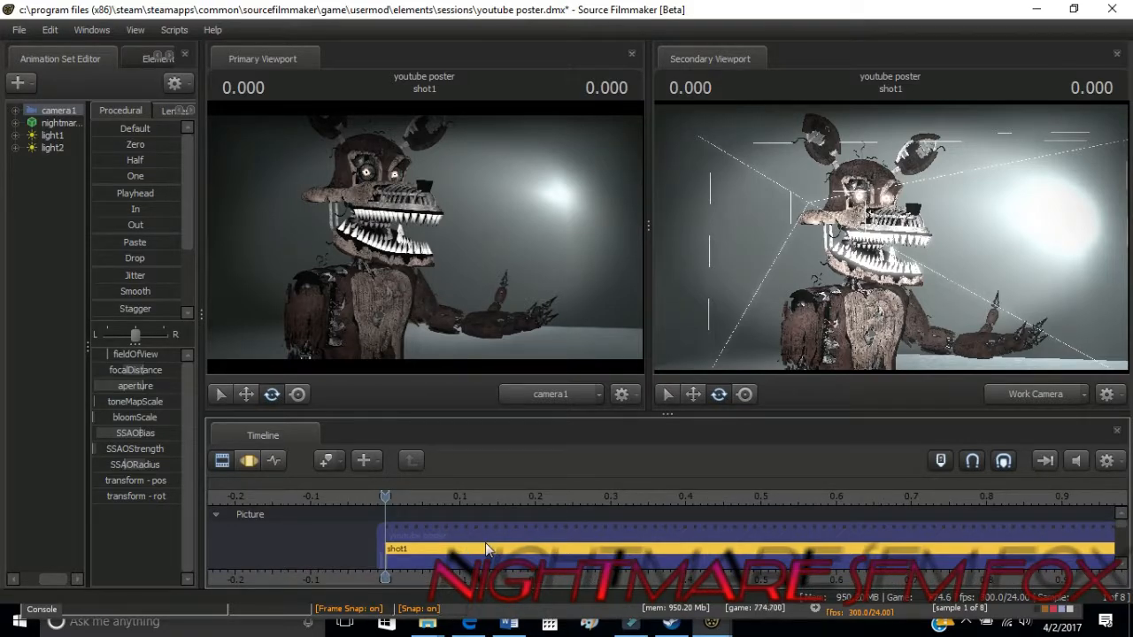
pyautogui.scroll(3, 485, 548)
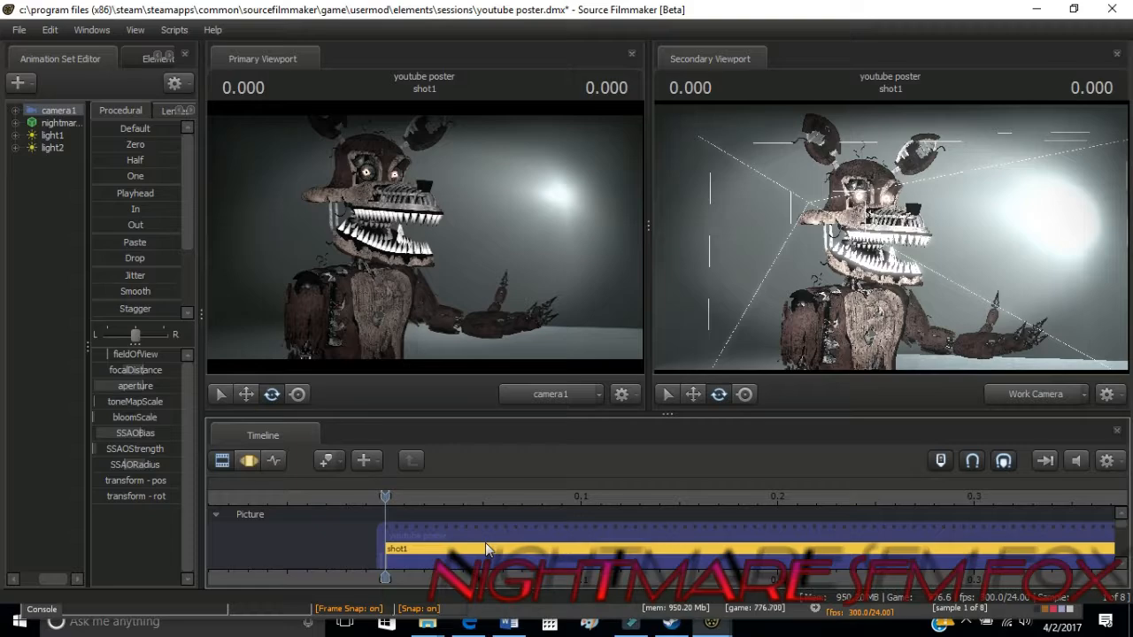
pyautogui.scroll(-4, 485, 549)
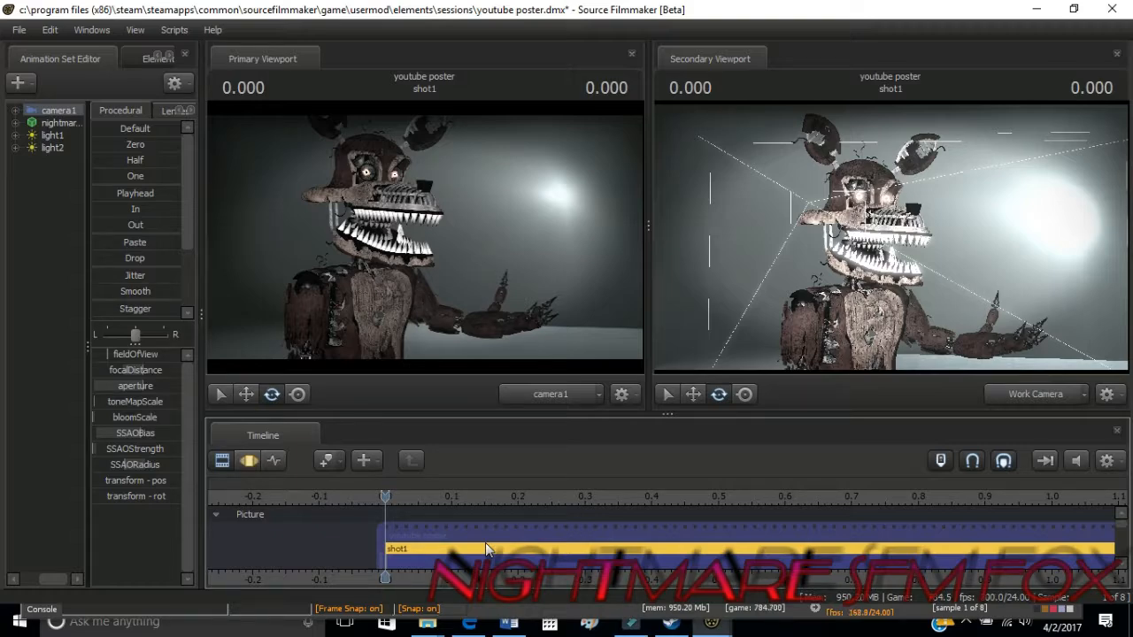
pyautogui.press('Right')
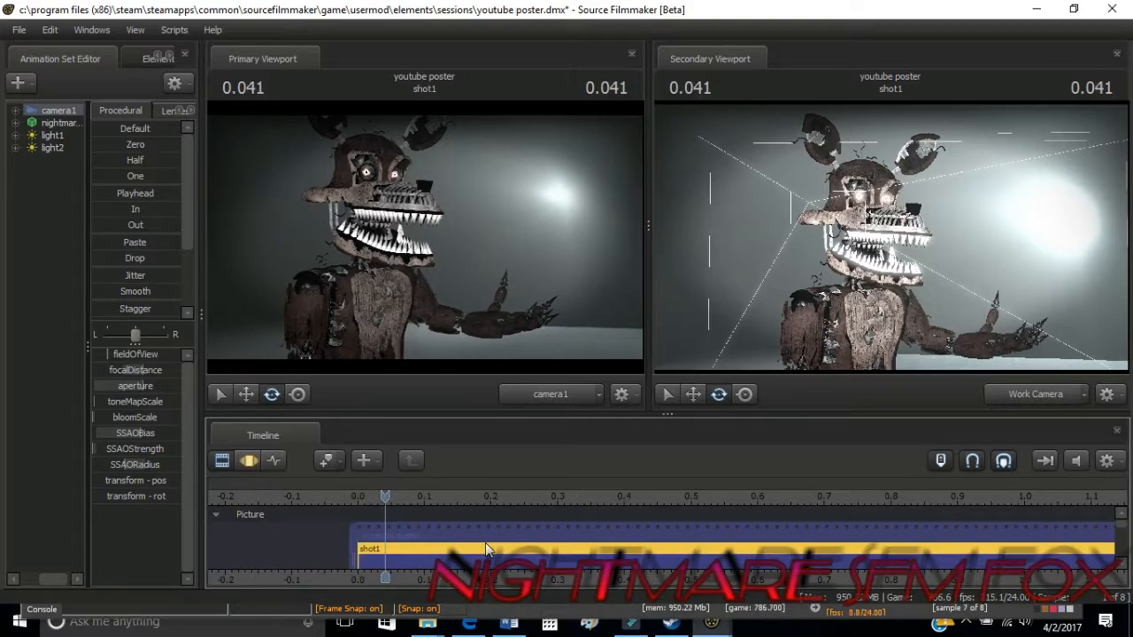
pyautogui.press('Left')
pyautogui.press('Right')
pyautogui.press('b')
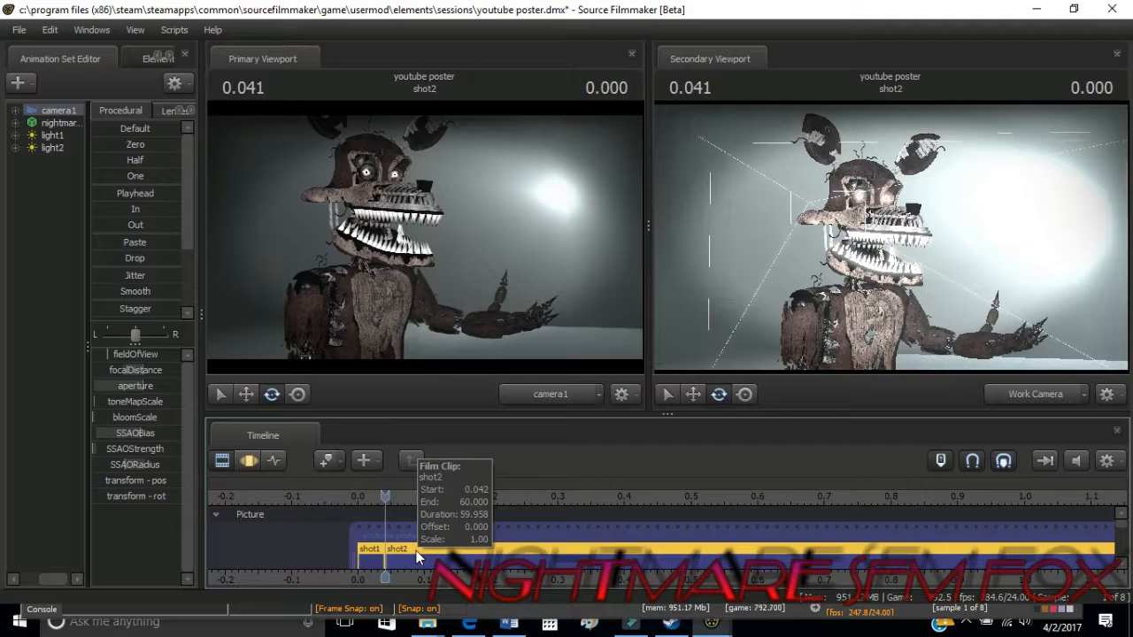
# Delete the second shot and trim the end of the youtube poster sequence to match the one-frame shot1
pyautogui.rightClick(416, 553)
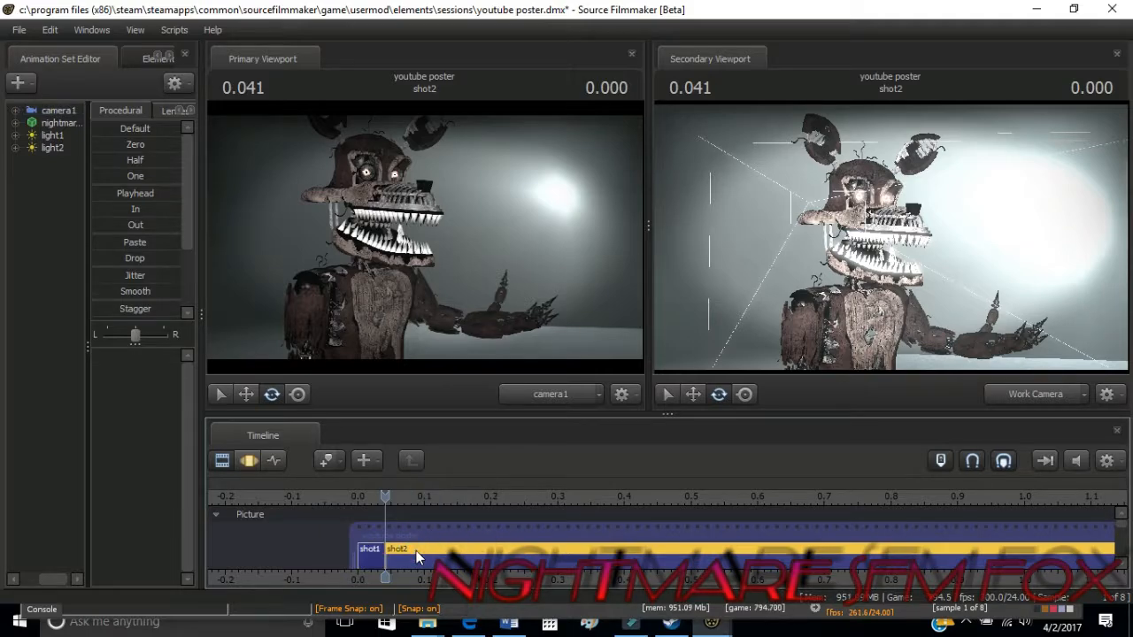
pyautogui.click(443, 305)
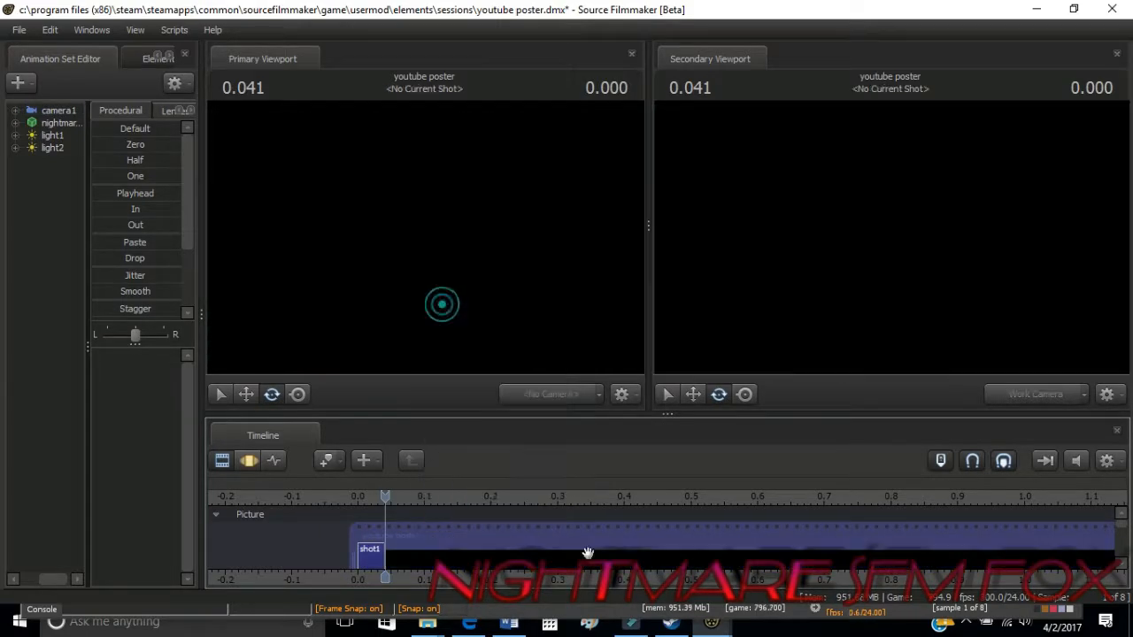
pyautogui.scroll(-3, 1018, 553)
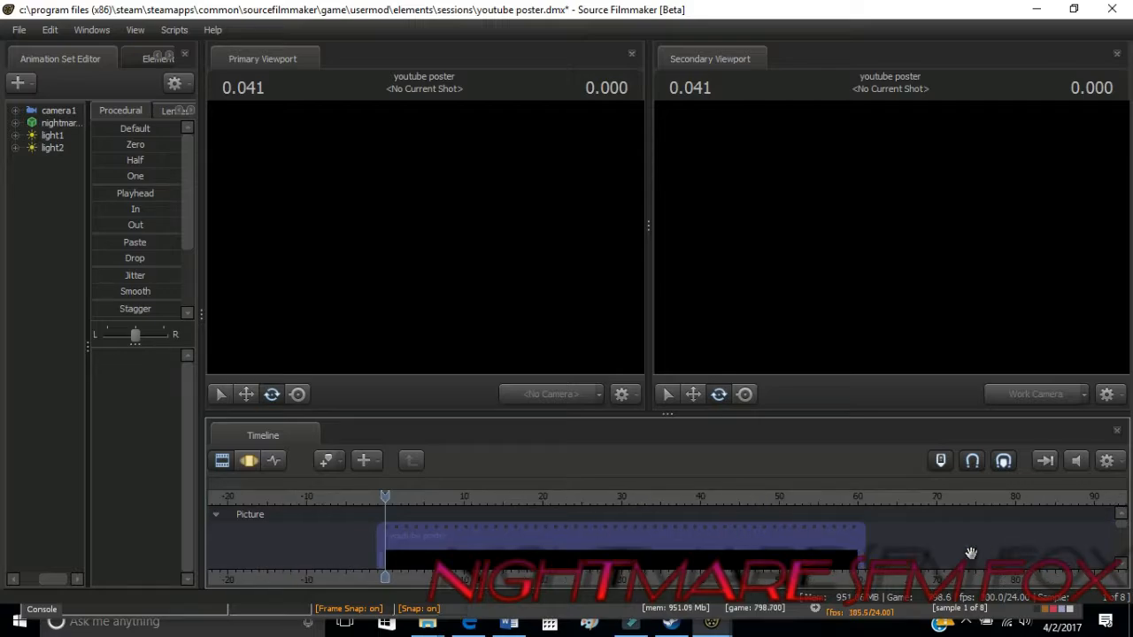
pyautogui.moveTo(857, 546); pyautogui.dragTo(380, 547)
pyautogui.scroll(2, 430, 563)
pyautogui.scroll(10, 429, 564)
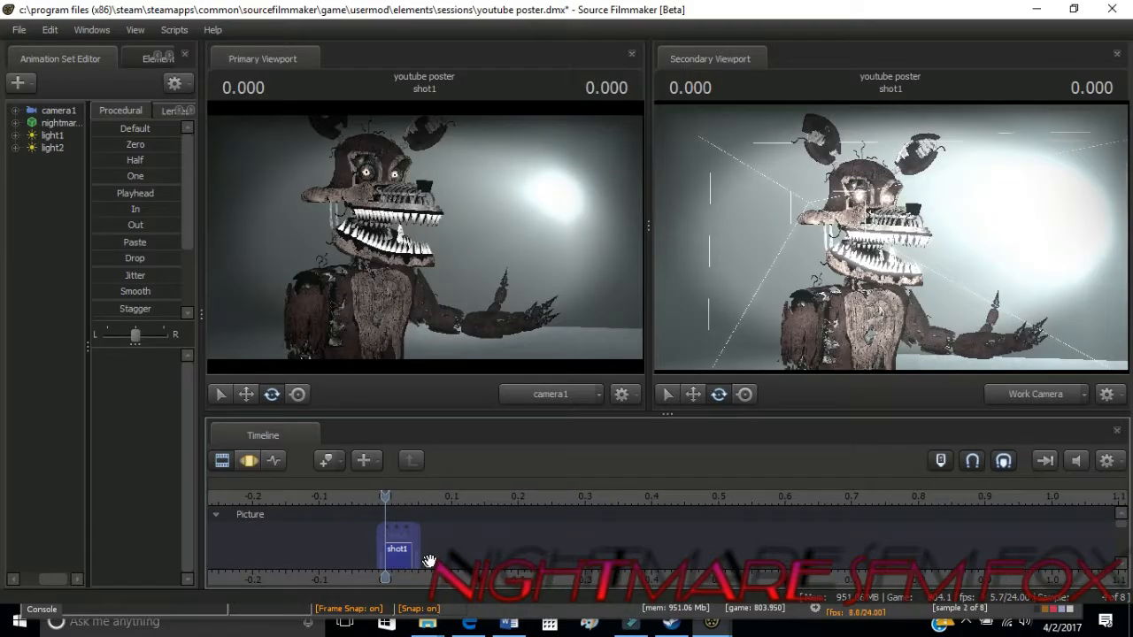
pyautogui.scroll(10, 430, 561)
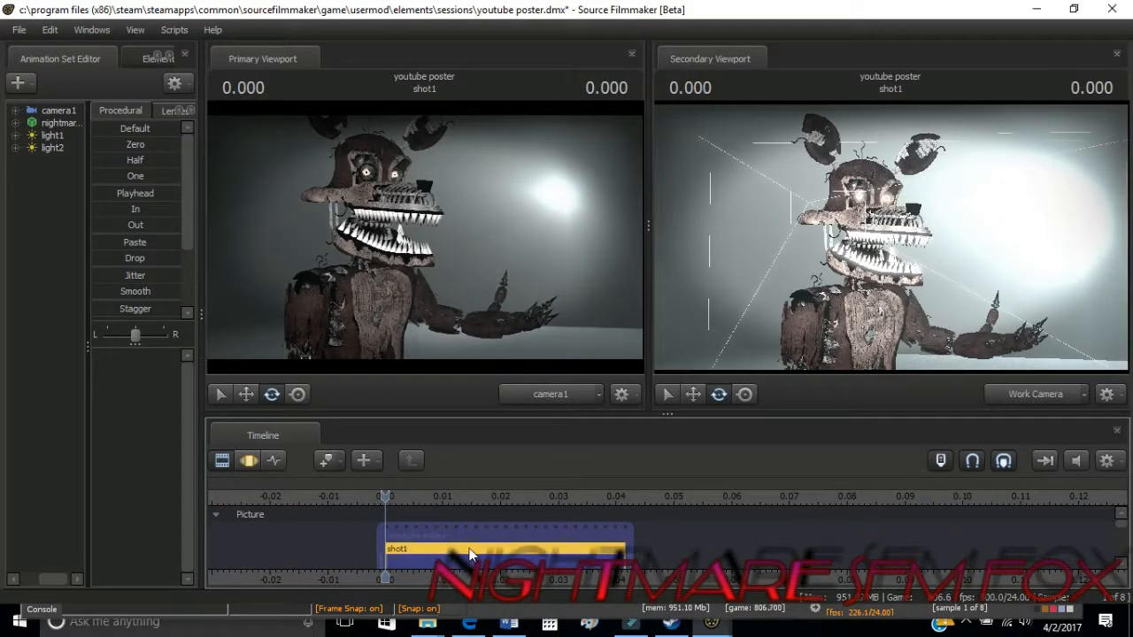
pyautogui.press('Right')
pyautogui.press('Left')
# Save the session and save a copy as youtube poster.dmx in the Pictures\Camera Roll folder
pyautogui.click(19, 29)
pyautogui.click(24, 76)
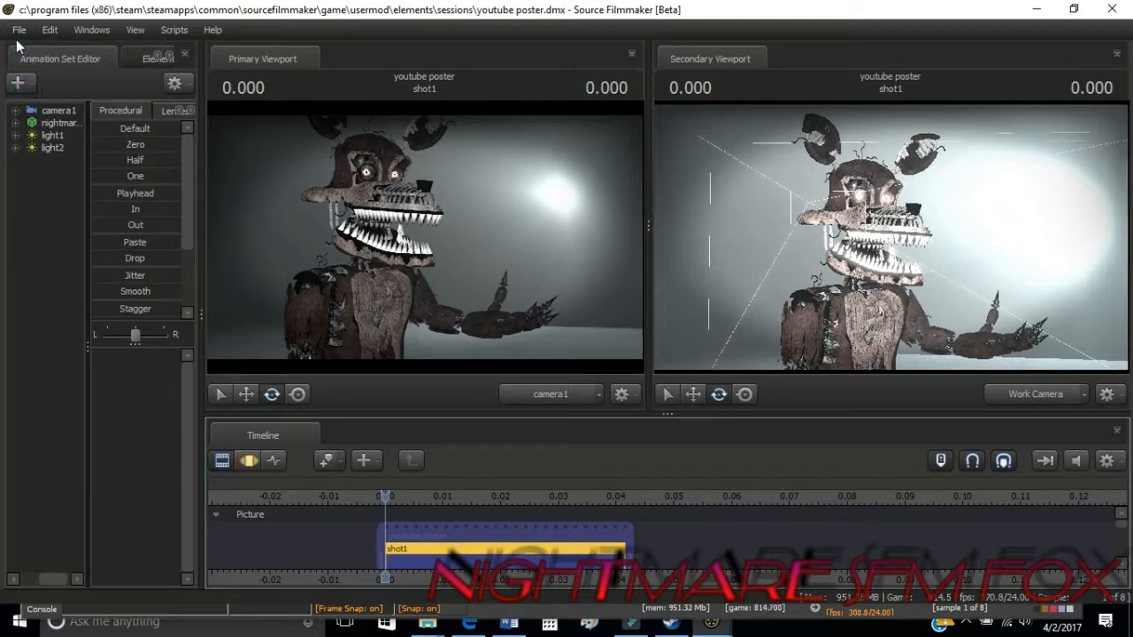
pyautogui.click(19, 29)
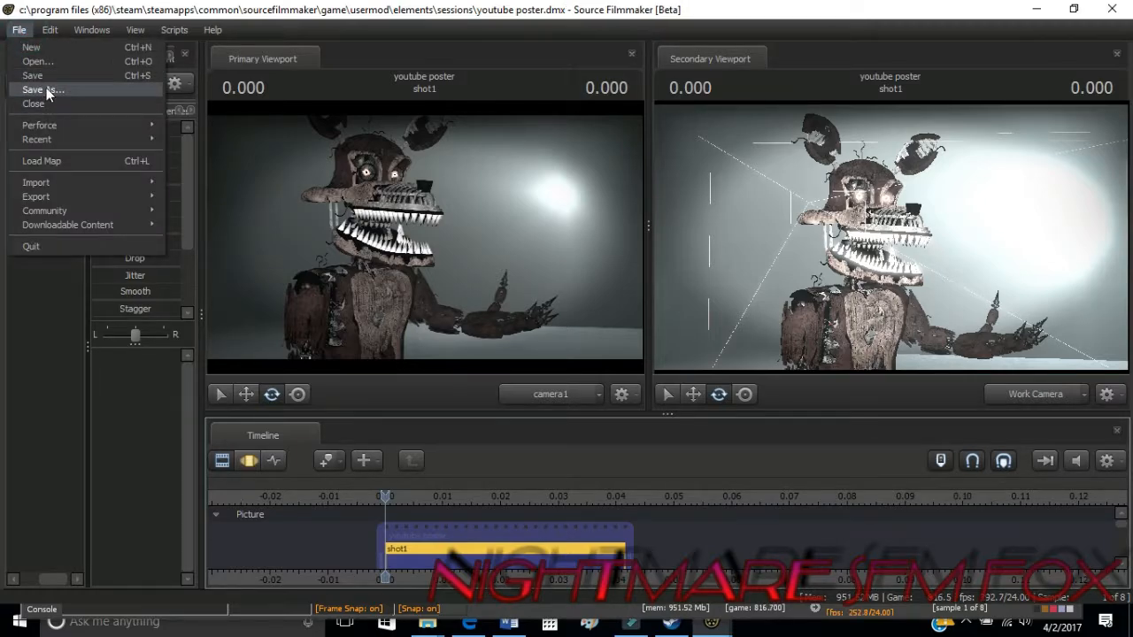
pyautogui.click(46, 87)
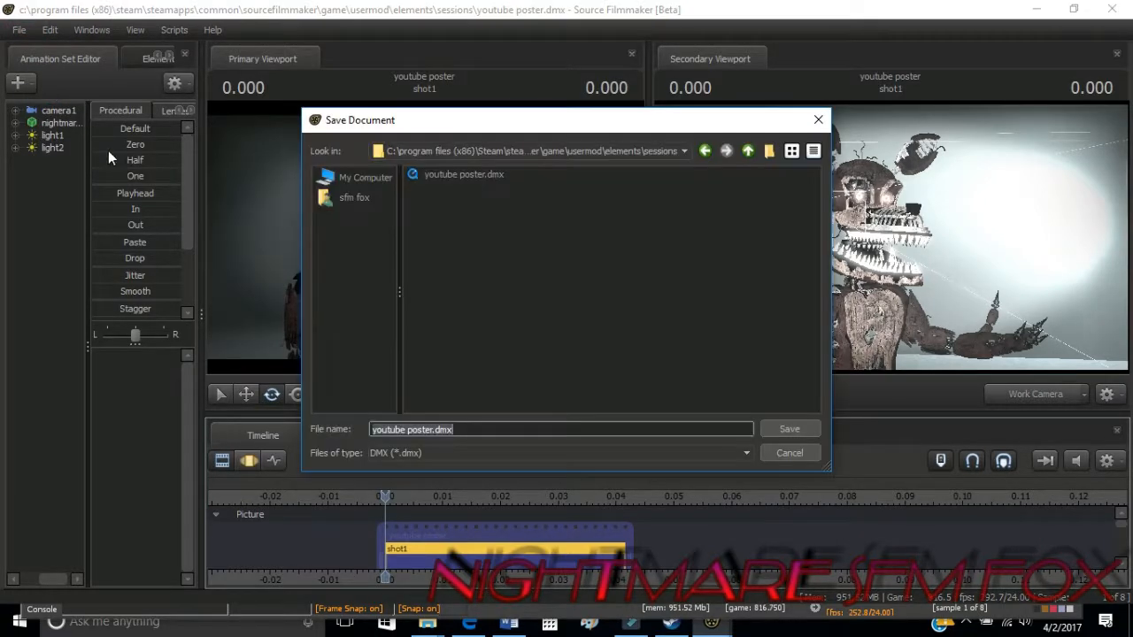
pyautogui.click(365, 202)
pyautogui.click(352, 196)
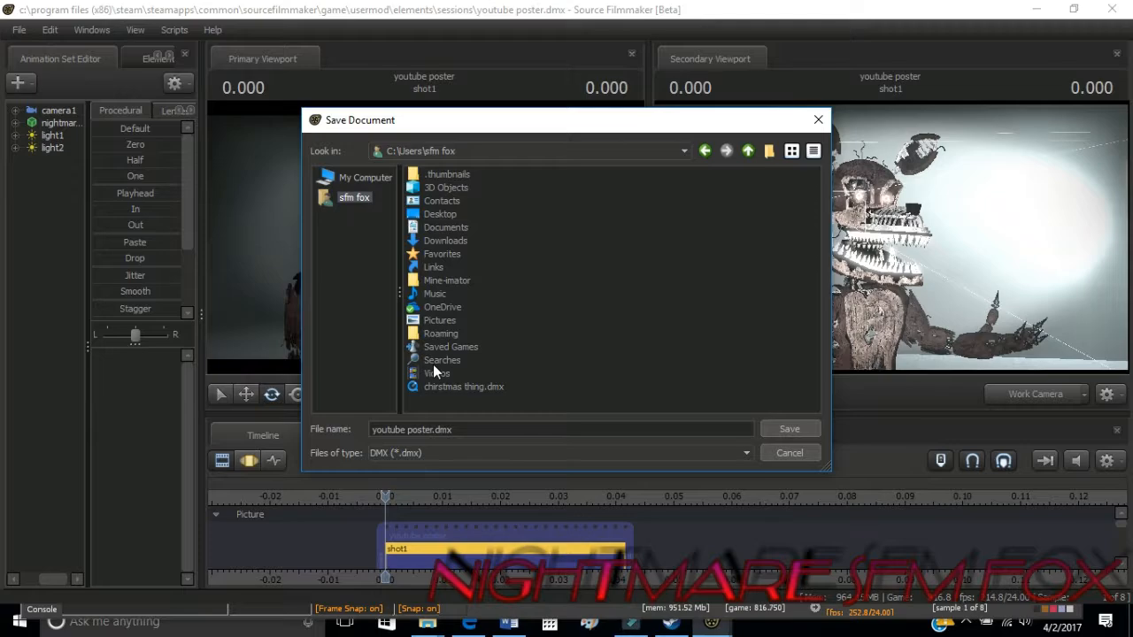
pyautogui.click(437, 323)
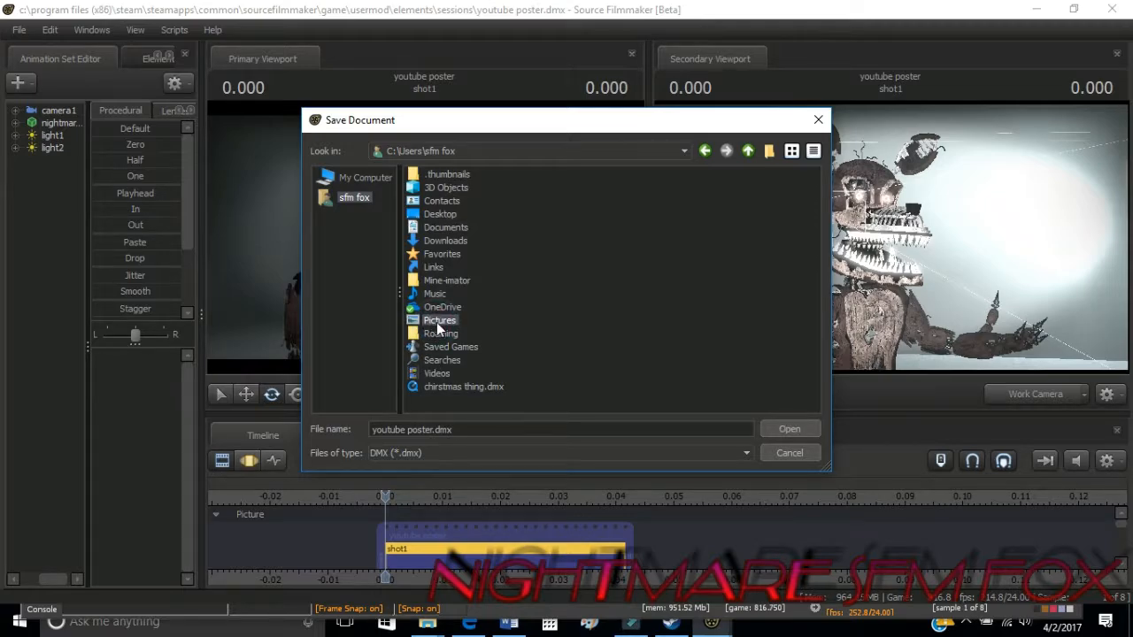
pyautogui.doubleClick(436, 323)
pyautogui.doubleClick(433, 323)
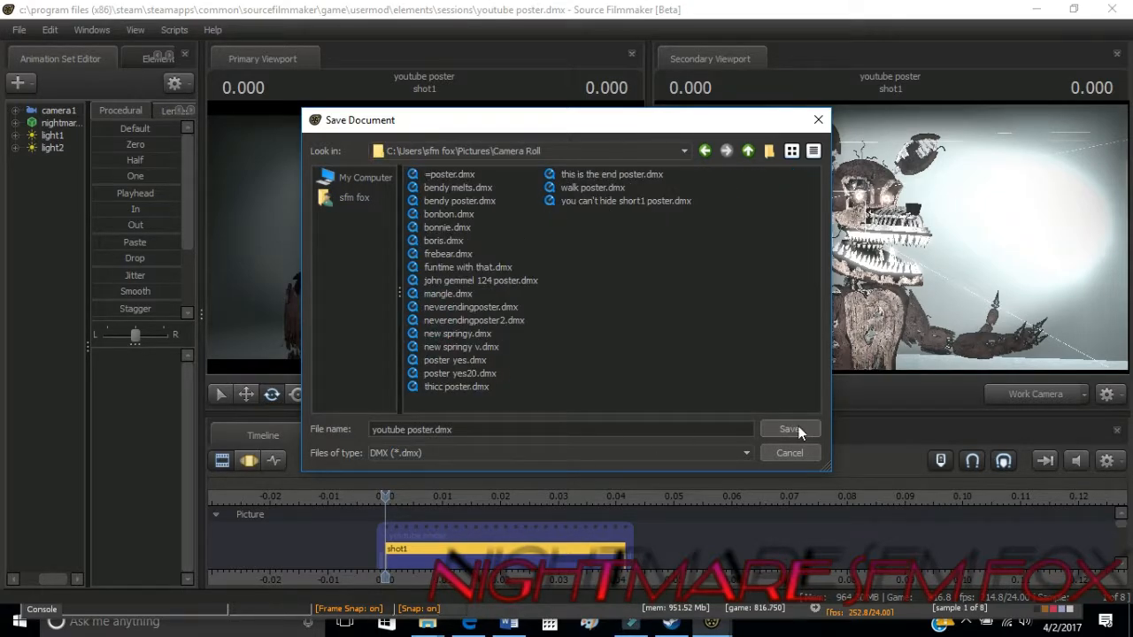
pyautogui.click(799, 430)
# Export the one-frame sequence as an image sequence named youtube poster into the Camera Roll folder
pyautogui.click(19, 30)
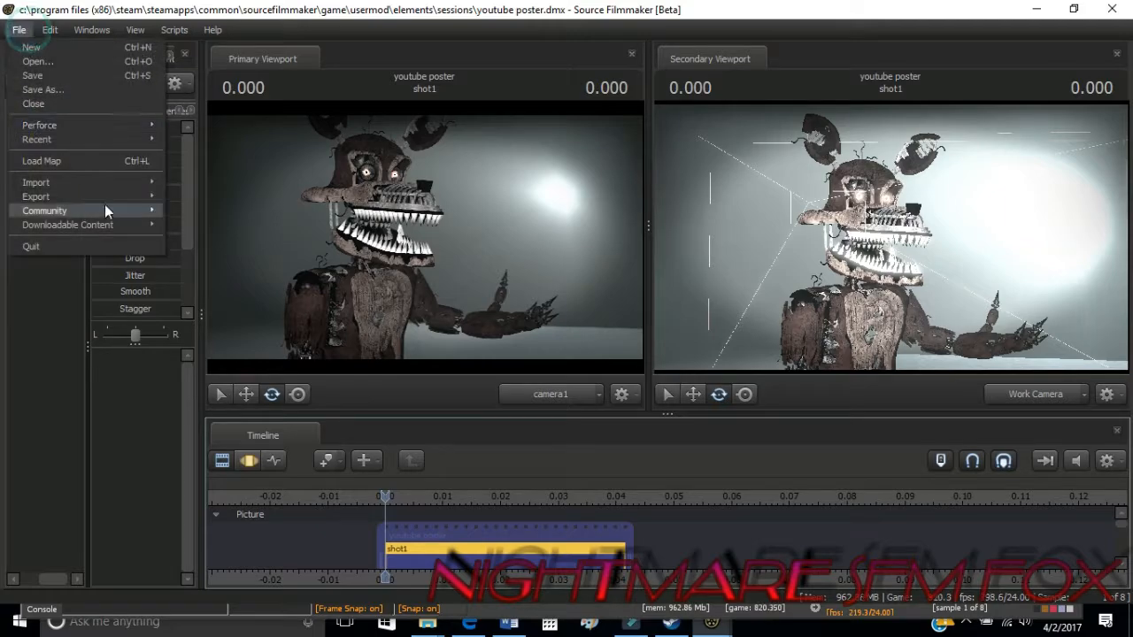
pyautogui.moveTo(130, 196)
pyautogui.click(195, 196)
pyautogui.click(410, 247)
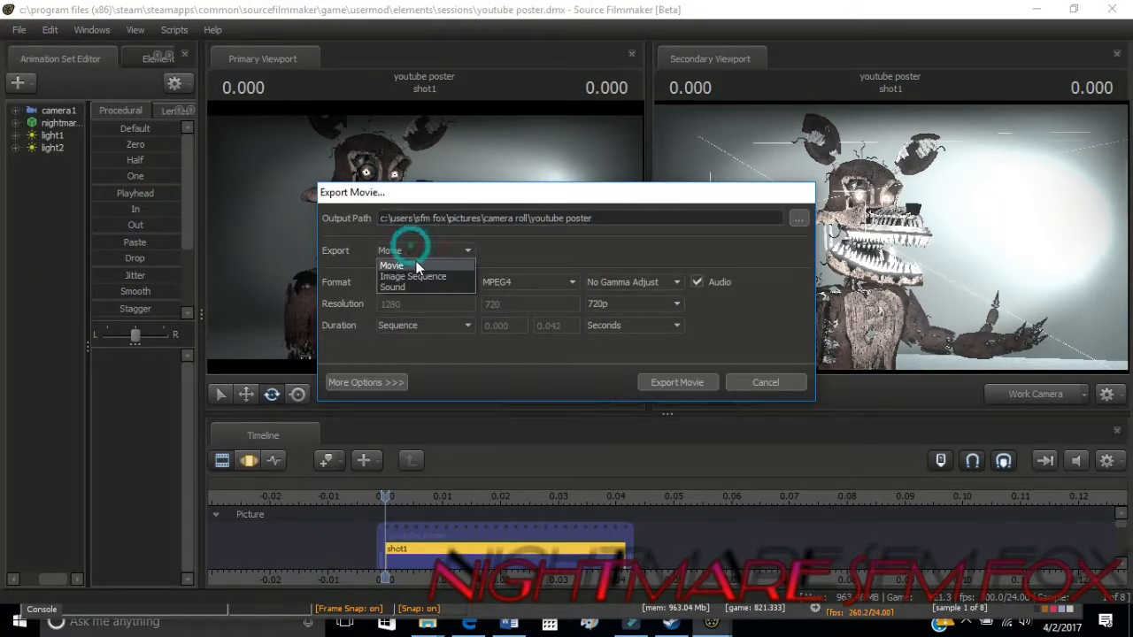
pyautogui.click(413, 276)
pyautogui.click(650, 382)
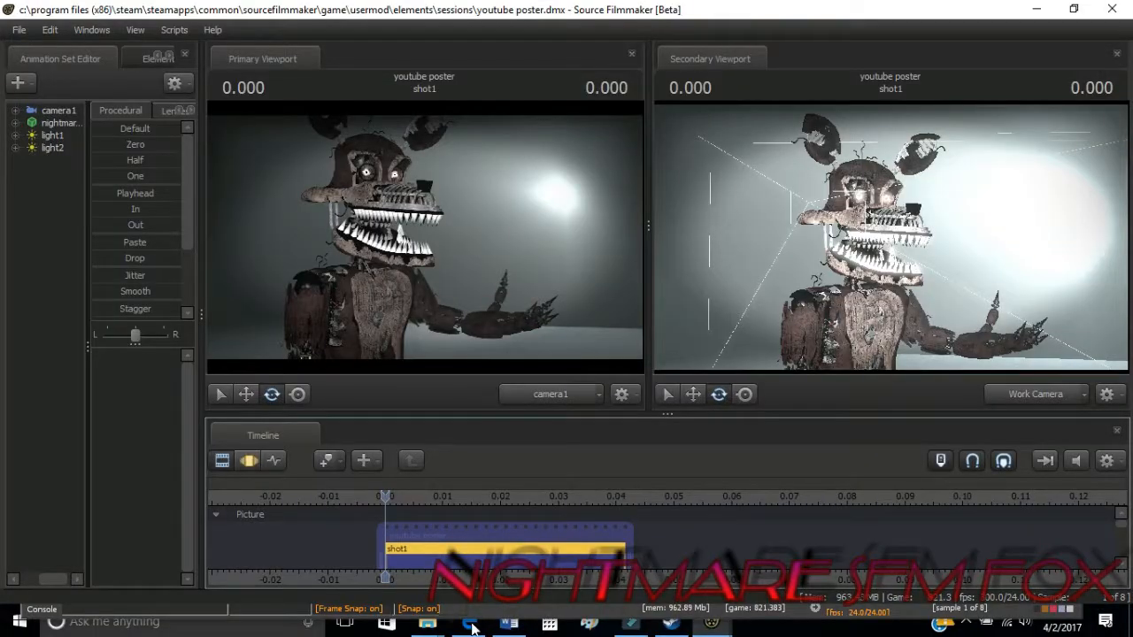
# Switch to File Explorer, find youtube poster000000 in the Camera Roll folder and open the rendered image for viewing
pyautogui.moveTo(427, 621)
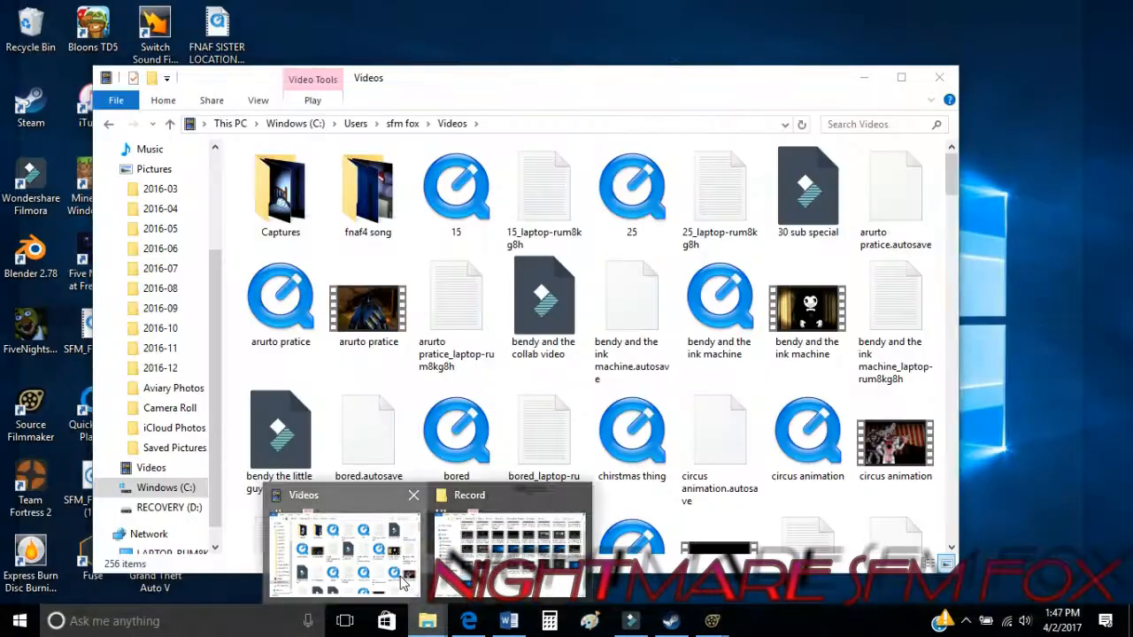
pyautogui.click(403, 579)
pyautogui.click(170, 408)
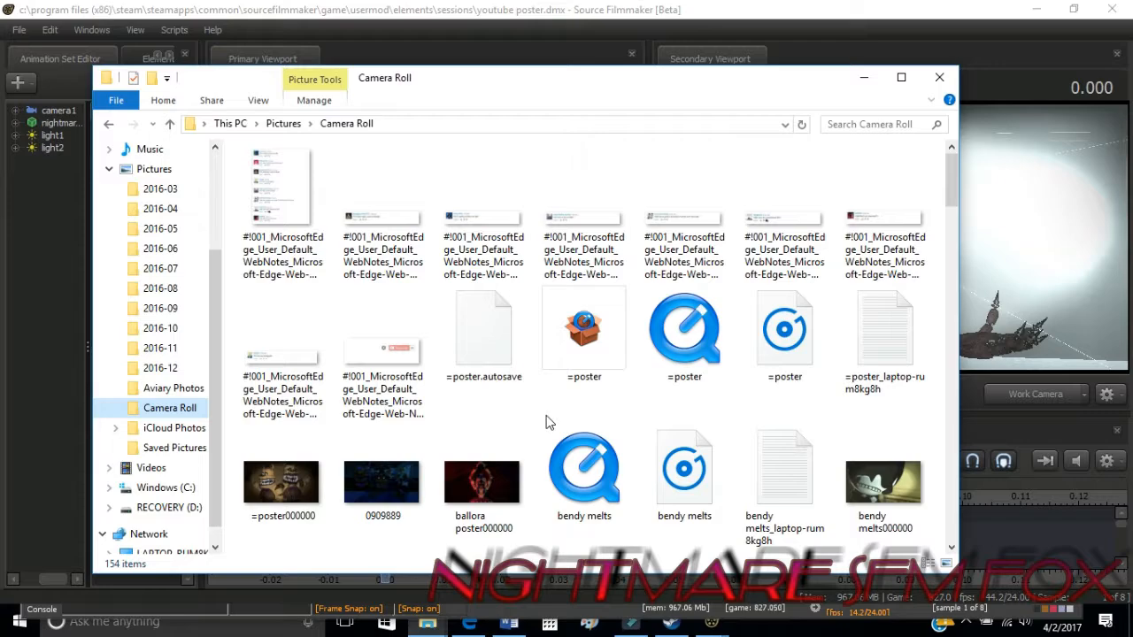
pyautogui.scroll(-5, 546, 422)
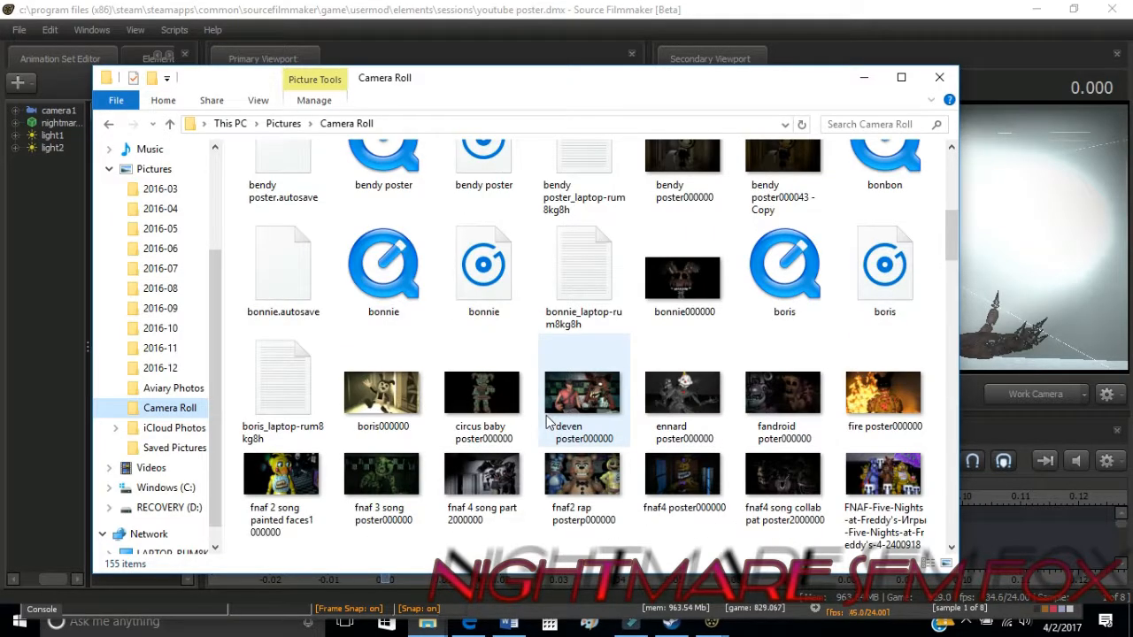
pyautogui.scroll(-3, 546, 422)
pyautogui.scroll(-3, 546, 422)
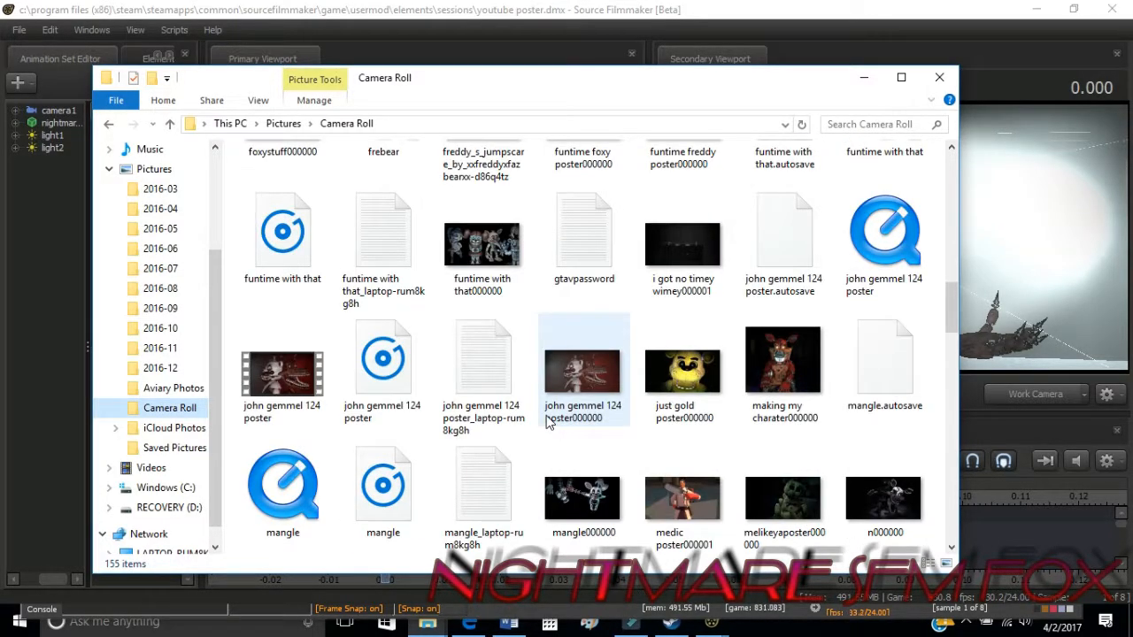
pyautogui.scroll(-3, 546, 423)
pyautogui.scroll(-3, 546, 422)
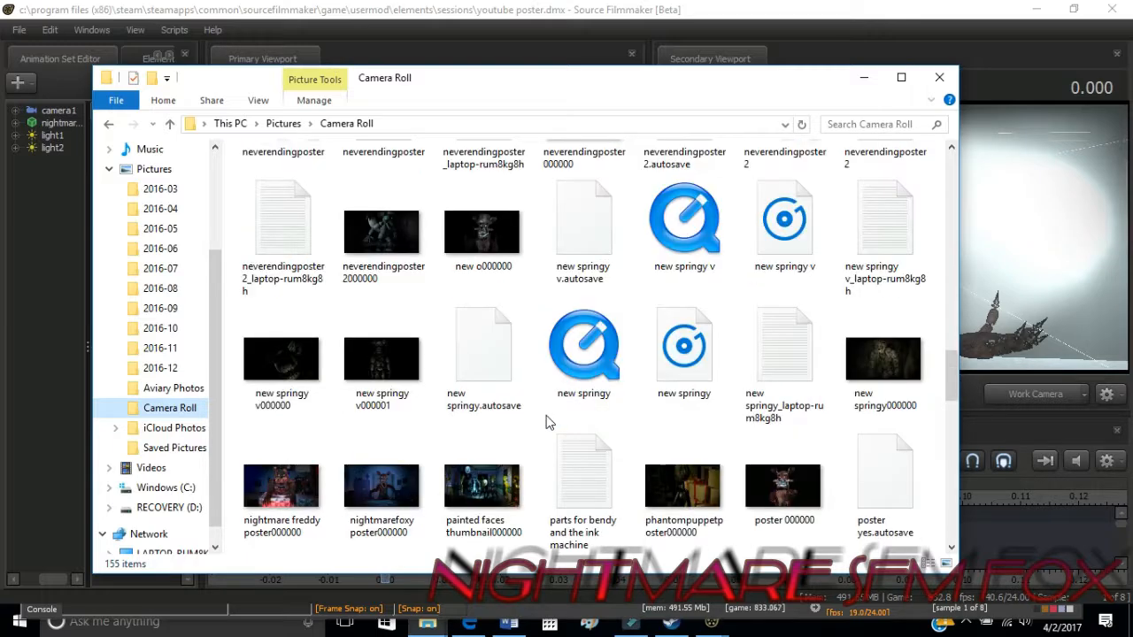
pyautogui.scroll(-3, 720, 450)
pyautogui.scroll(-3, 718, 451)
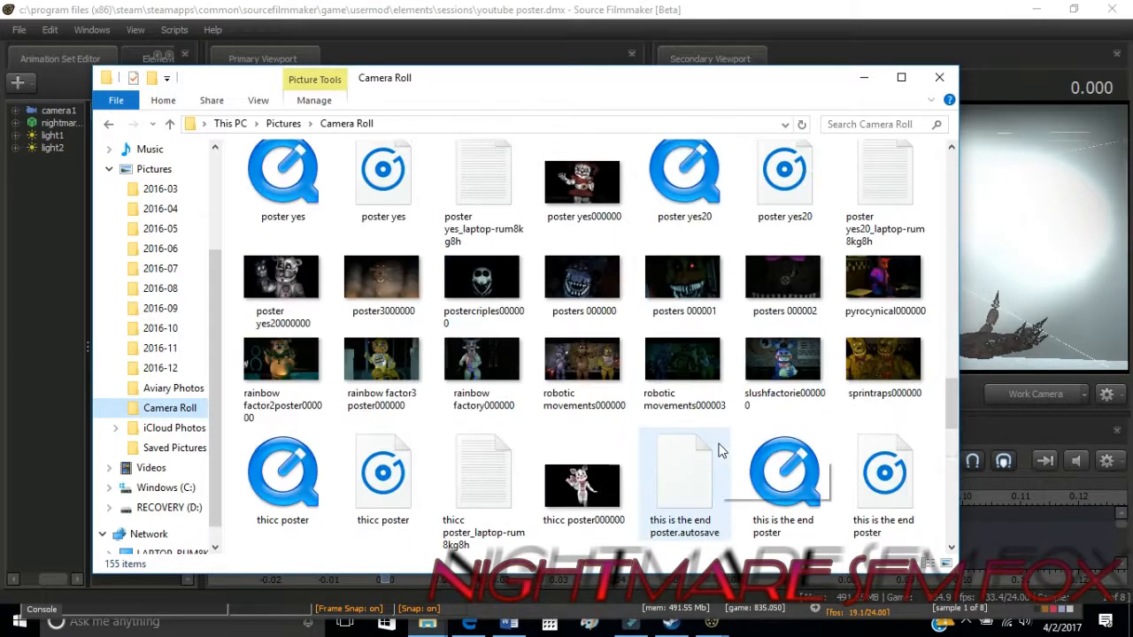
pyautogui.scroll(-3, 717, 447)
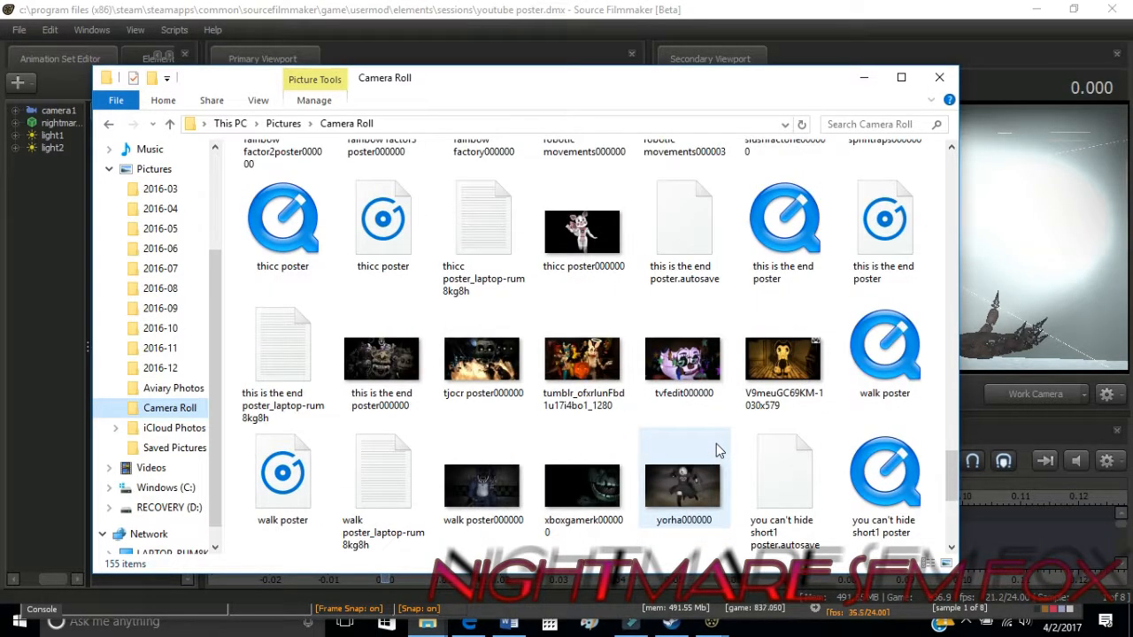
pyautogui.scroll(-2, 716, 447)
pyautogui.scroll(3, 717, 449)
pyautogui.scroll(-3, 717, 450)
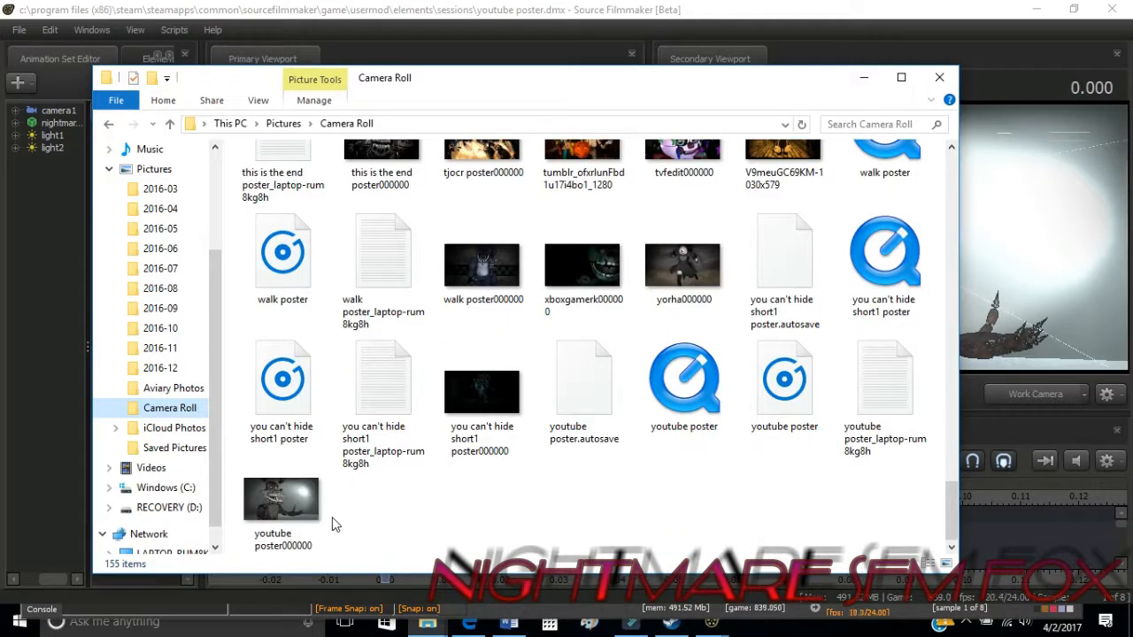
pyautogui.doubleClick(299, 519)
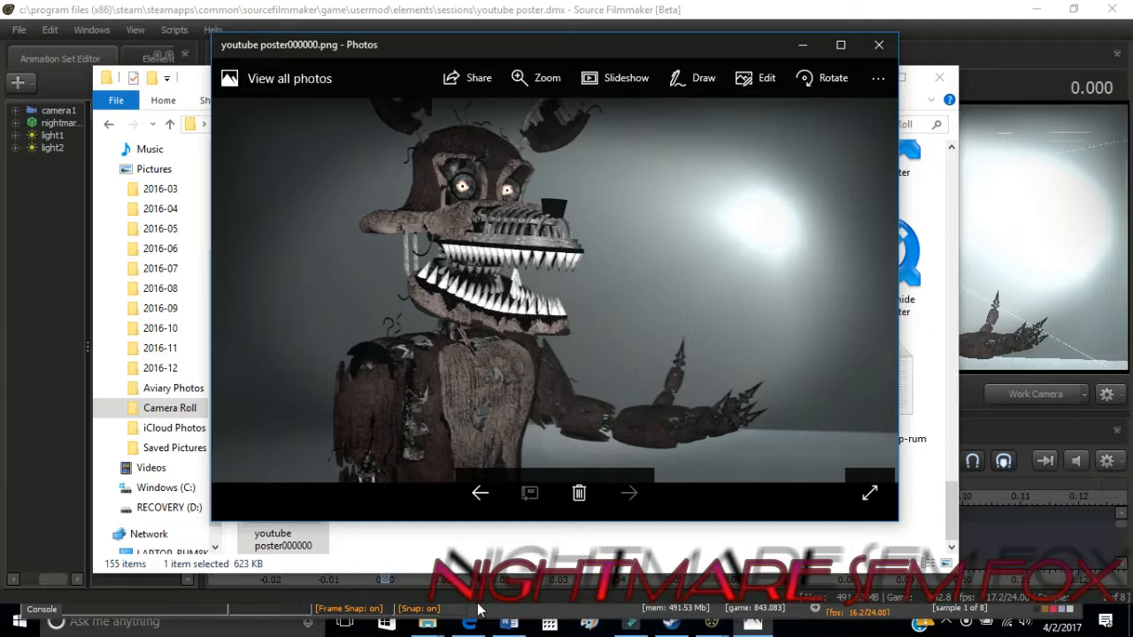
pyautogui.click(800, 630)
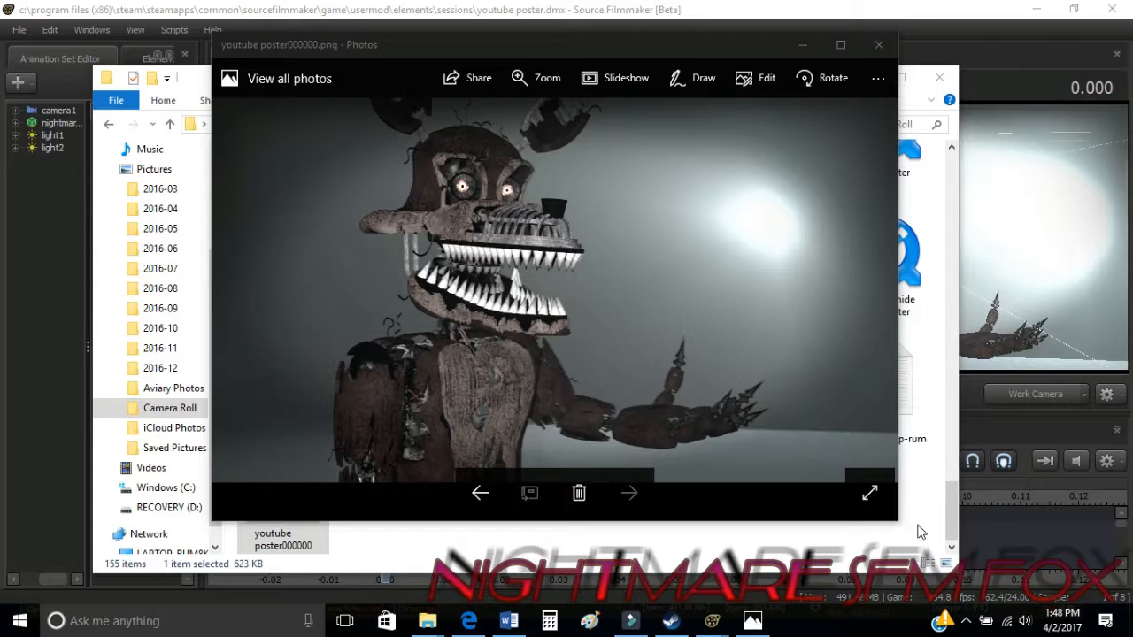
pyautogui.scroll(8, 917, 529)
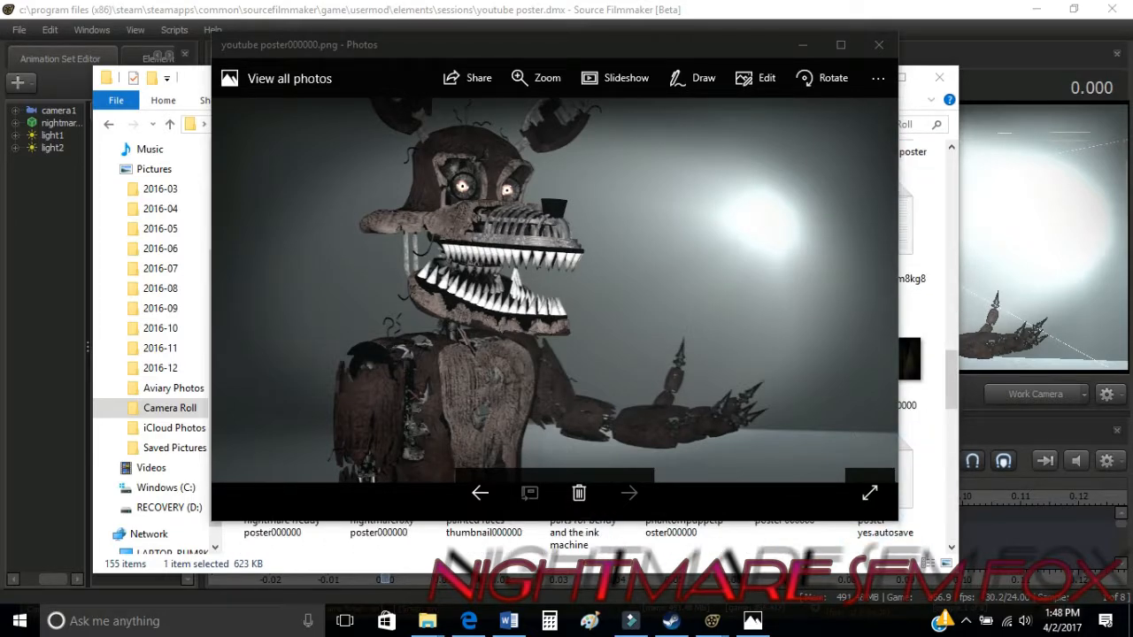